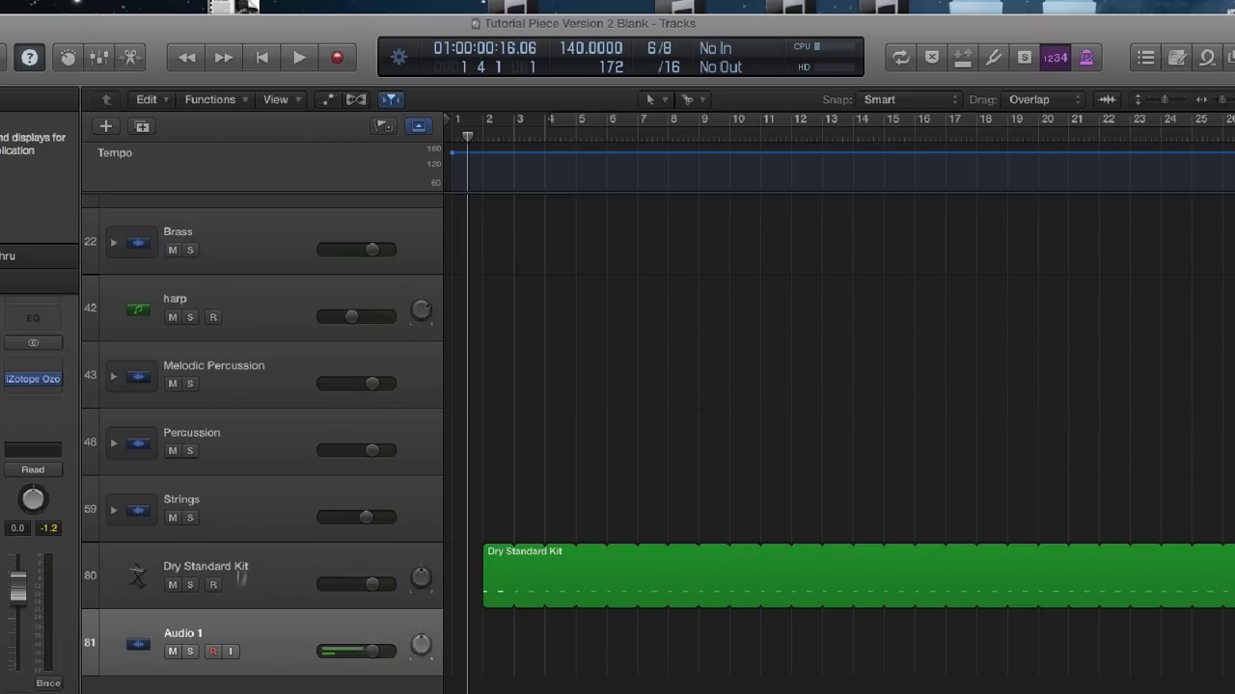
Step: Rename the Audio 1 track to 'mic', then select the Dry Standard Kit track
double_click(191, 638)
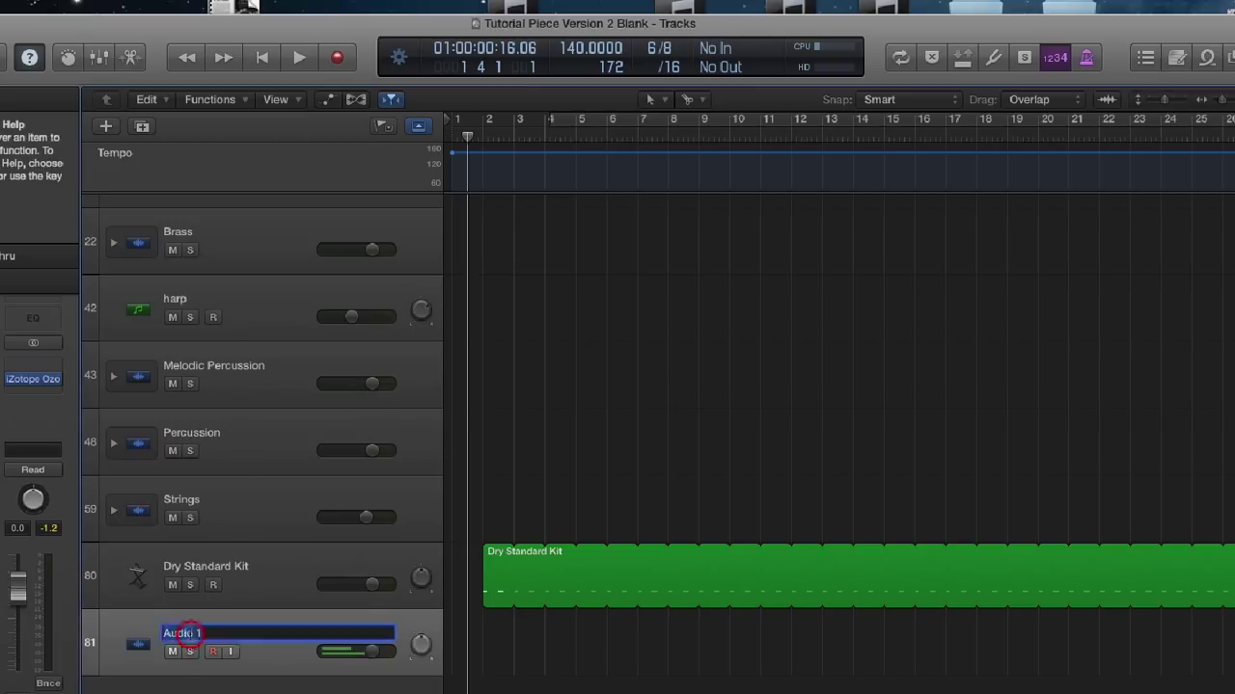
text(mic)
key(Return)
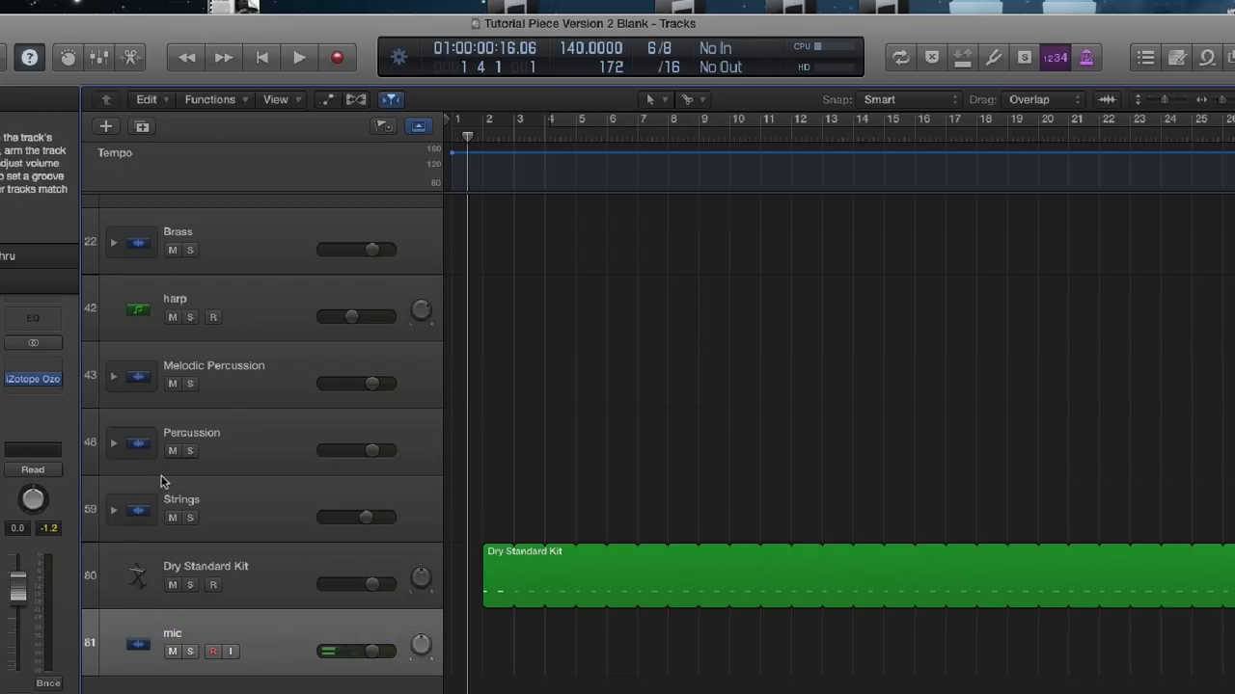
click(255, 570)
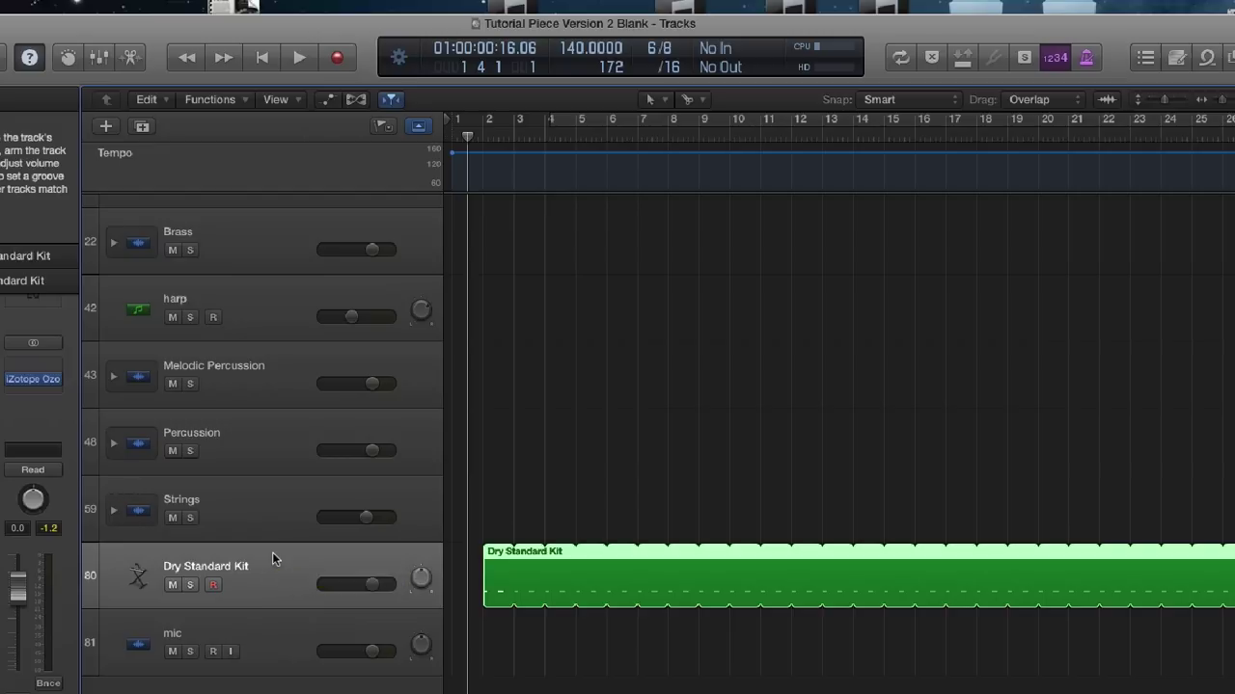
Step: Play and stop the drum kit, then replay it from bar 2
key(space)
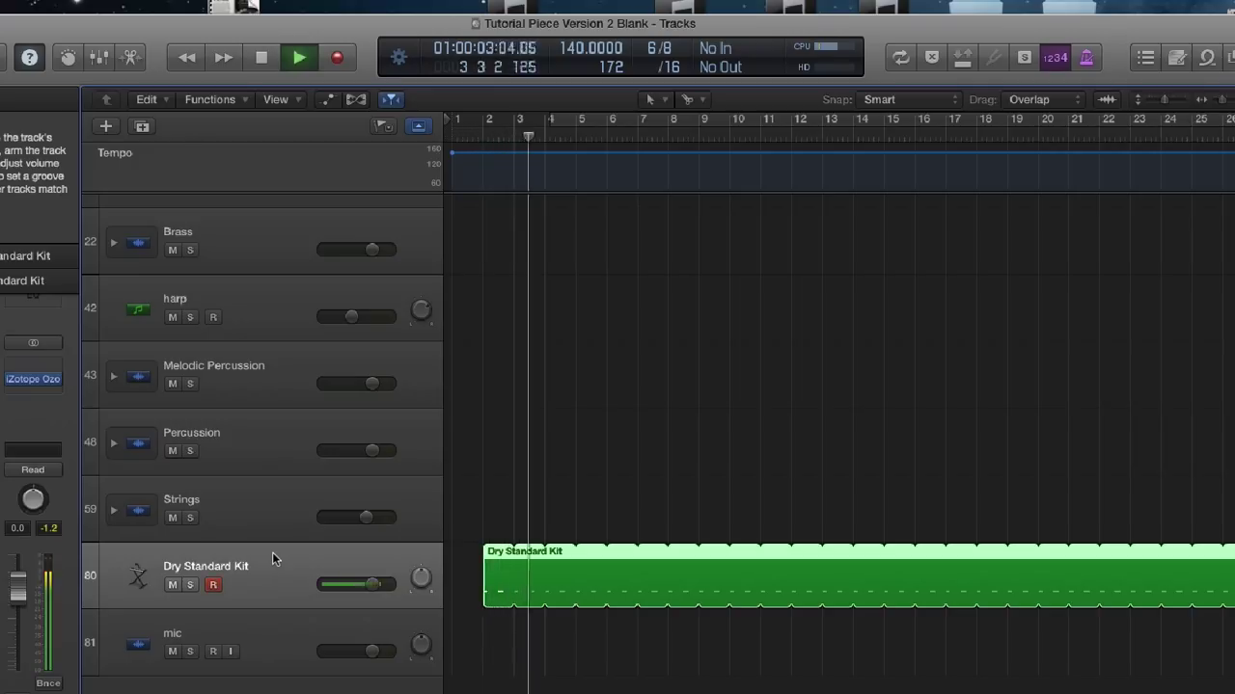
key(space)
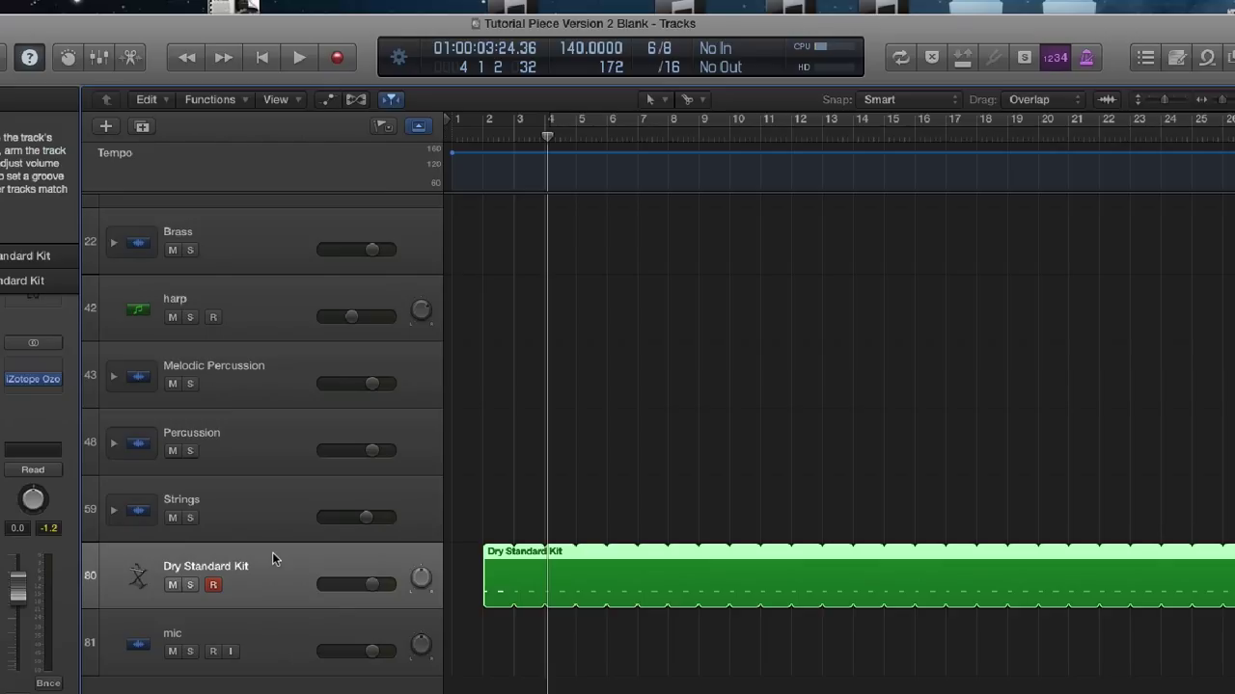
click(476, 142)
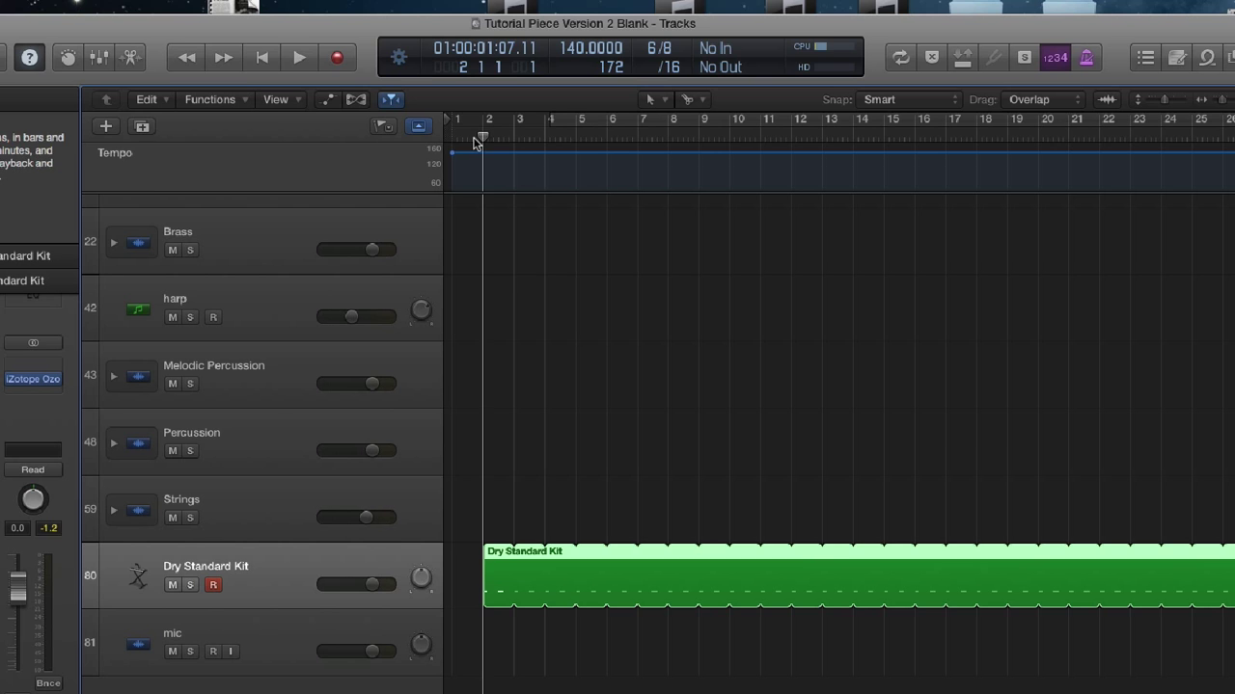
key(space)
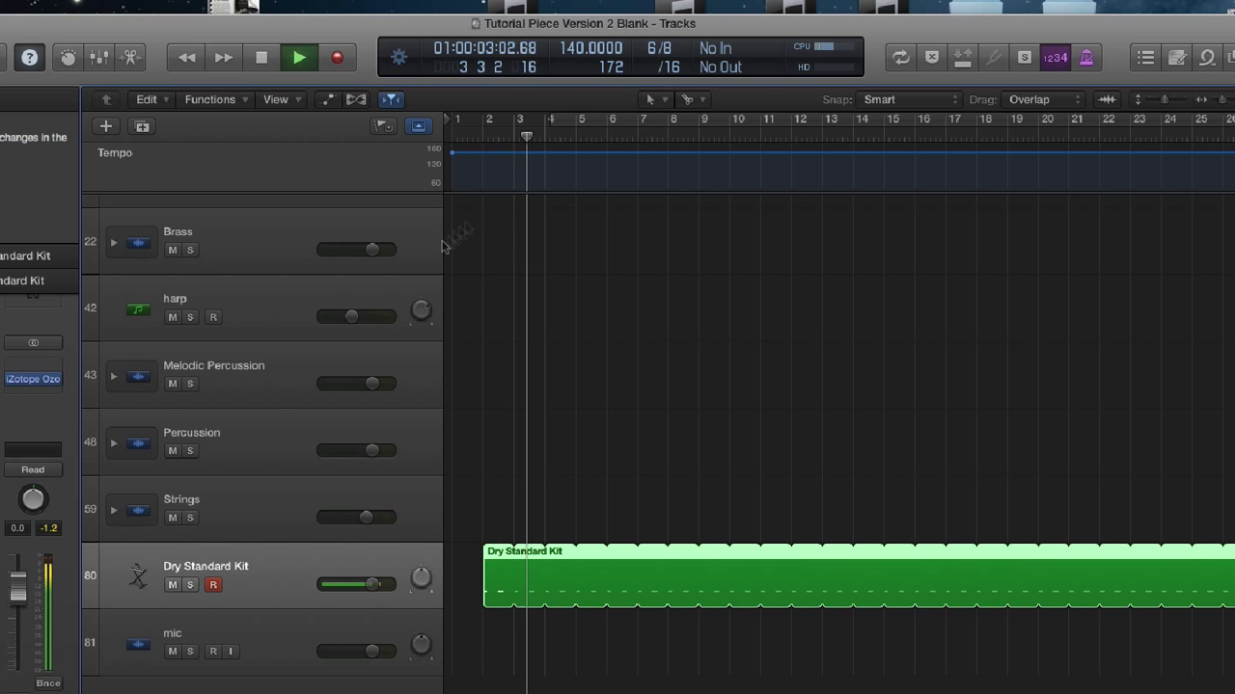
key(space)
Step: Disarm and mute the Dry Standard Kit with the metronome toggled, then unmute and replay from bar 2
click(213, 585)
click(172, 585)
click(1088, 59)
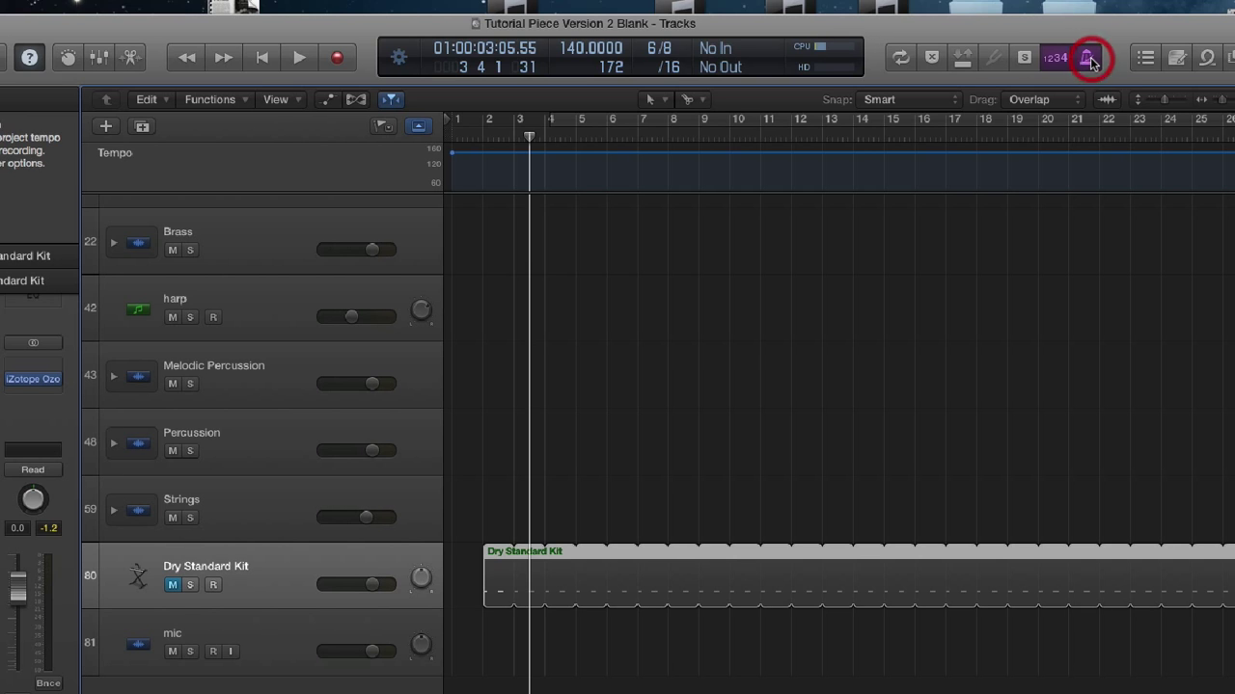
key(space)
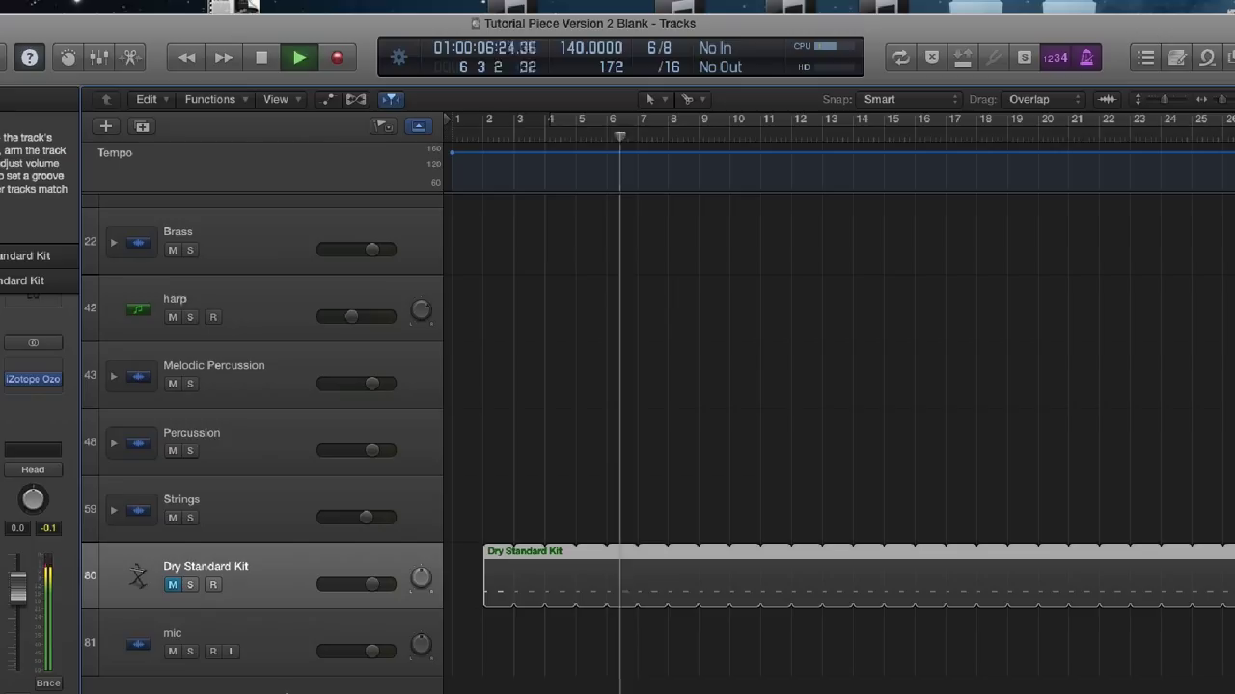
key(space)
click(173, 586)
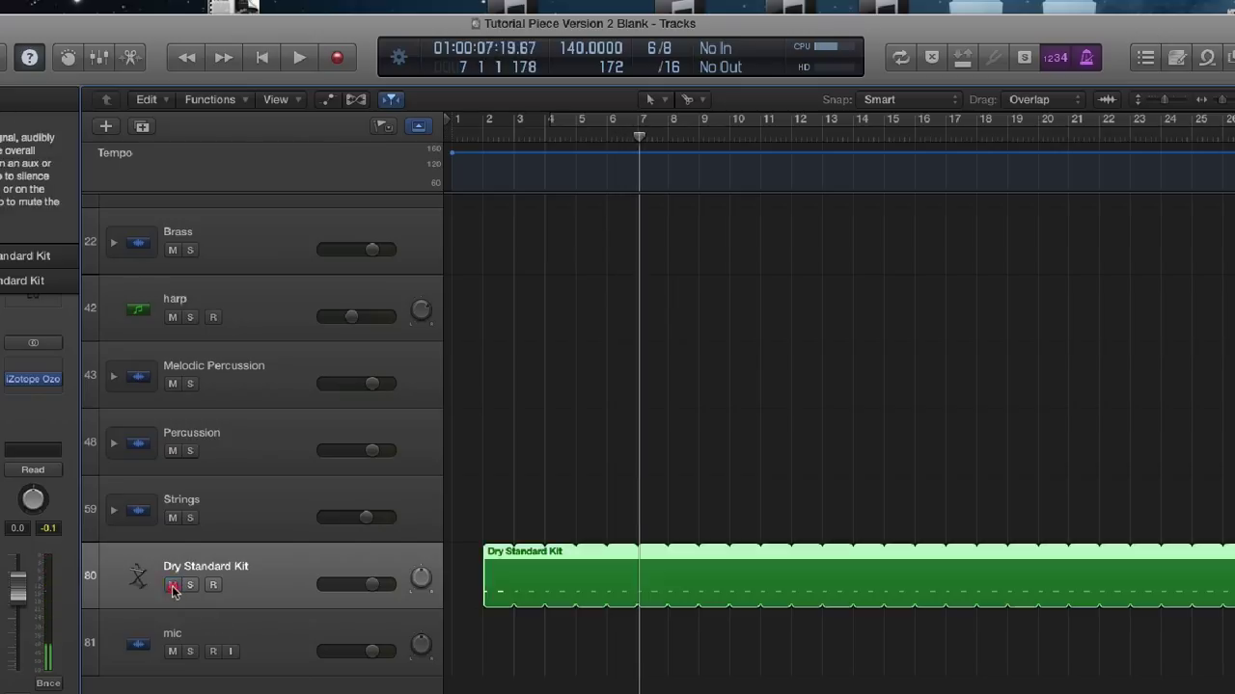
click(483, 140)
key(space)
key(space)
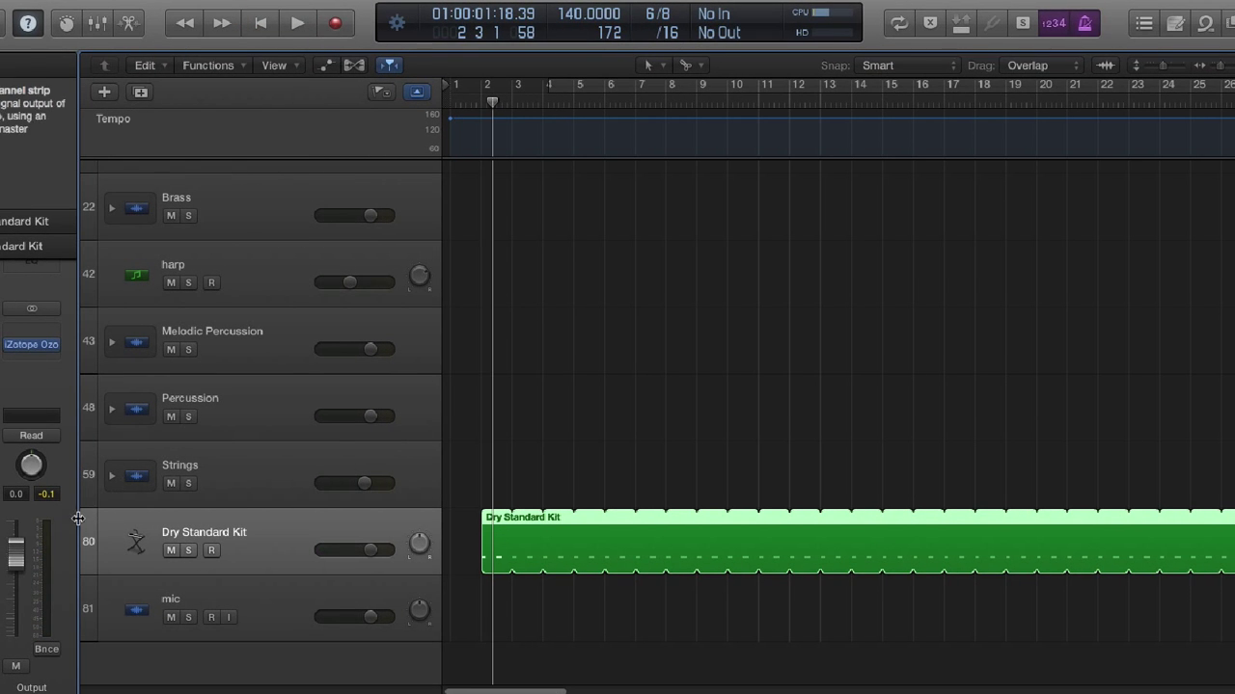
Step: Scroll the track list up until the Woodwinds stack sits at the top
scroll(393, 415, up, 2)
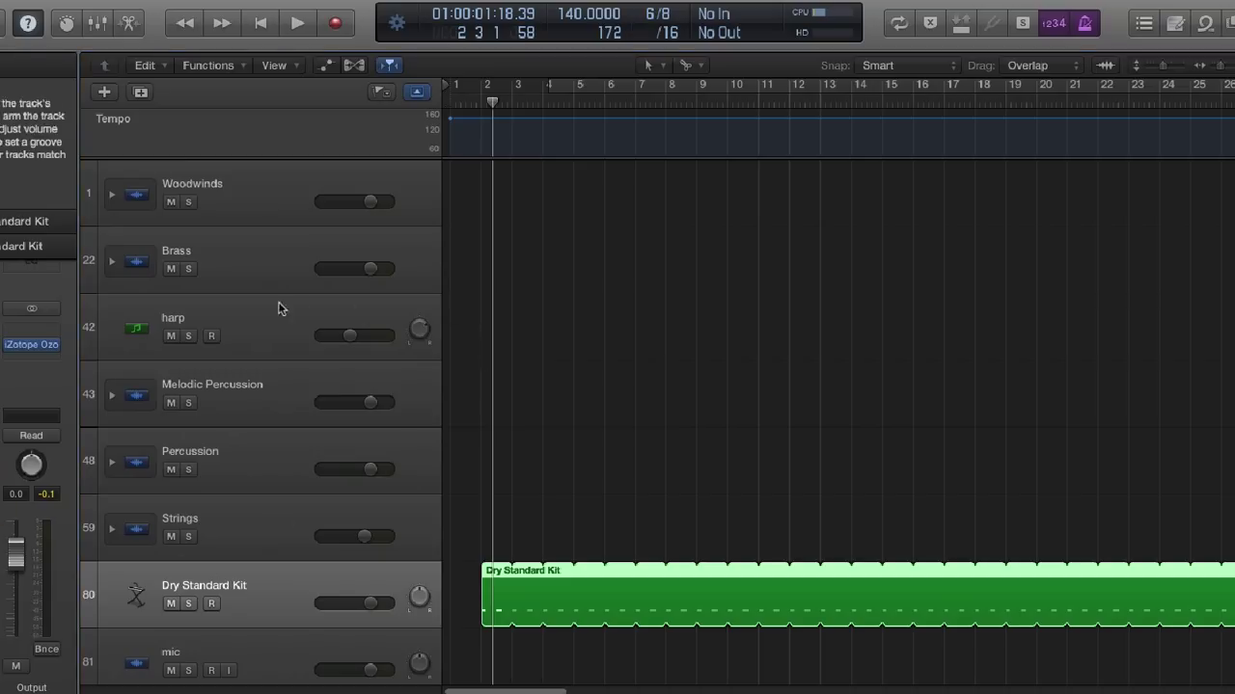
click(111, 196)
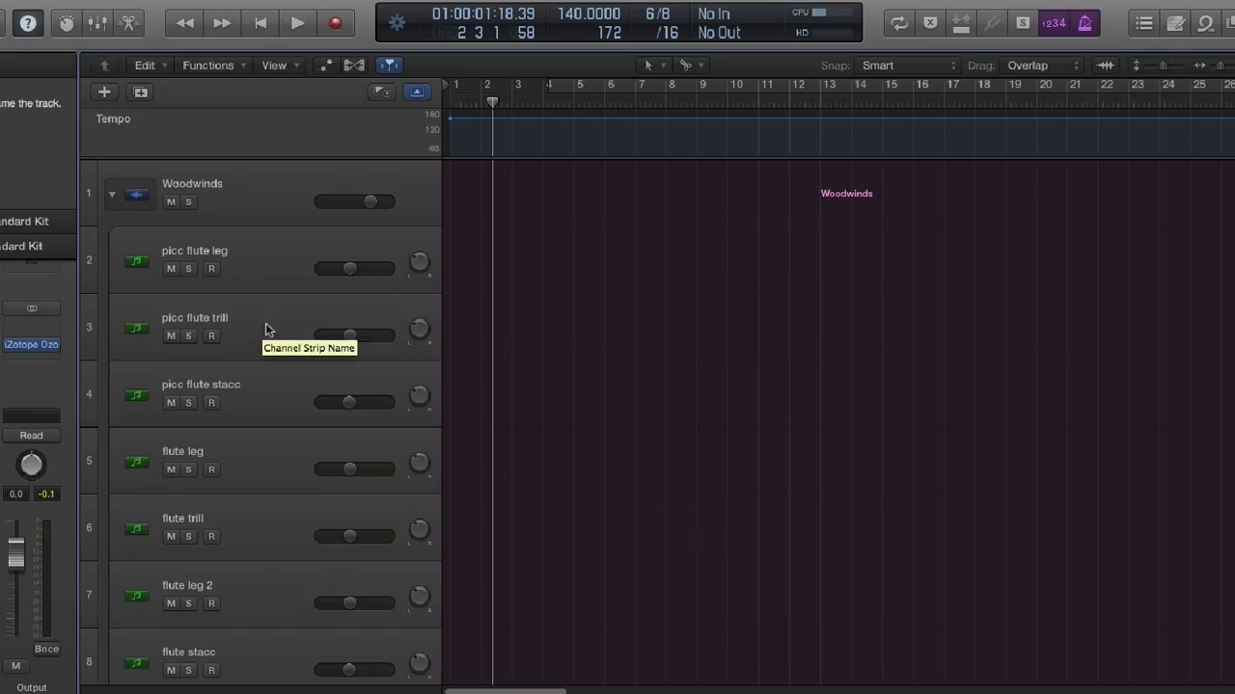
scroll(268, 426, down, 3)
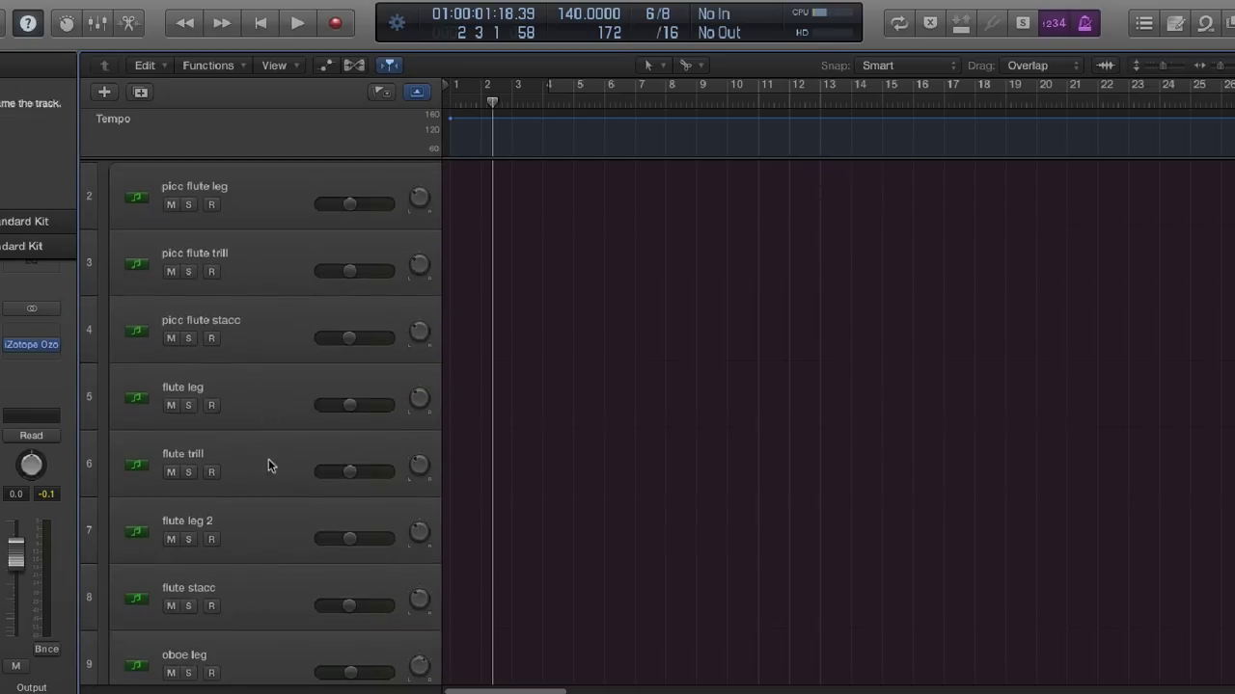
click(263, 277)
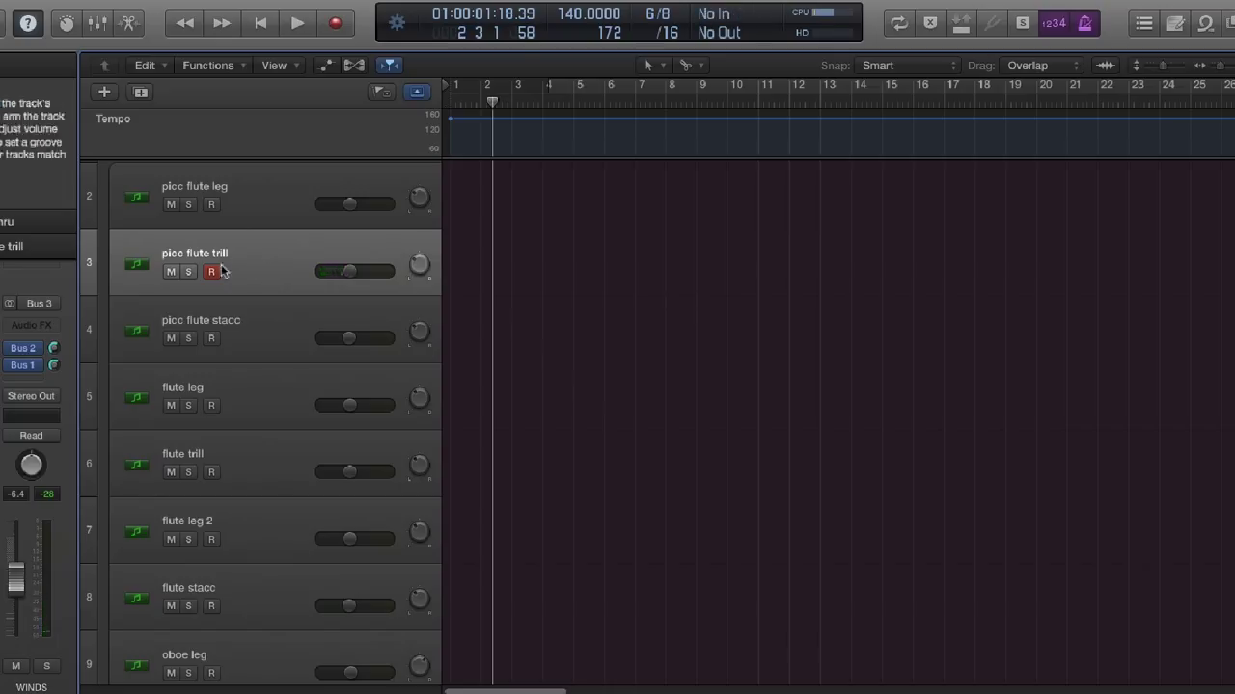
click(211, 472)
click(236, 470)
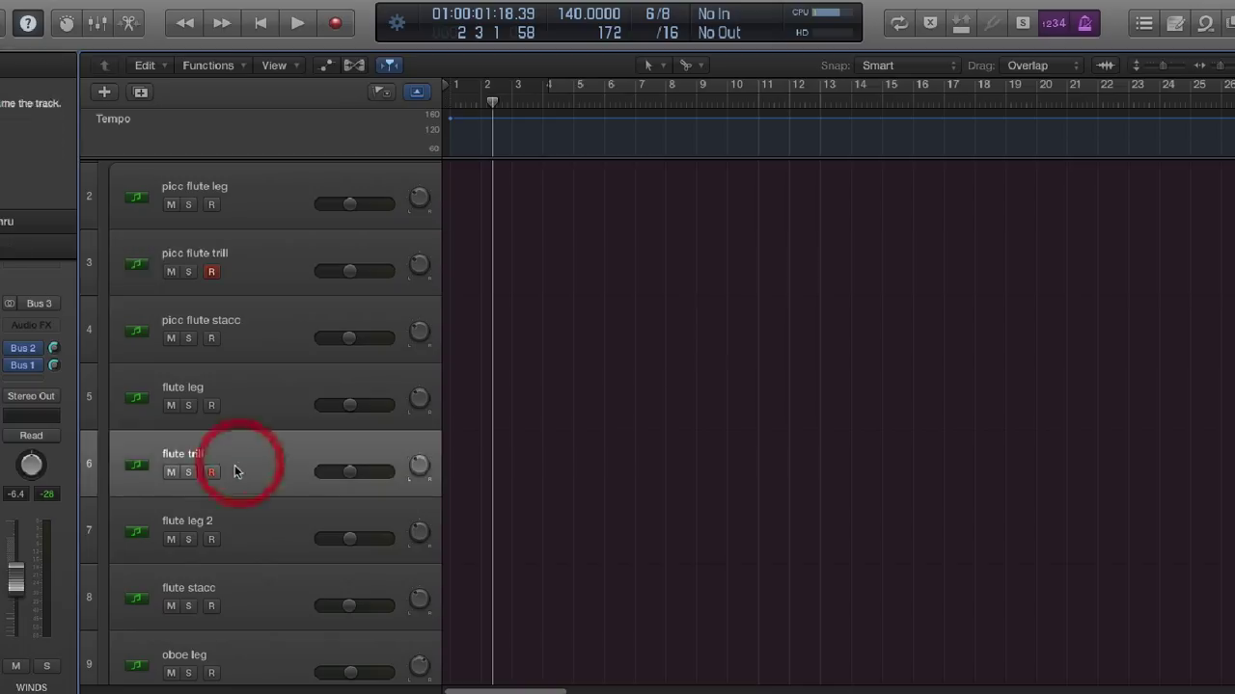
click(212, 471)
click(213, 271)
click(212, 472)
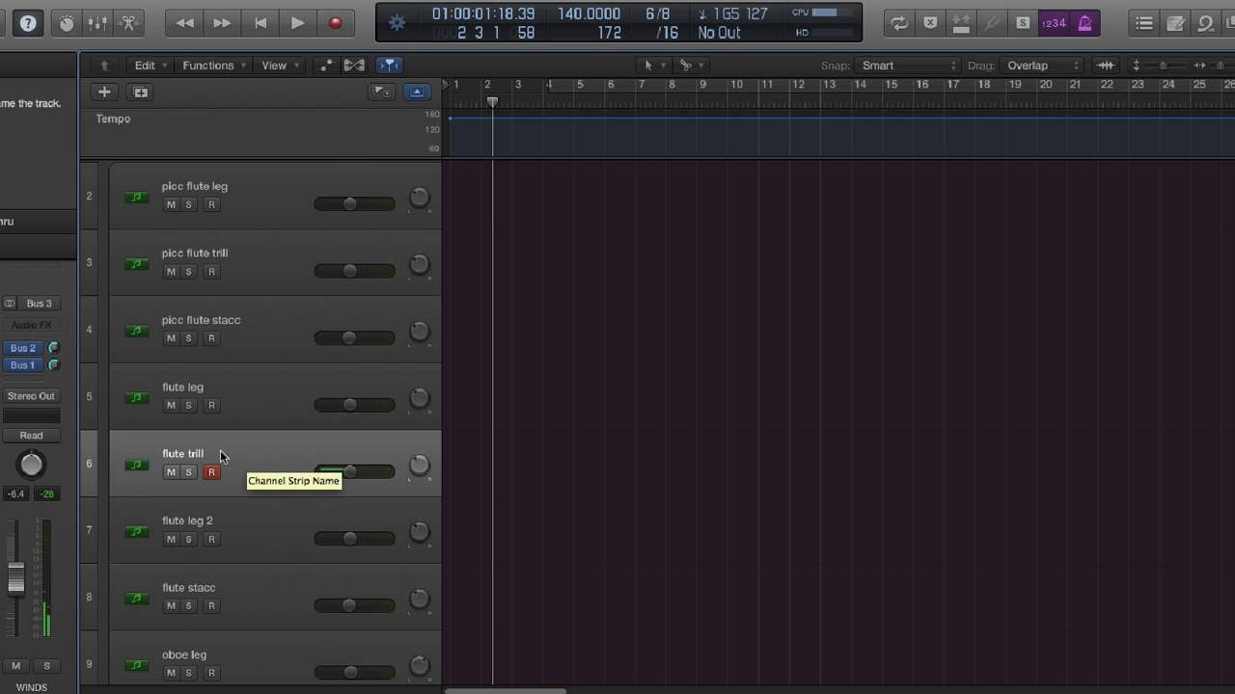
click(213, 471)
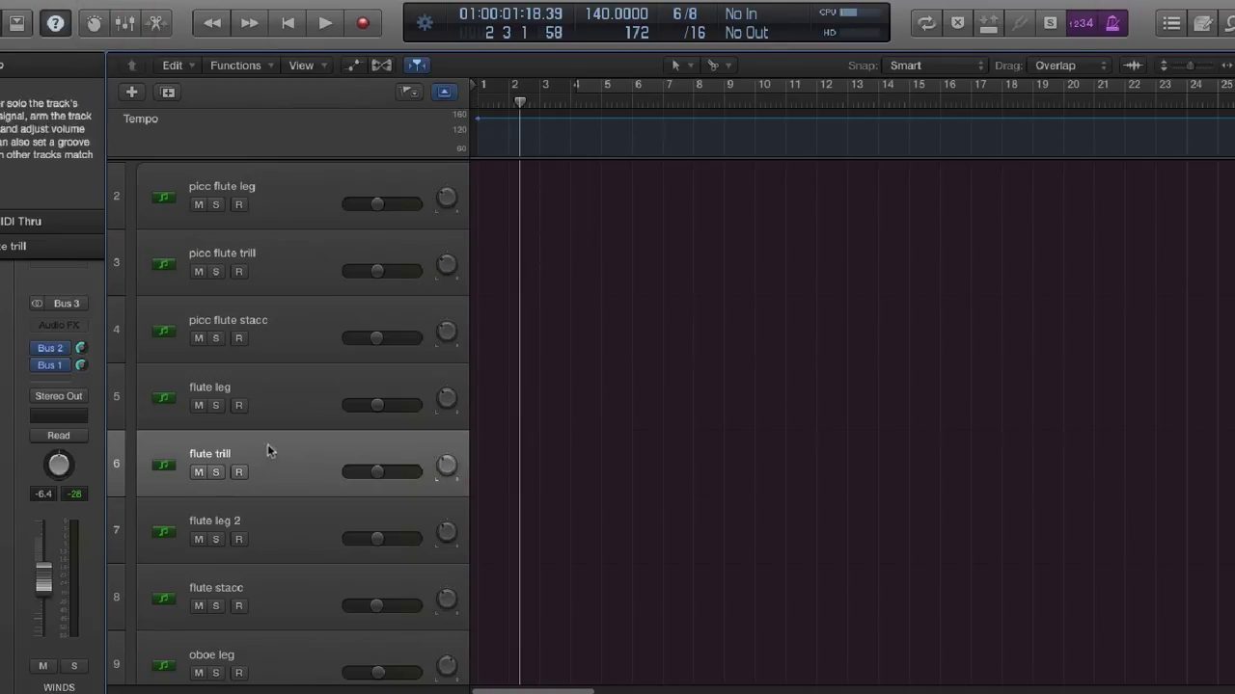
scroll(290, 453, down, 3)
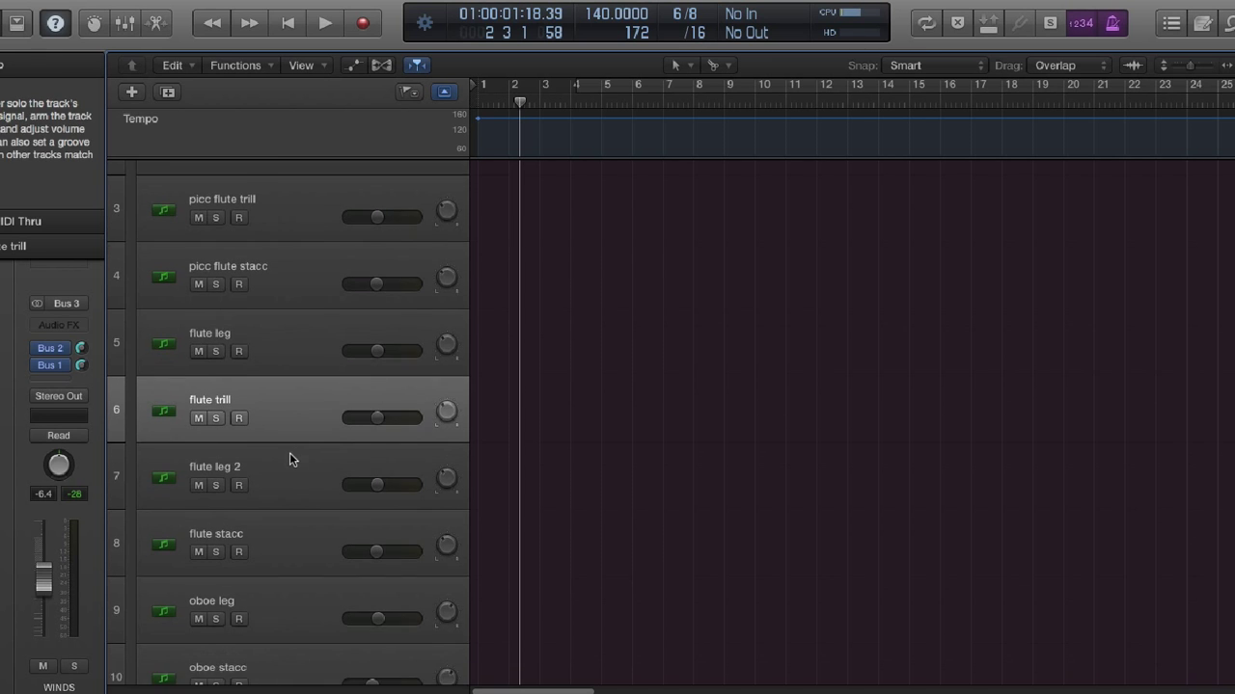
scroll(289, 453, down, 2)
scroll(248, 421, up, 7)
Step: Collapse Woodwinds, expand Brass, and select epic horns leg, arming then disarming it
click(139, 194)
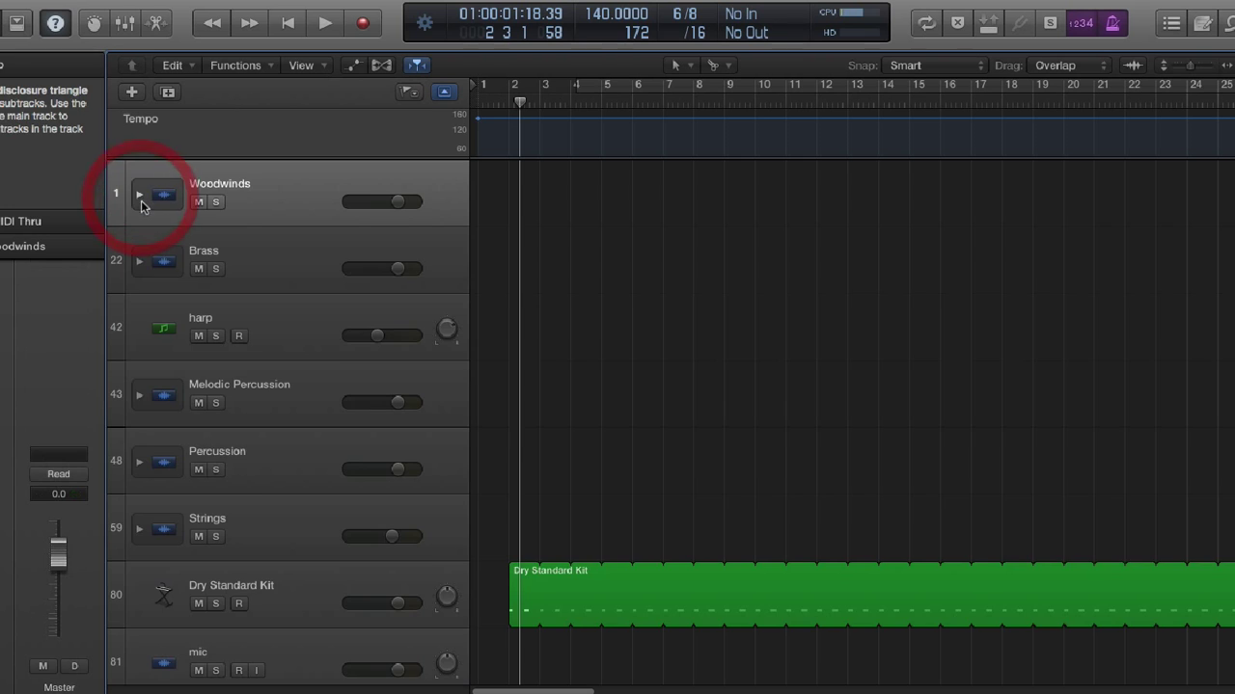
click(140, 263)
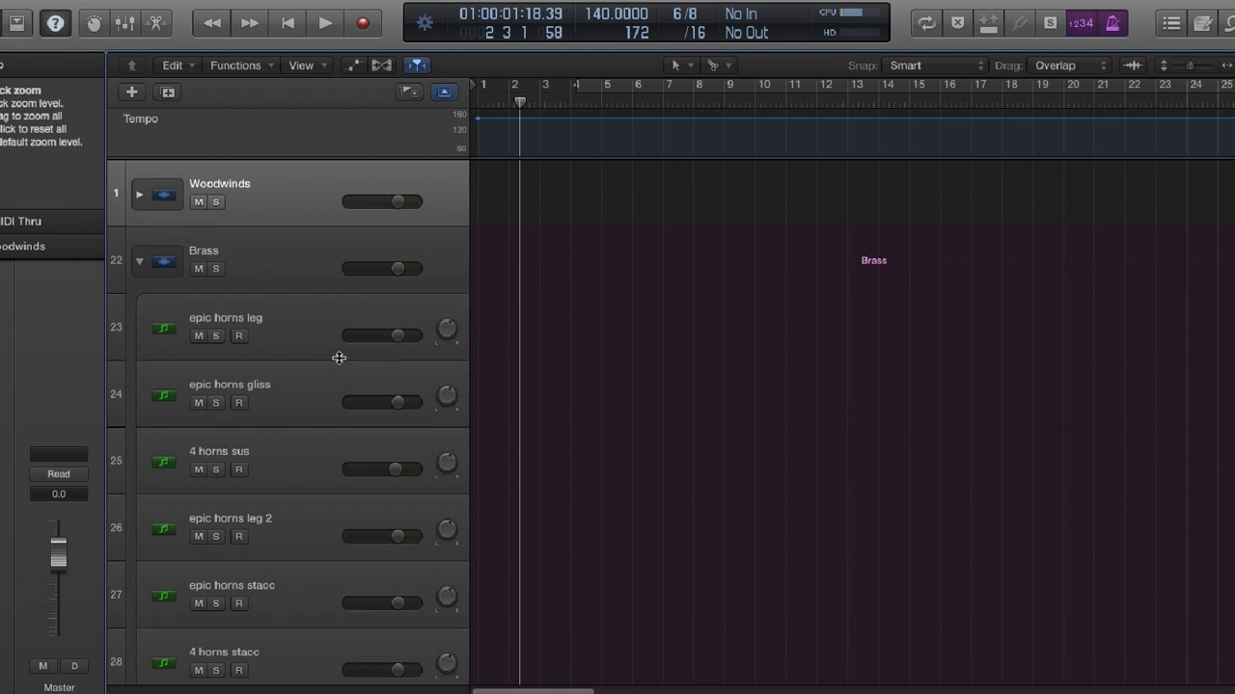
click(279, 323)
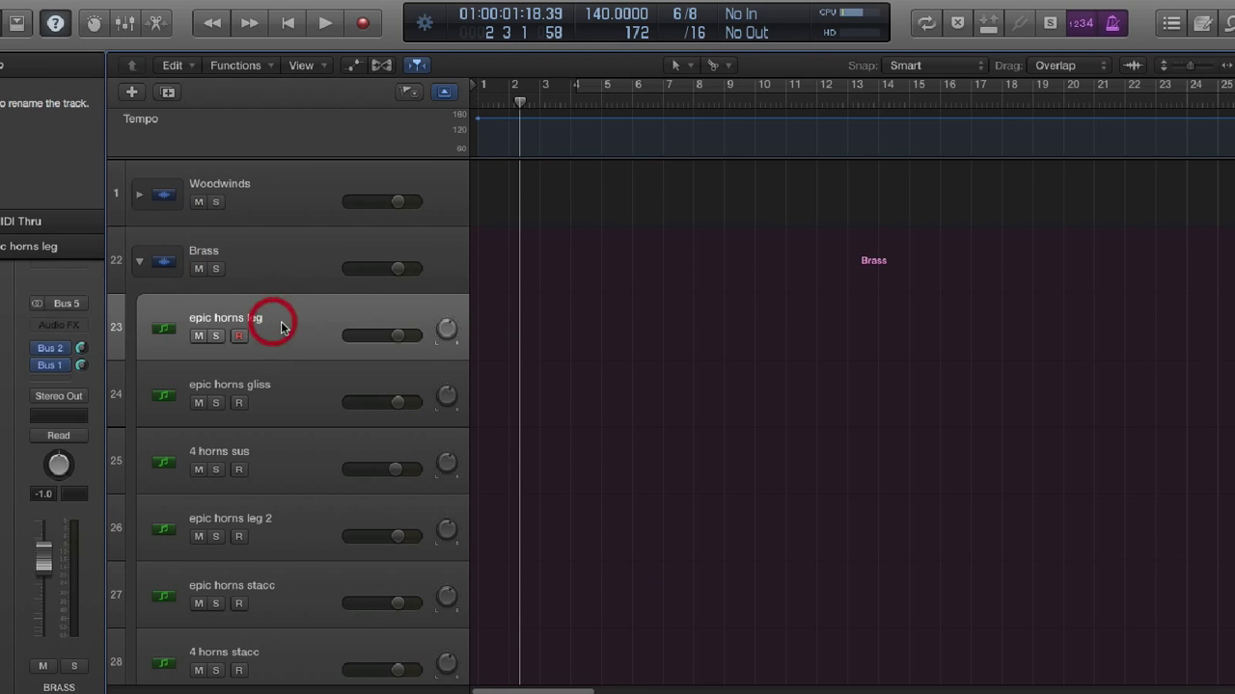
click(239, 336)
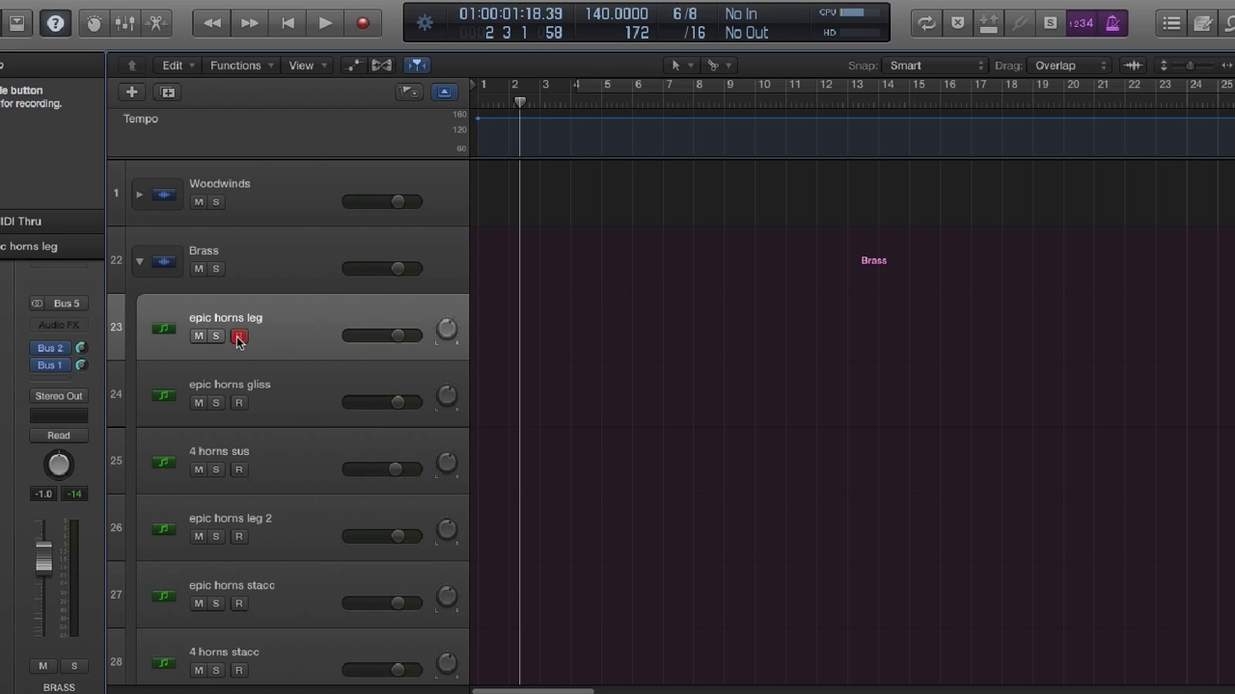
click(236, 337)
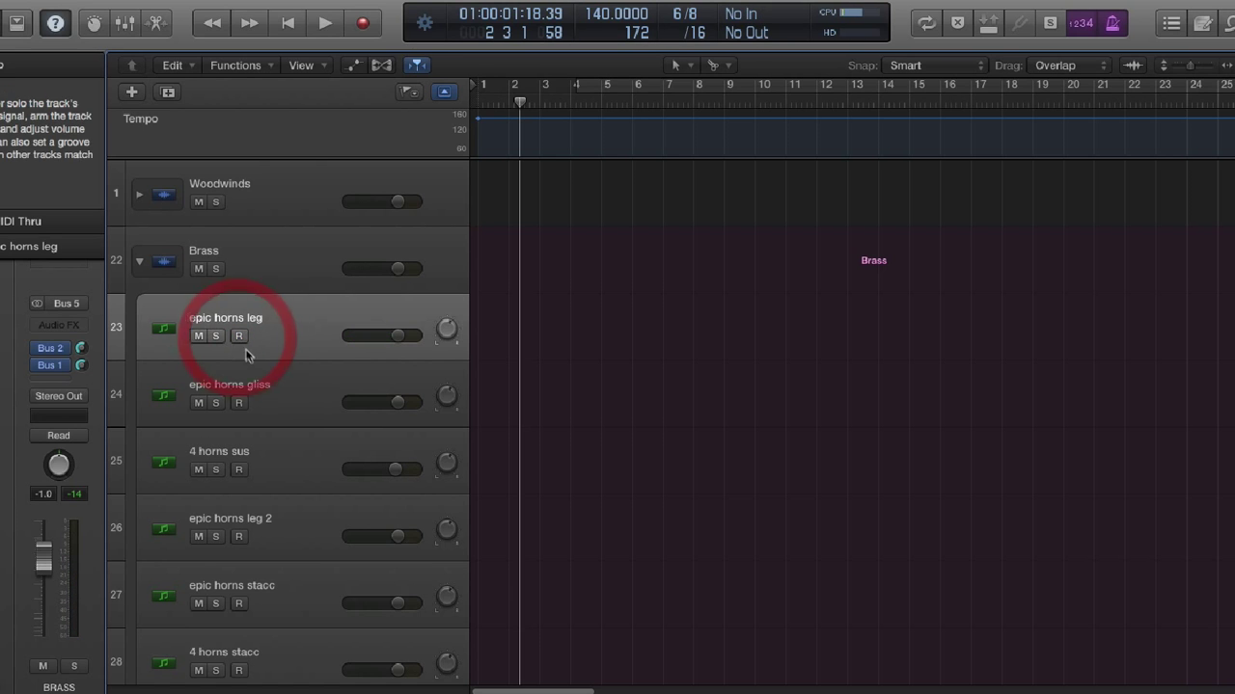
Step: Arm then disarm 4 horns sus, and select epic horns leg 2 to view its channel
click(239, 471)
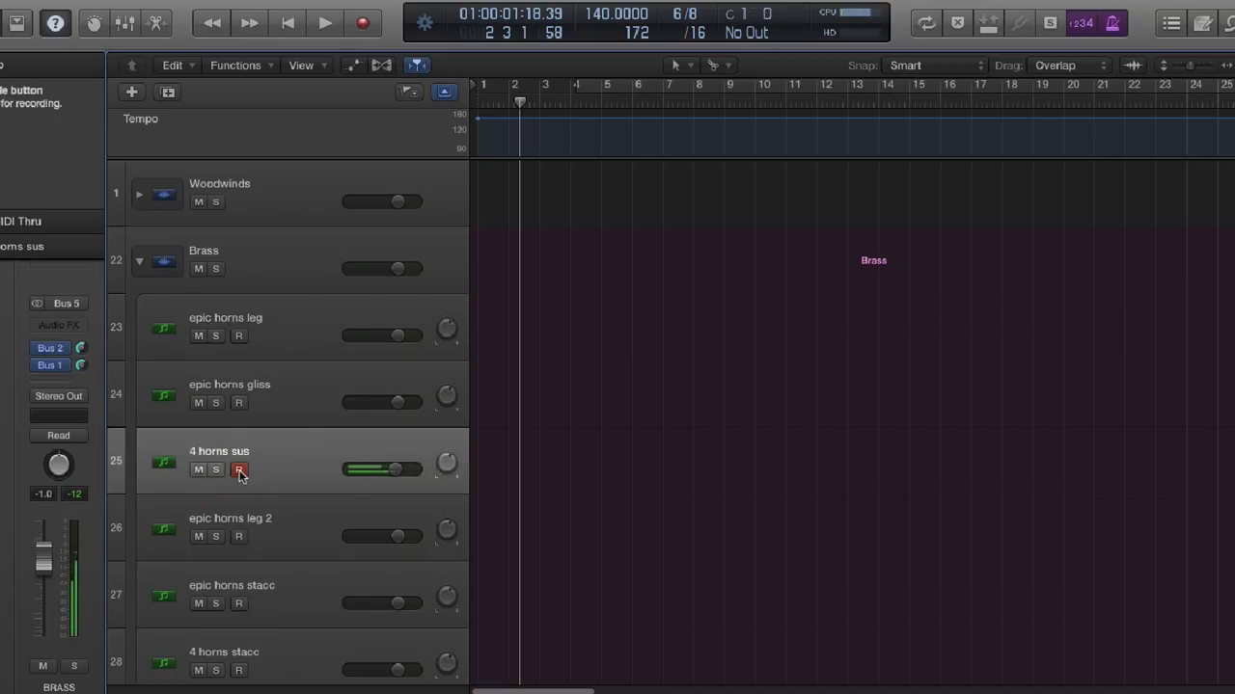
click(239, 471)
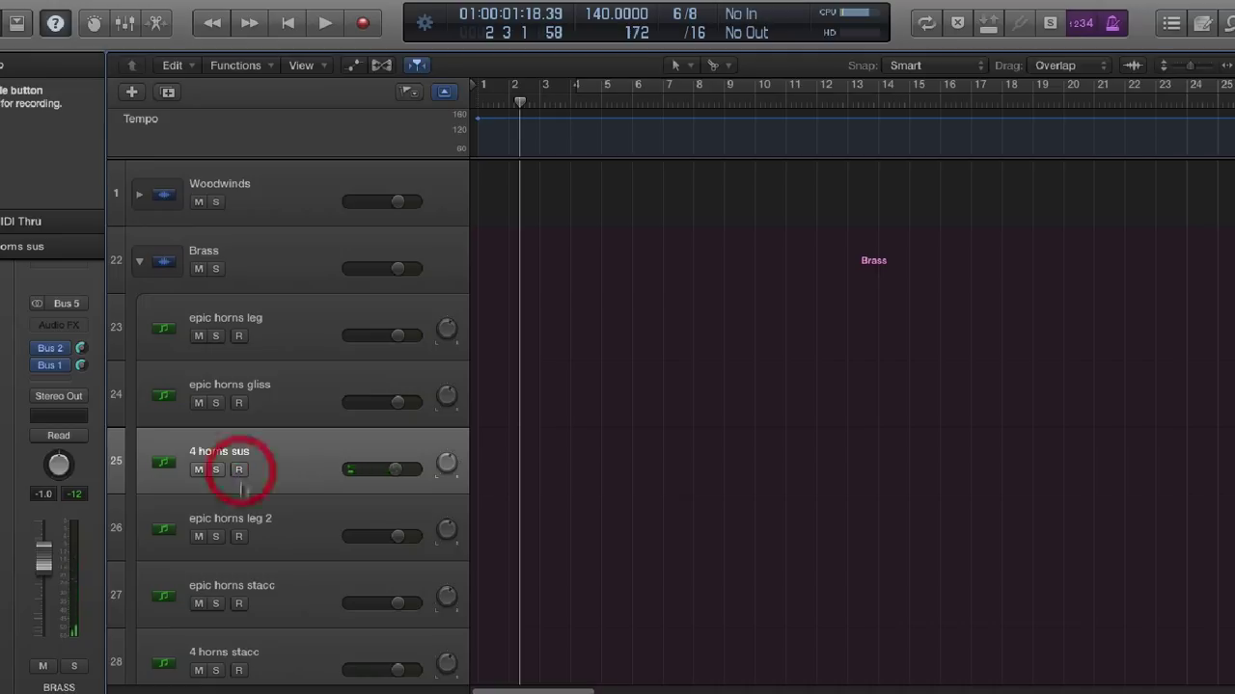
click(239, 537)
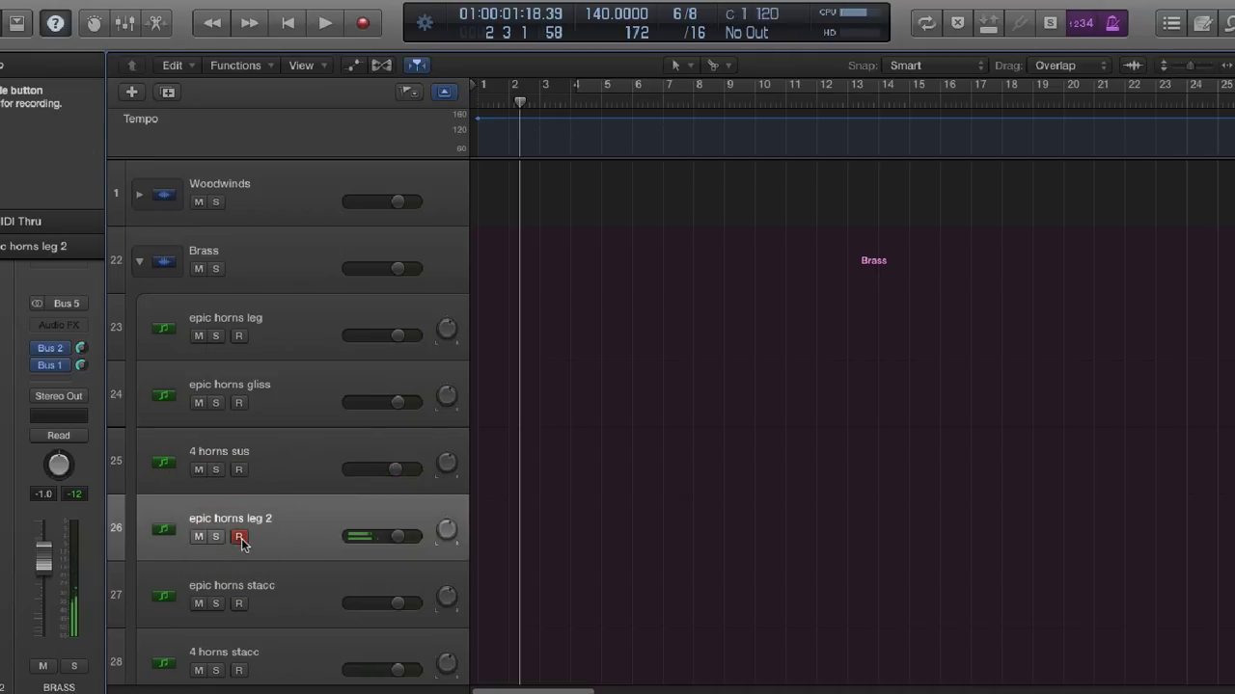
click(239, 537)
scroll(241, 535, down, 5)
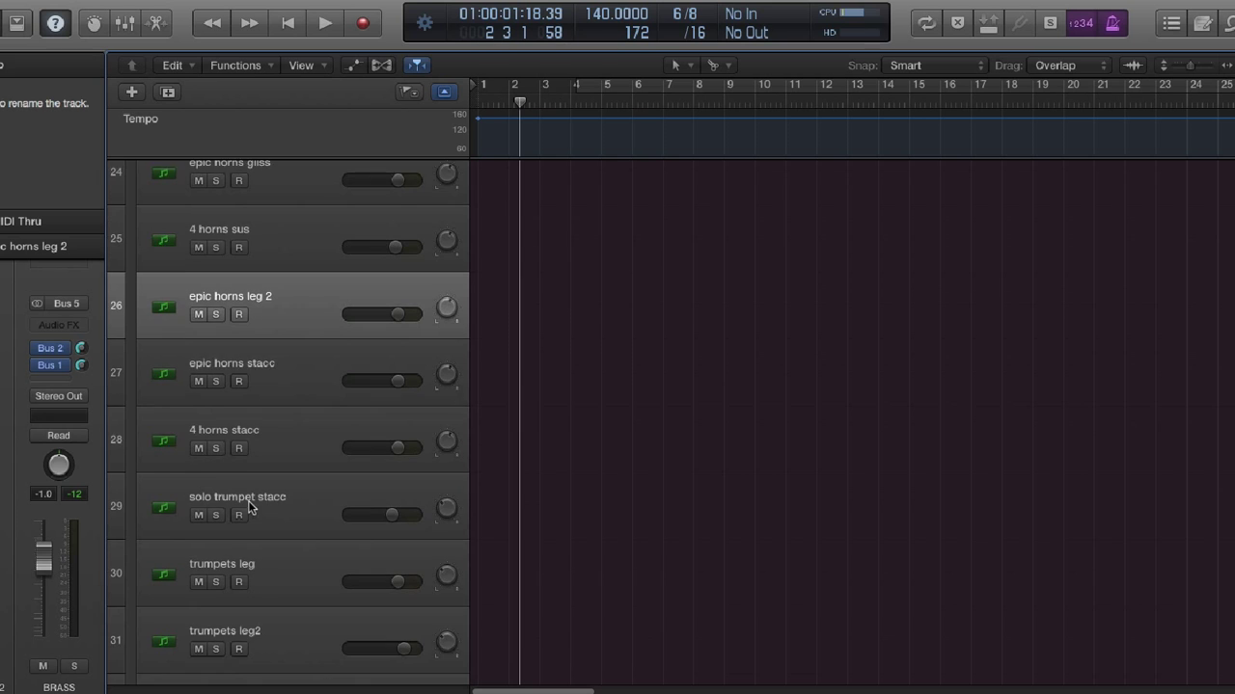
scroll(248, 508, down, 3)
scroll(243, 441, up, 2)
scroll(243, 436, up, 2)
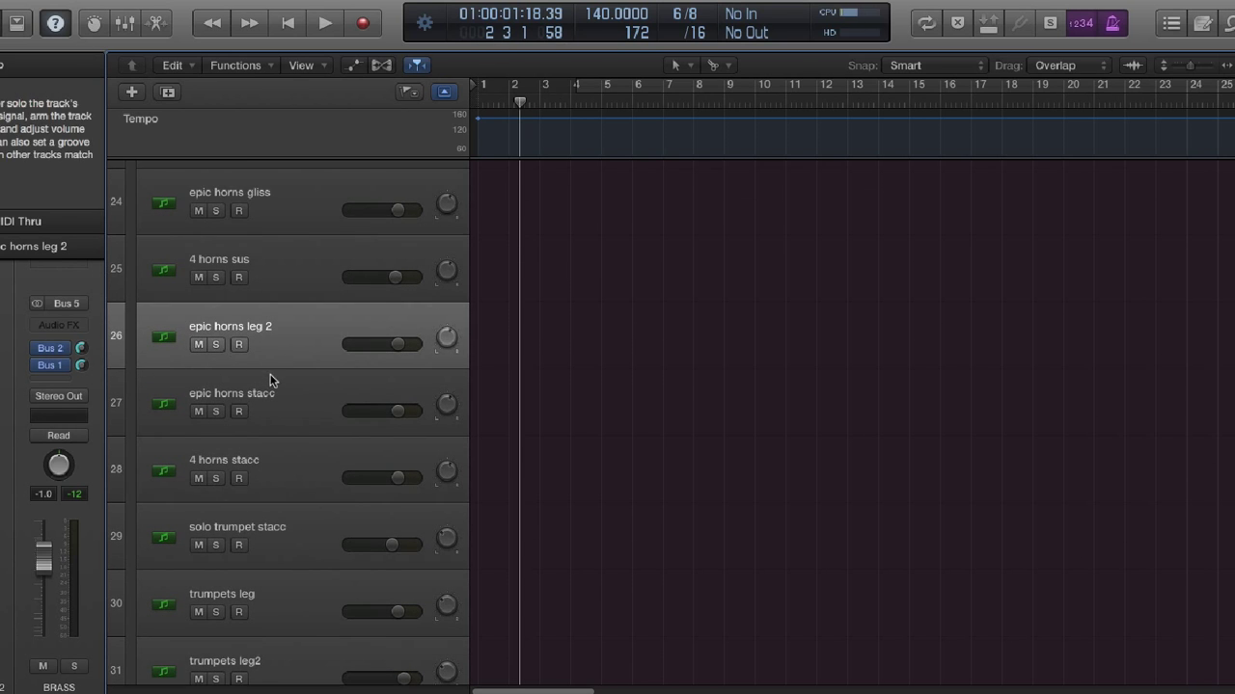
scroll(270, 346, down, 3)
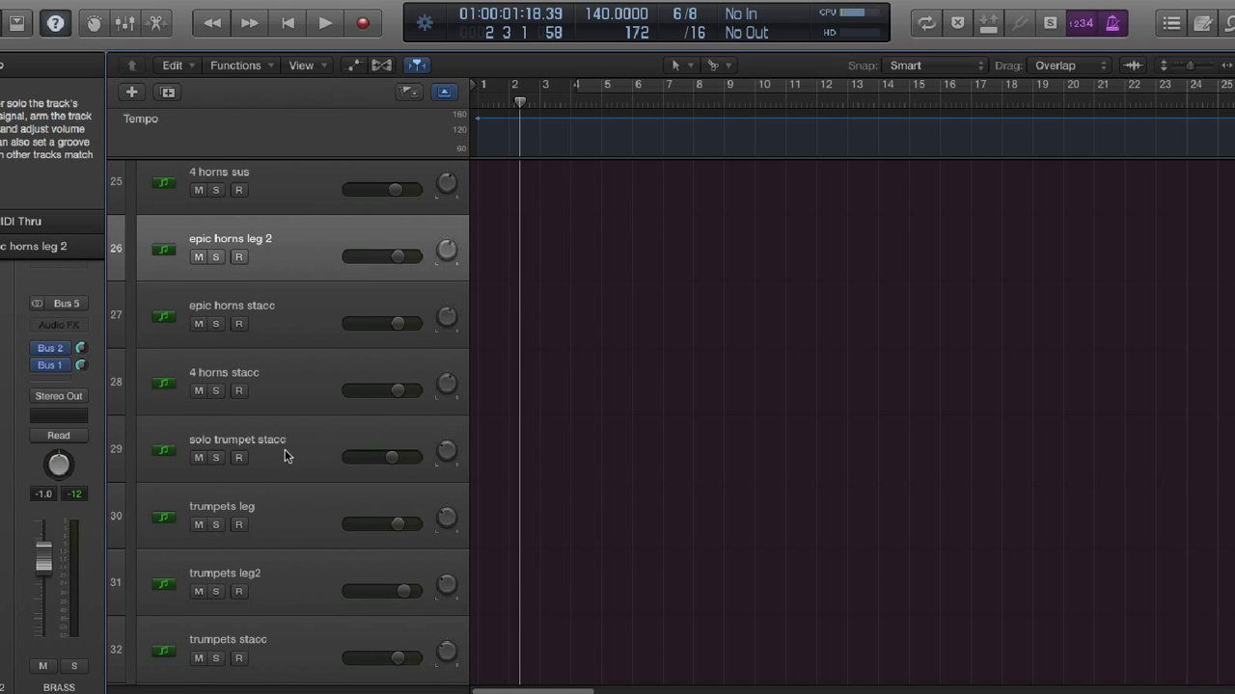
scroll(280, 475, down, 3)
scroll(280, 476, down, 4)
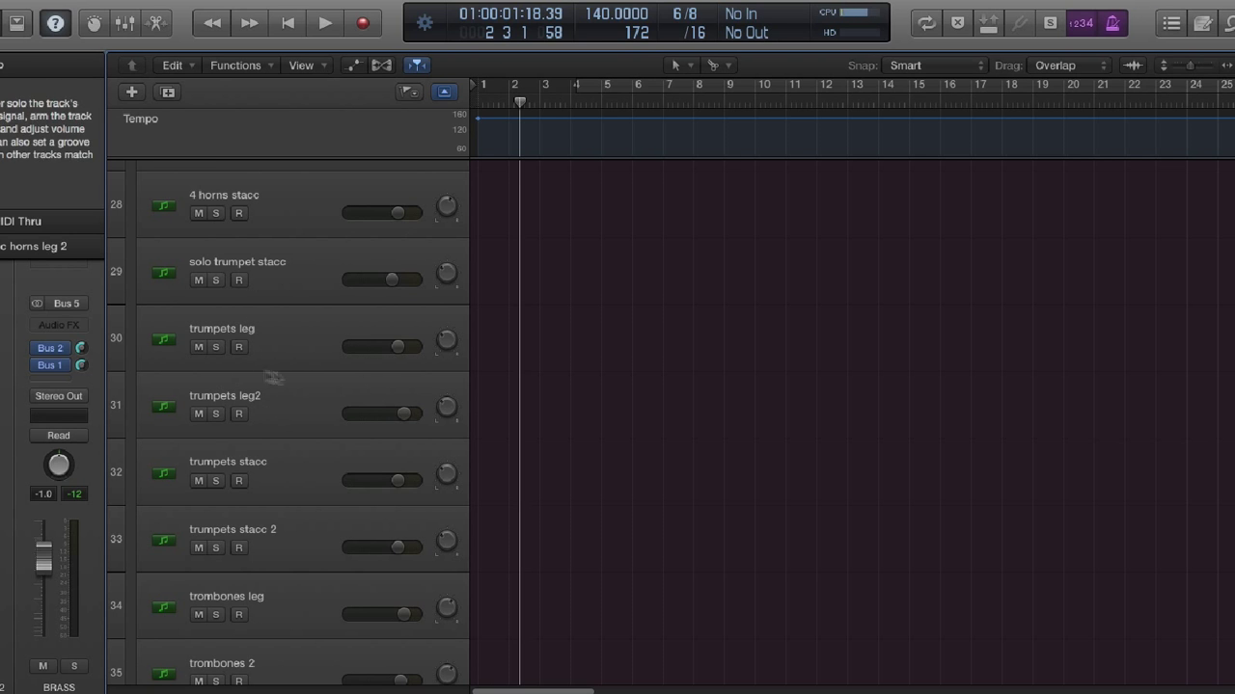
scroll(287, 418, down, 2)
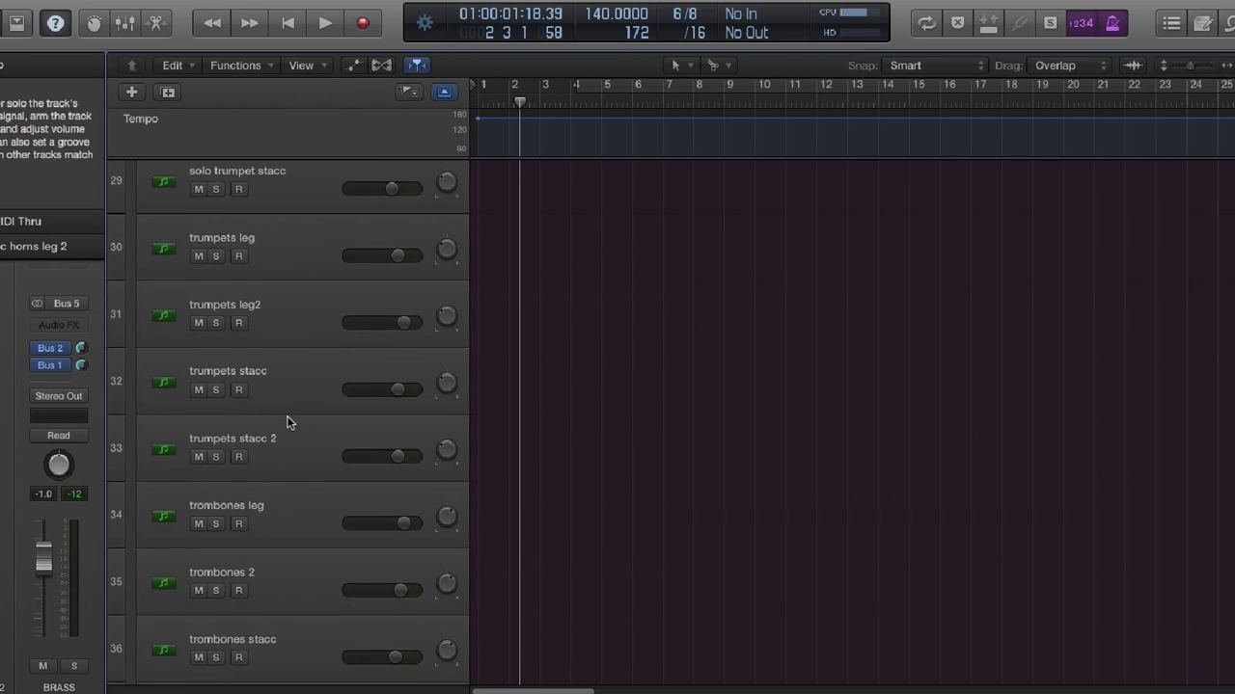
scroll(288, 421, down, 2)
scroll(299, 521, down, 4)
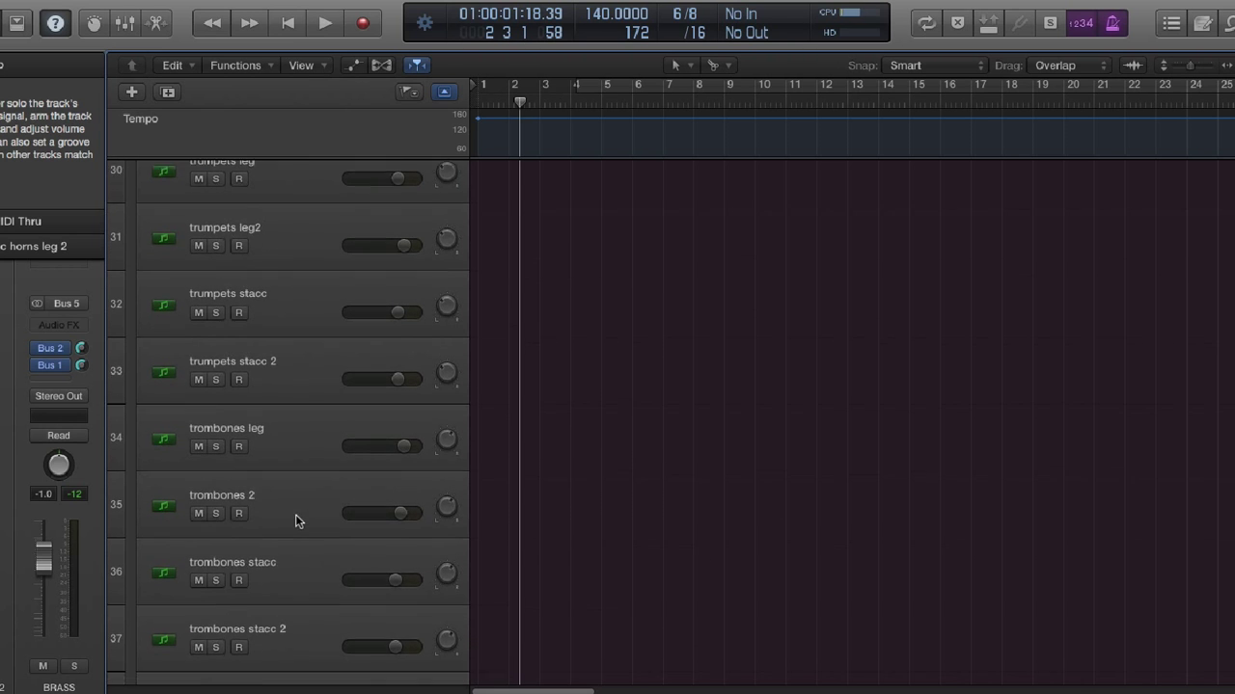
scroll(297, 518, down, 4)
scroll(294, 516, up, 10)
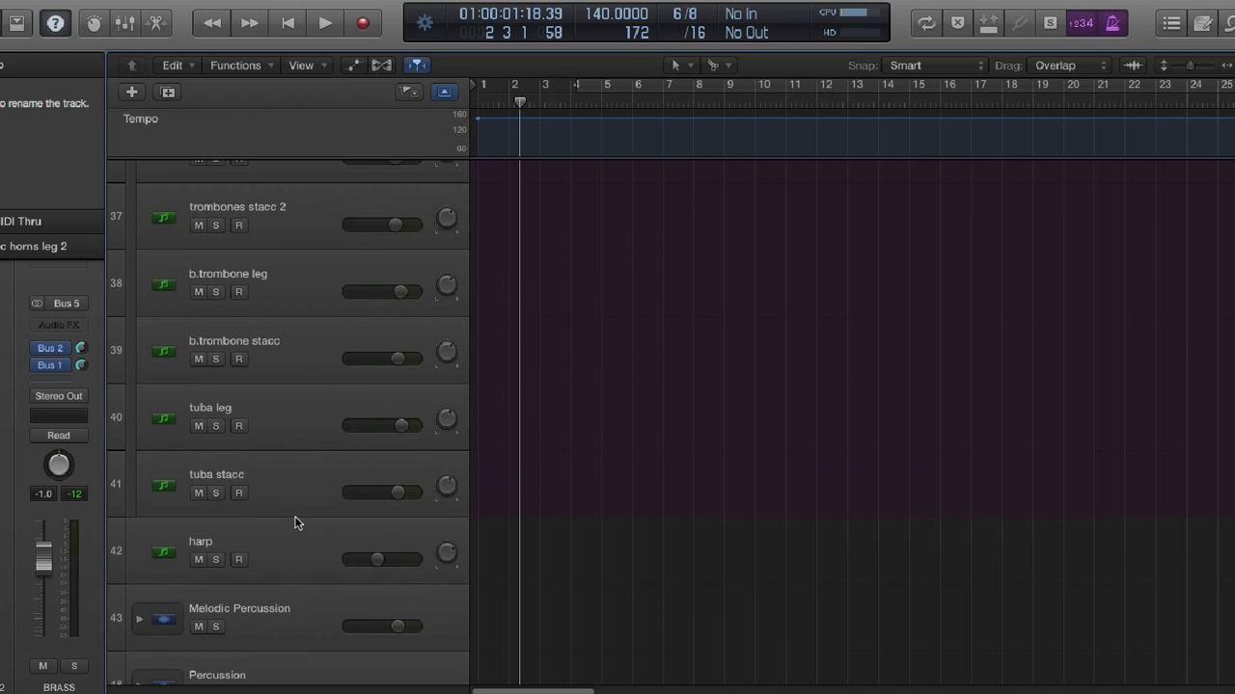
scroll(193, 280, up, 6)
Step: Collapse Brass, expand Melodic Percussion, and view the chimes and xylo channels, disarming each
click(138, 263)
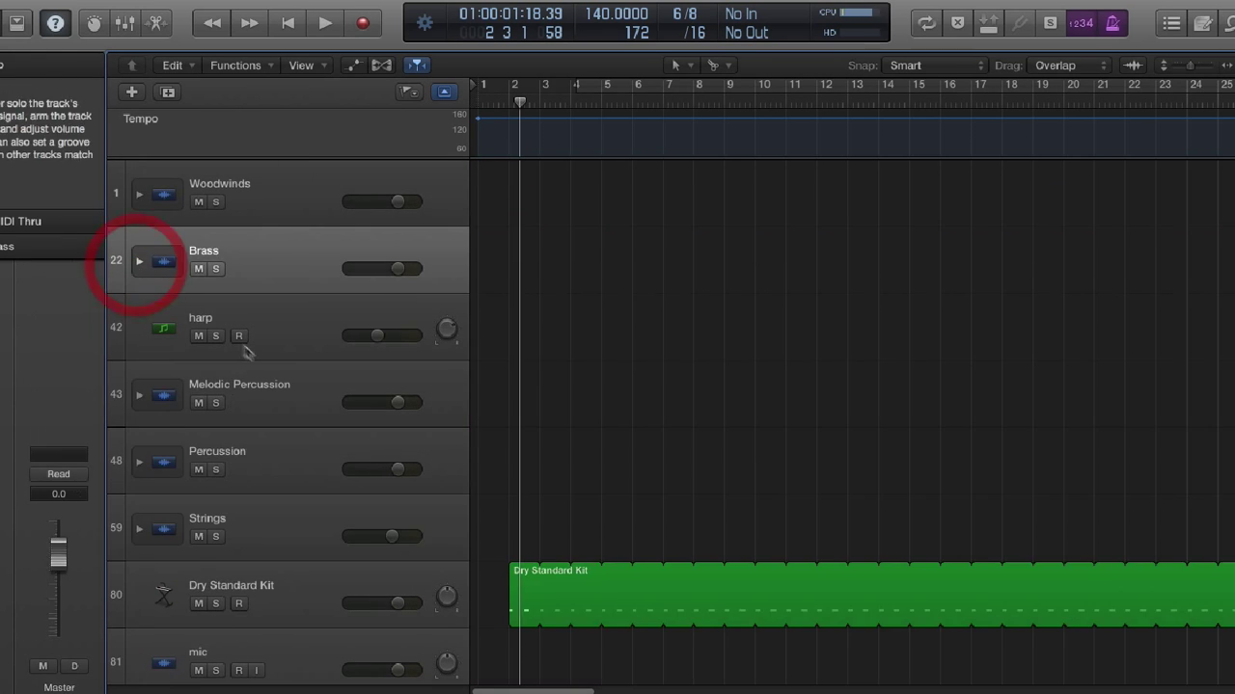
click(139, 396)
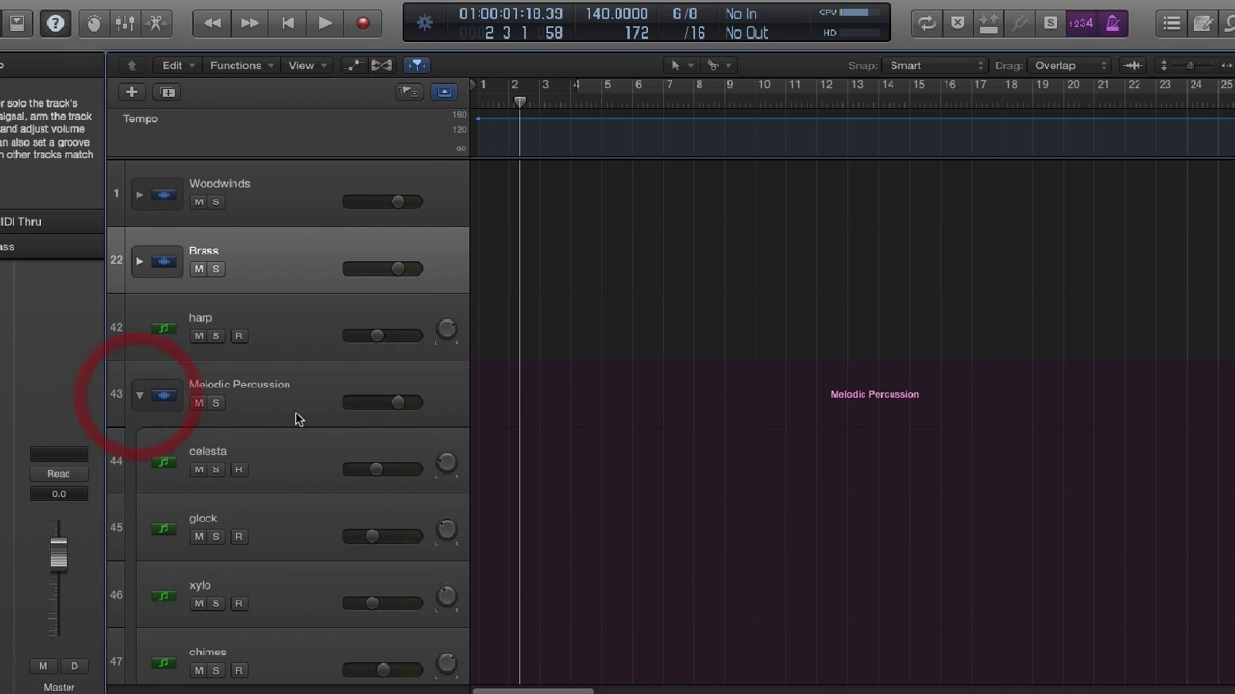
scroll(295, 415, down, 5)
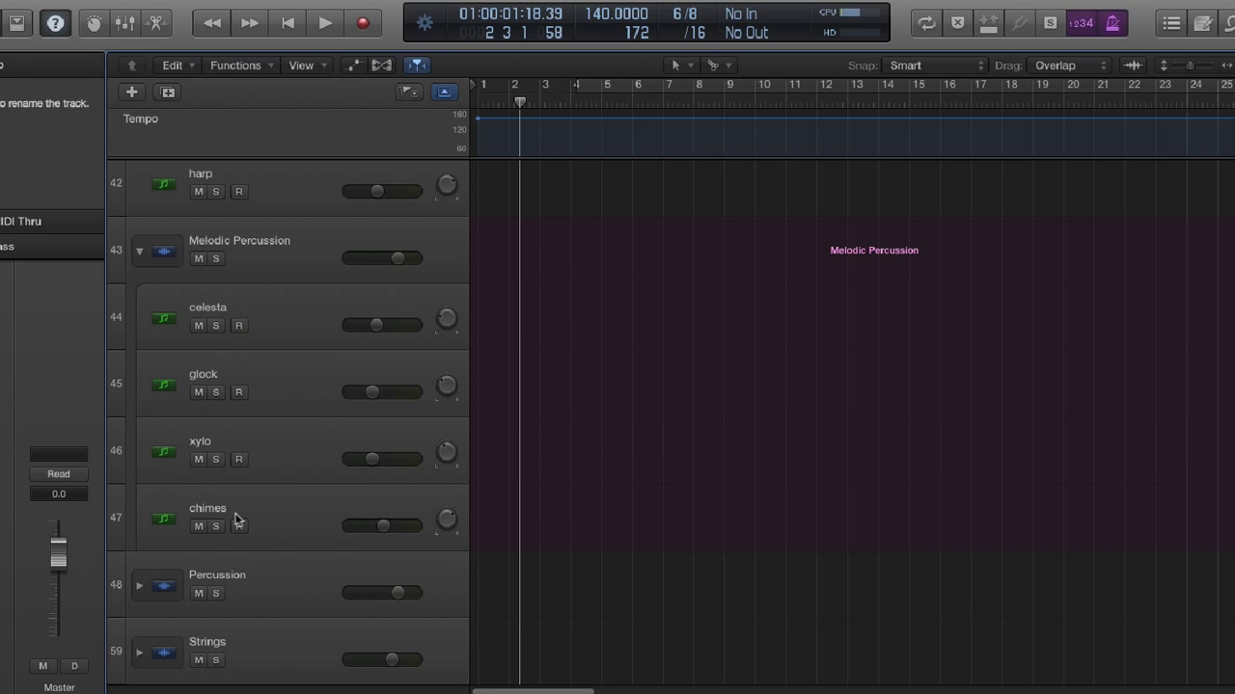
click(281, 497)
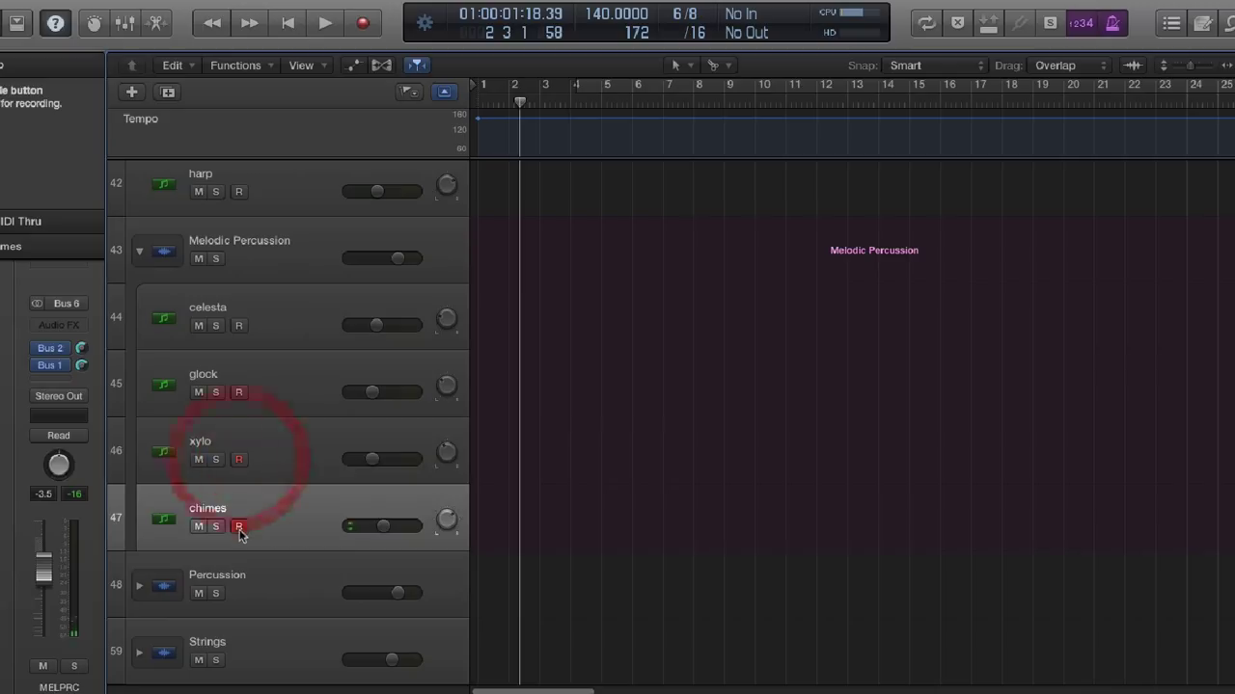
click(239, 526)
click(281, 466)
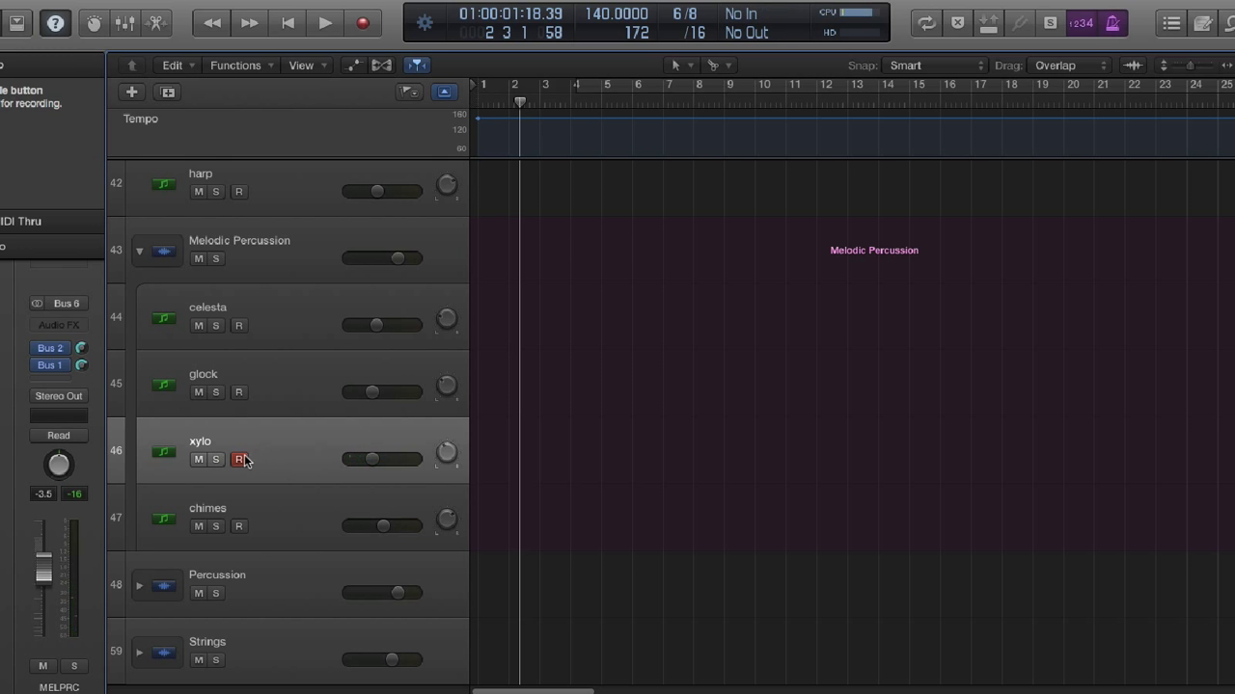
click(239, 459)
Step: Collapse Melodic Percussion, expand Percussion, and view the timp rolls channel, disarming it
click(138, 254)
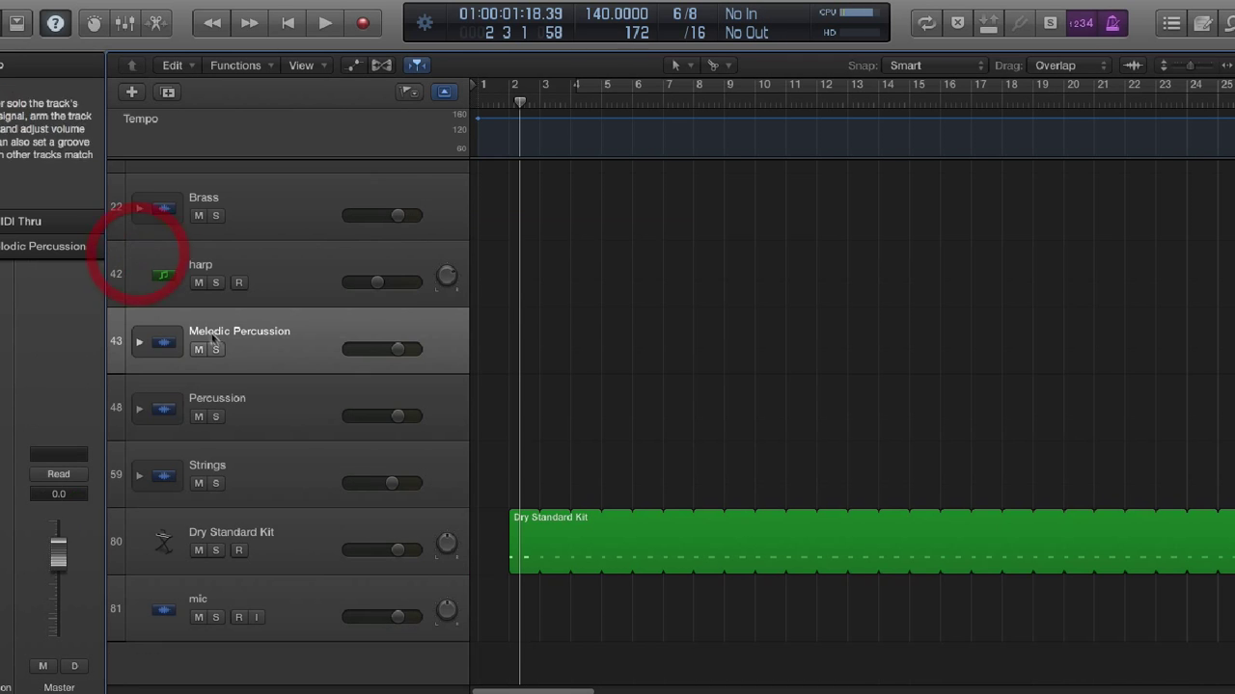
click(138, 407)
scroll(193, 410, up, 3)
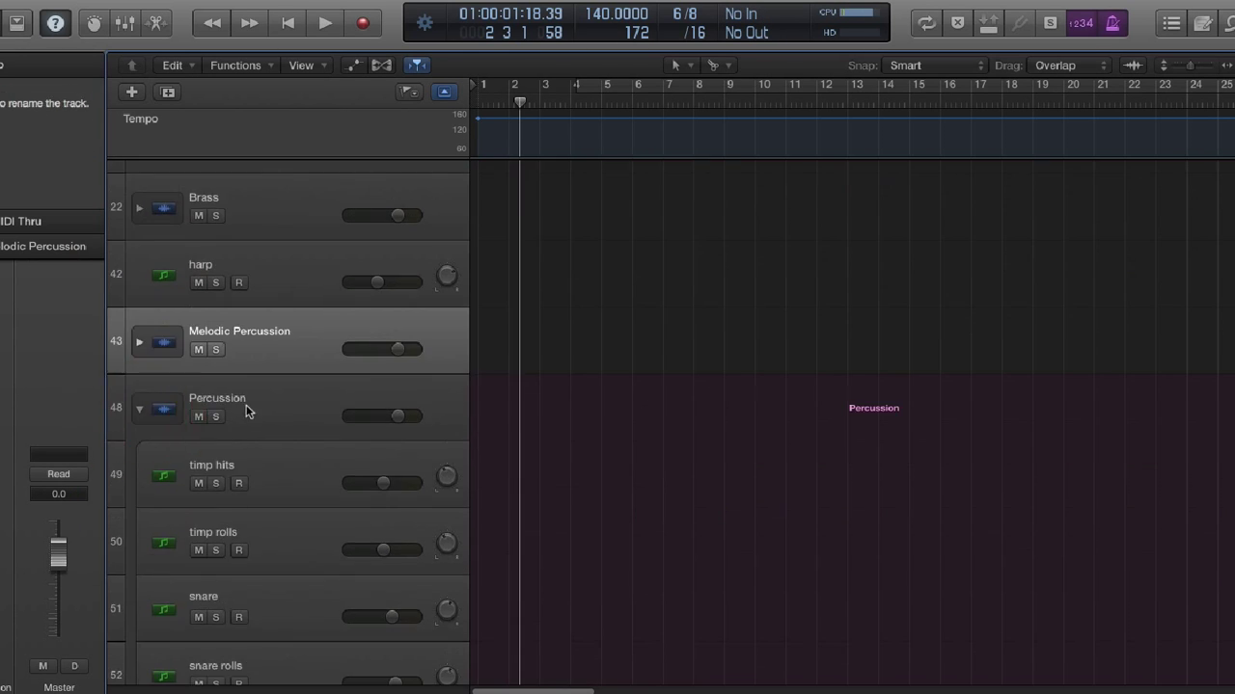
scroll(251, 405, down, 3)
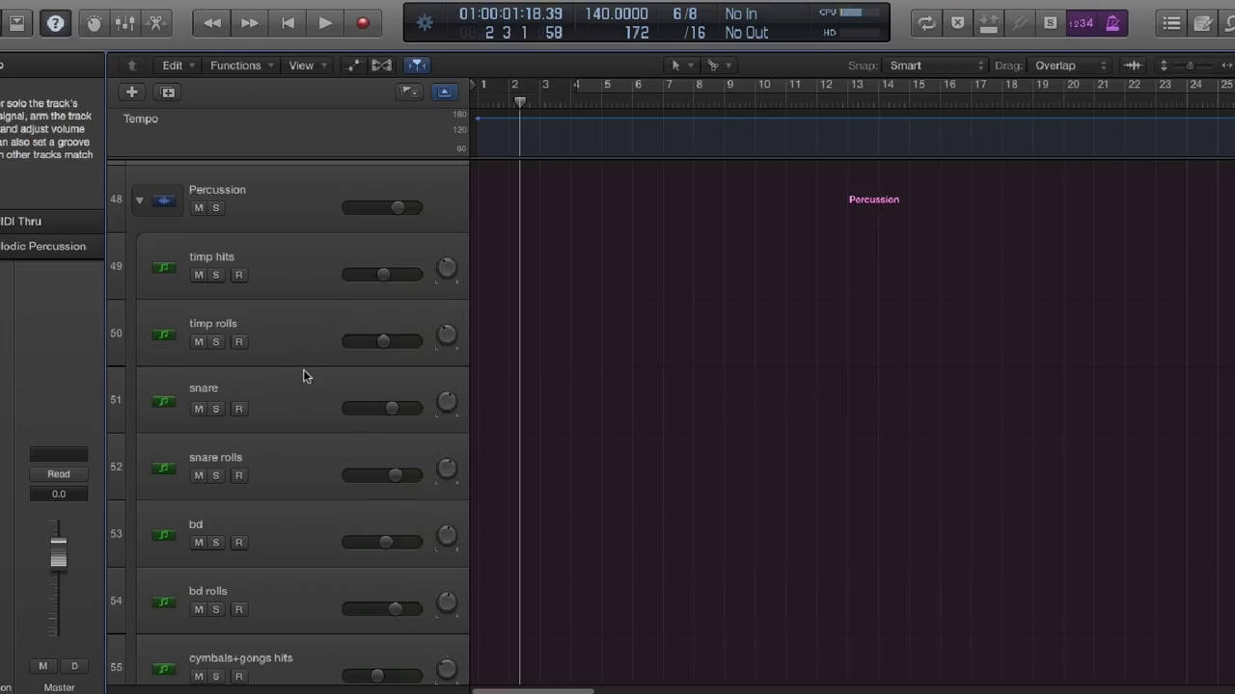
click(301, 344)
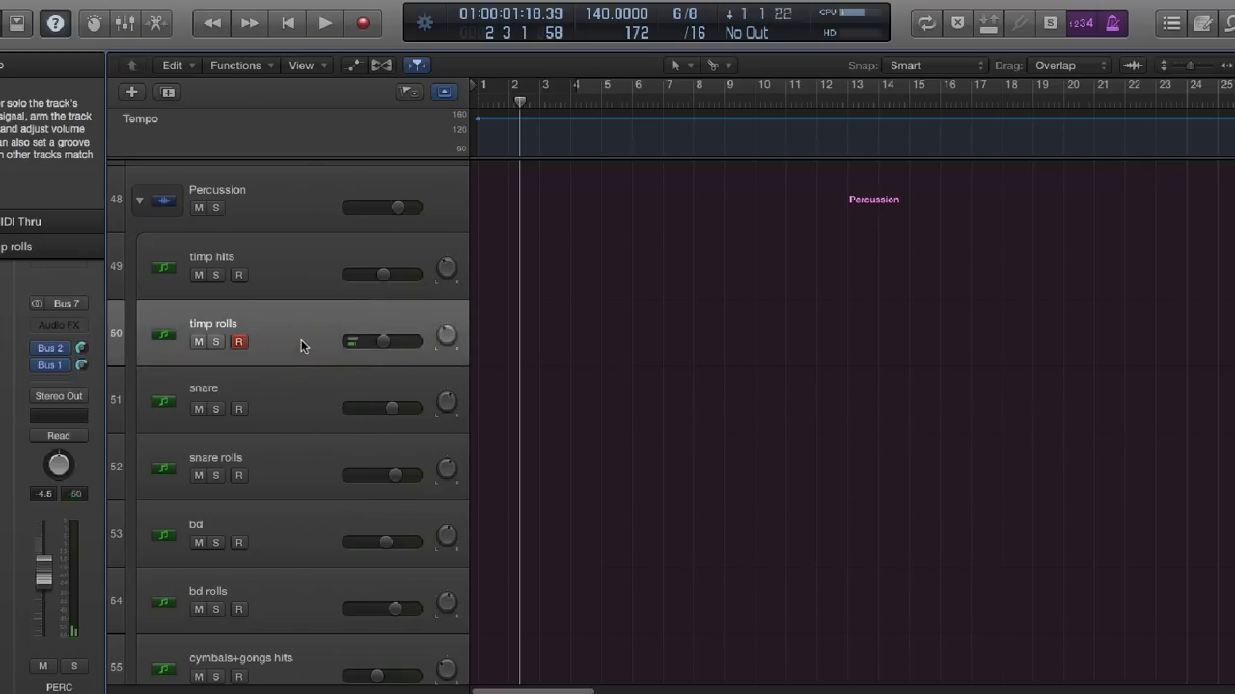
click(238, 341)
Step: View the cymbals+gongs hits channel, disarming it, then the various percussion channel
scroll(231, 444, down, 3)
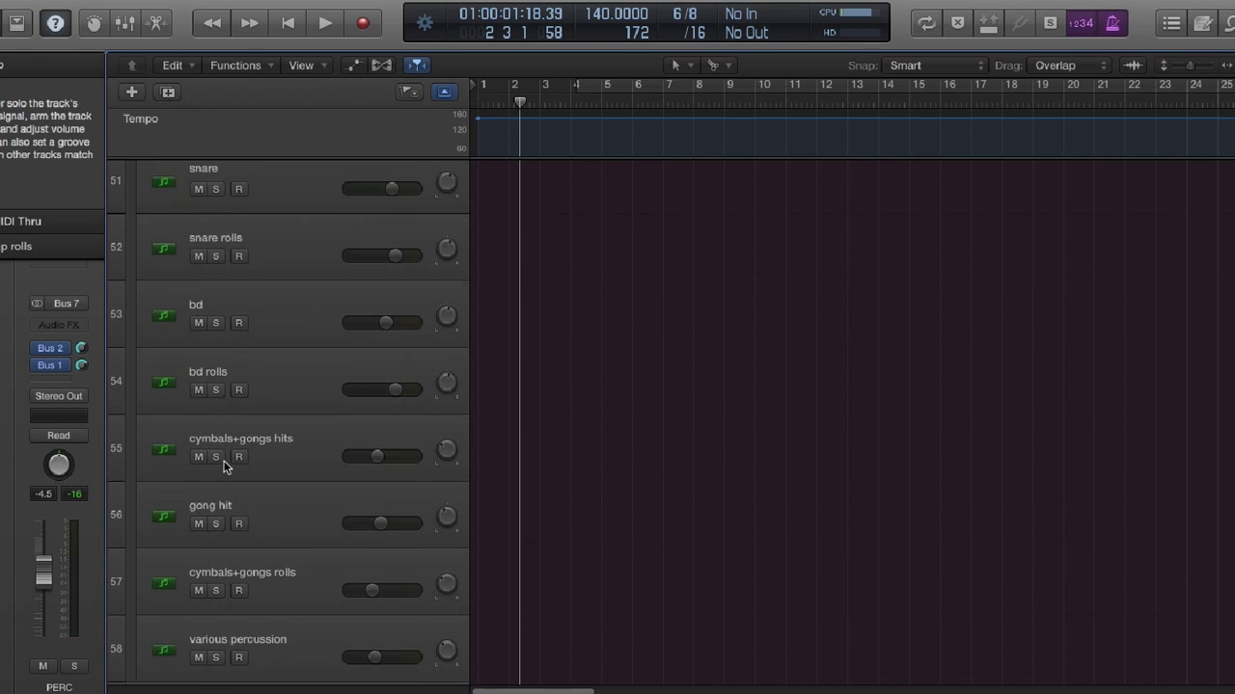
scroll(223, 457, down, 5)
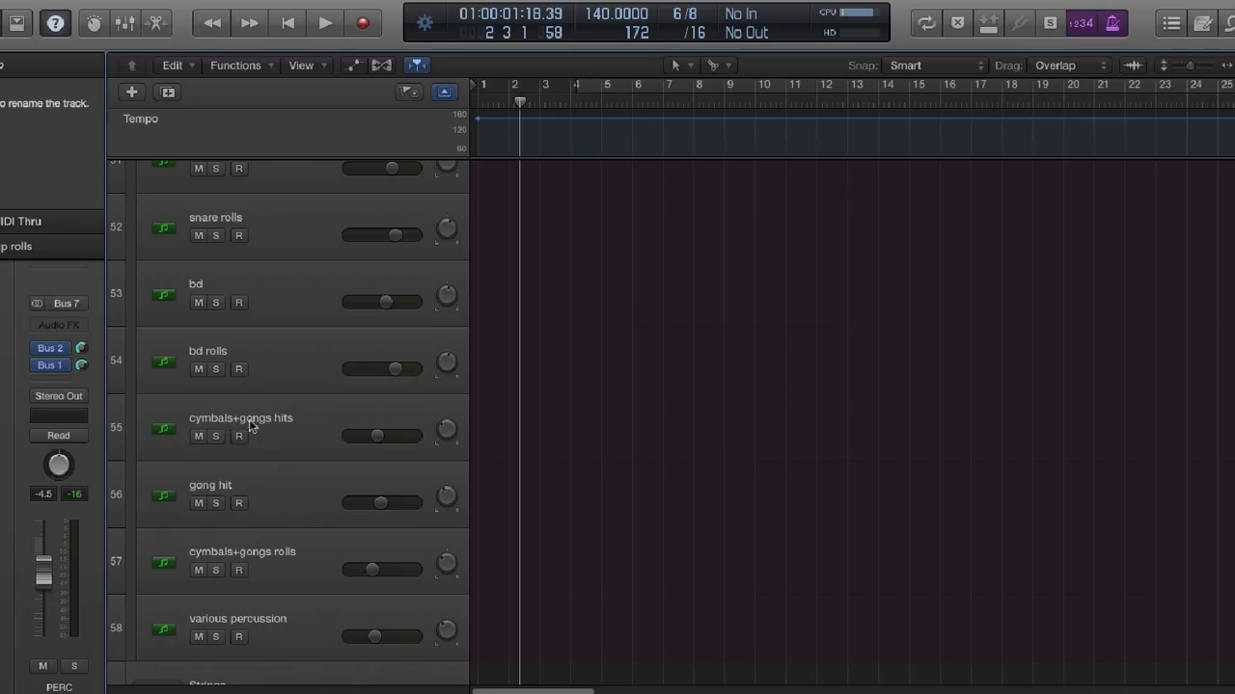
scroll(286, 427, down, 2)
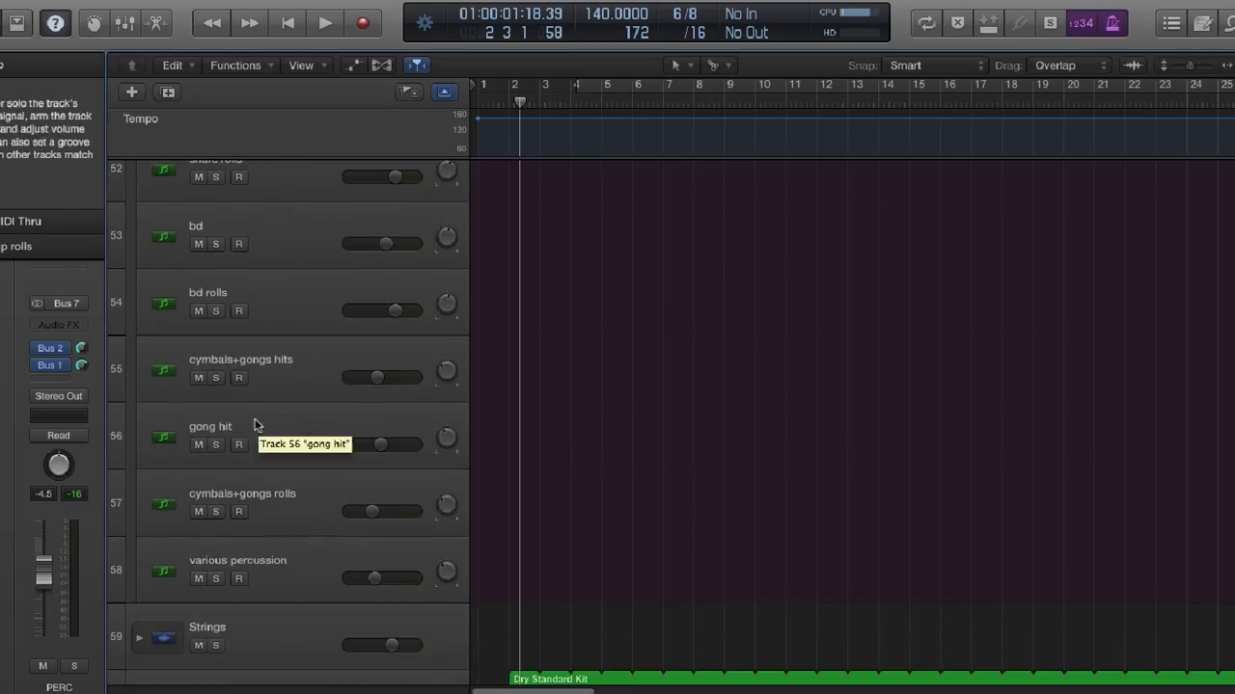
click(265, 369)
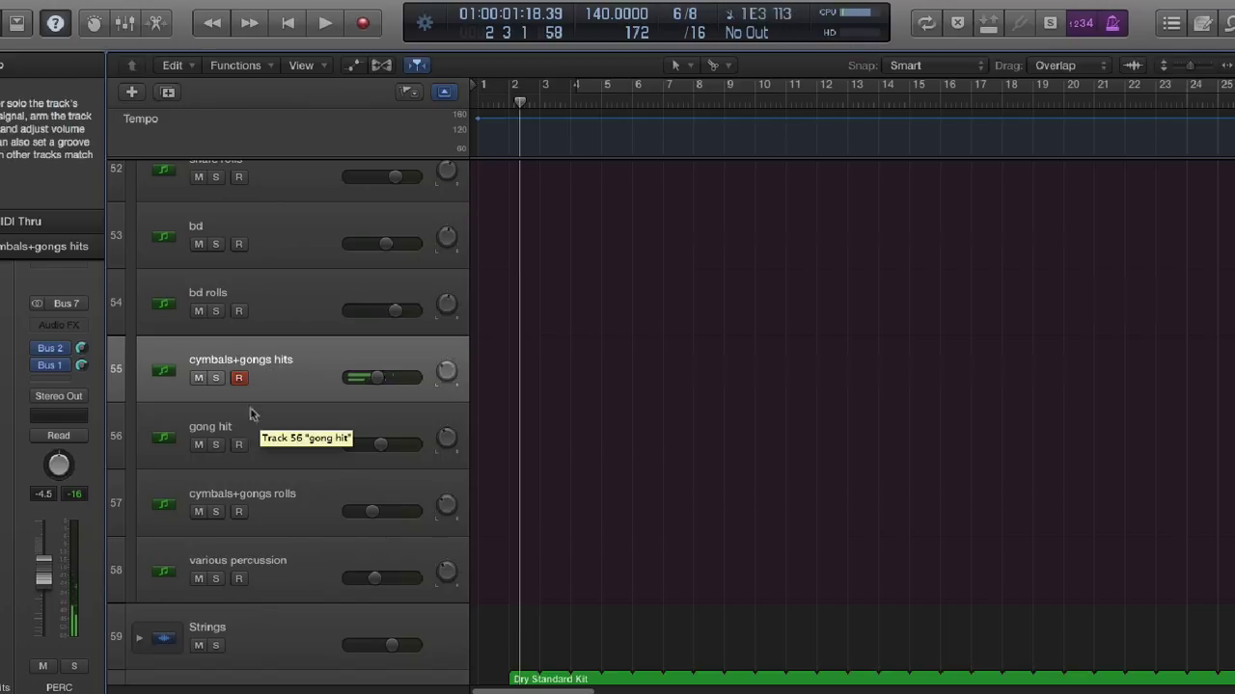
click(238, 377)
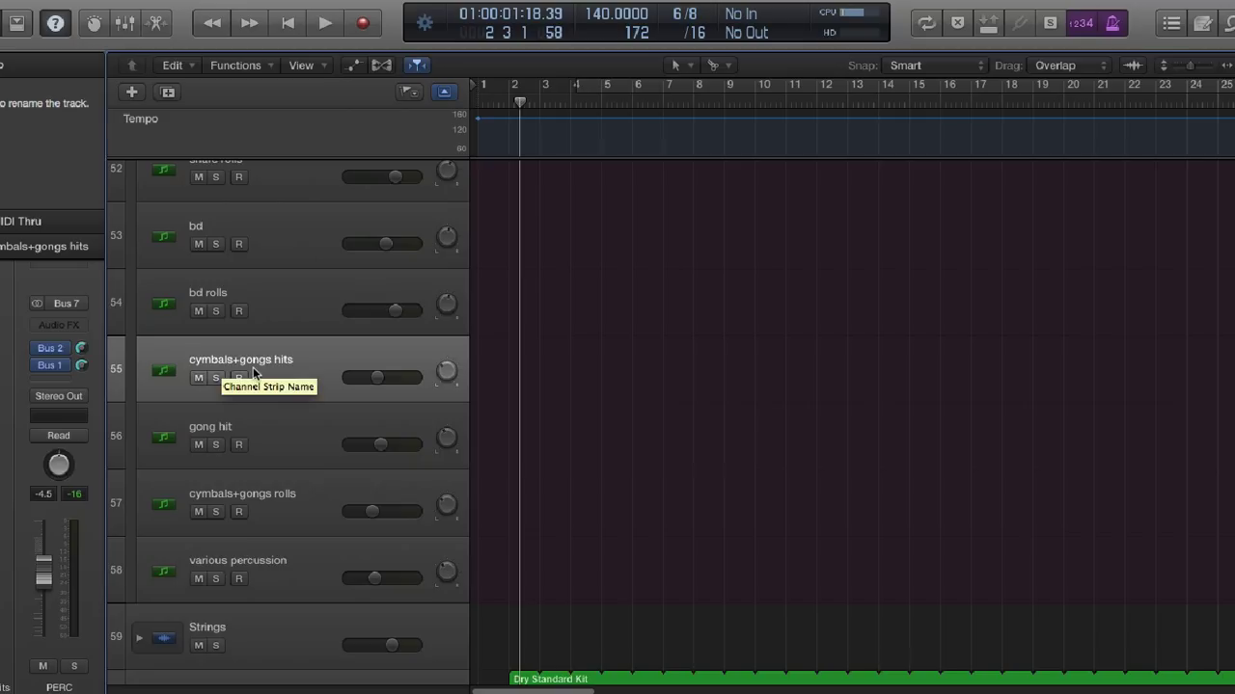
scroll(251, 402, down, 2)
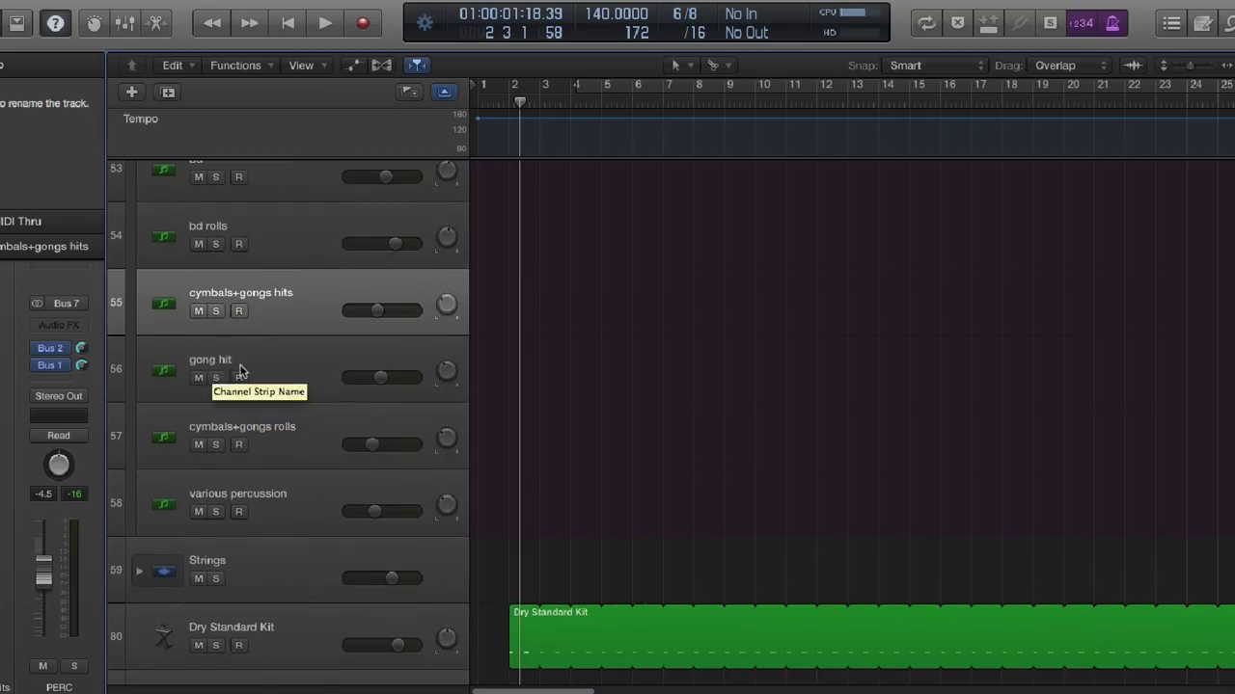
click(266, 495)
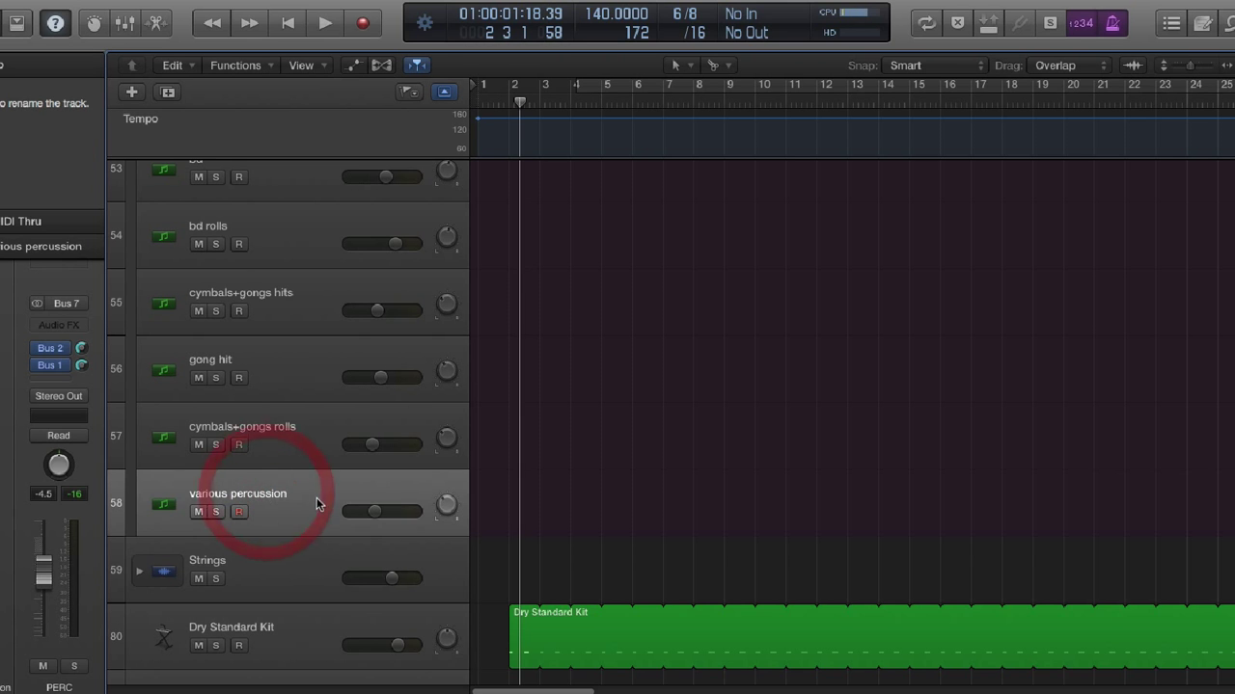
scroll(305, 478, down, 3)
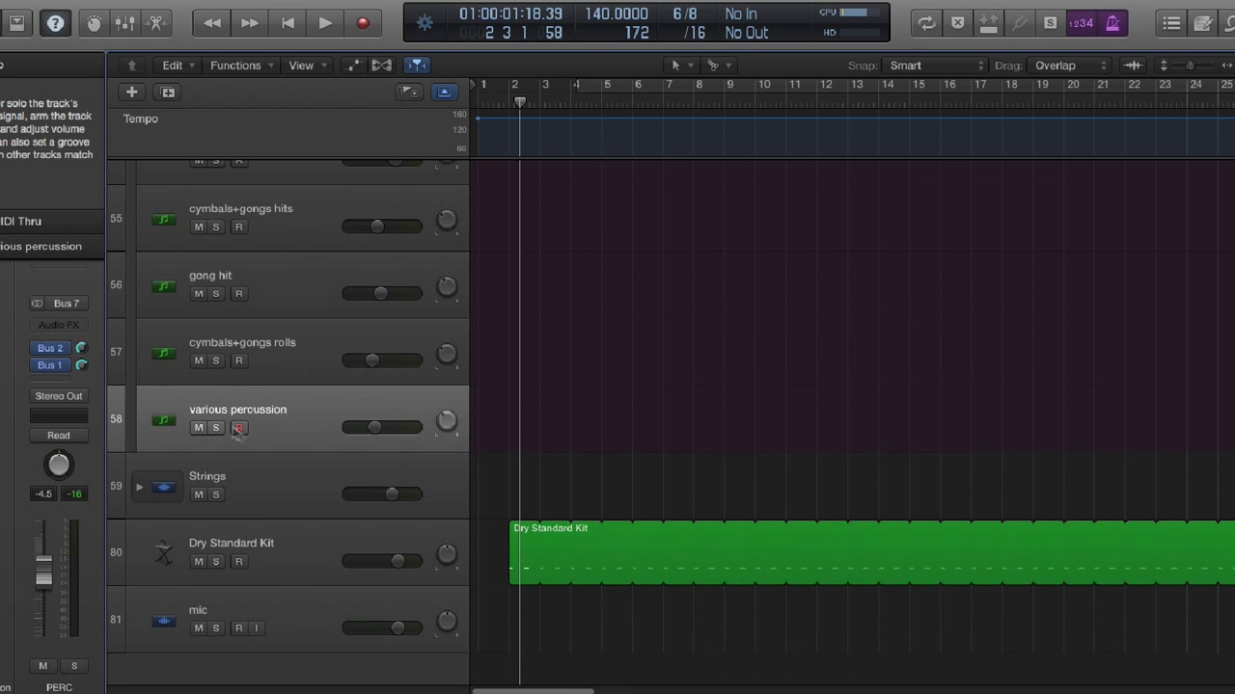
scroll(220, 415, up, 10)
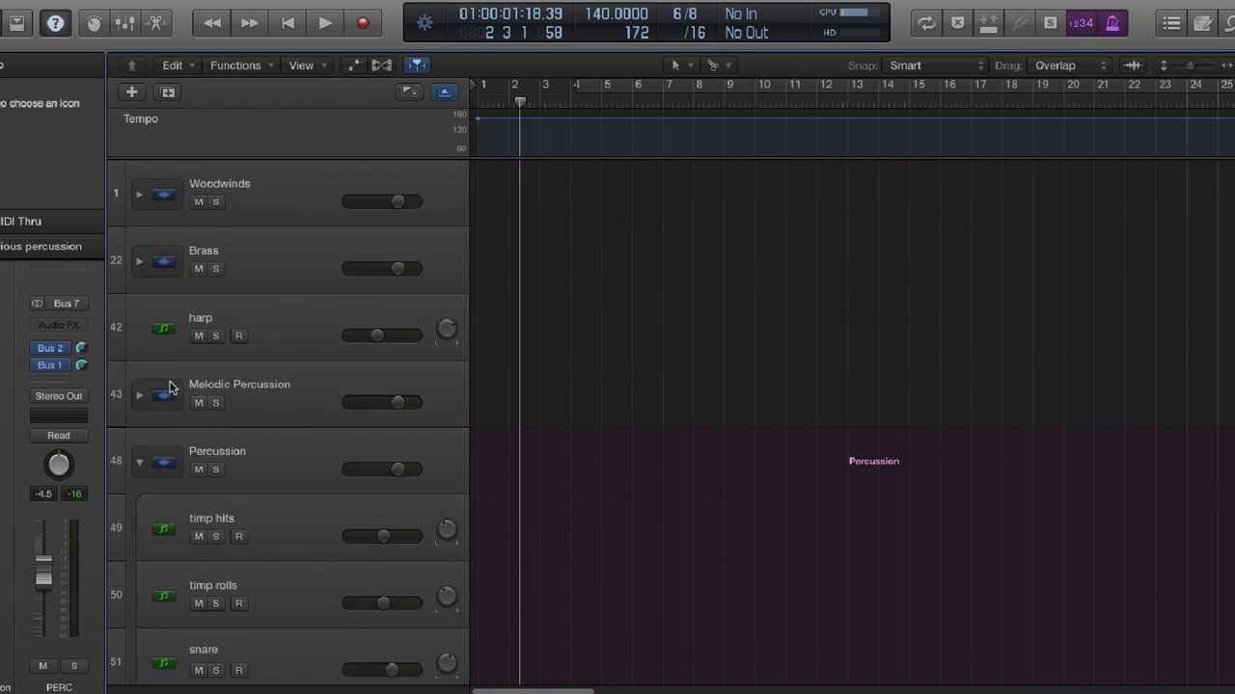
Step: Collapse Percussion, expand Strings, and scroll through the string tracks
click(139, 463)
scroll(145, 482, down, 2)
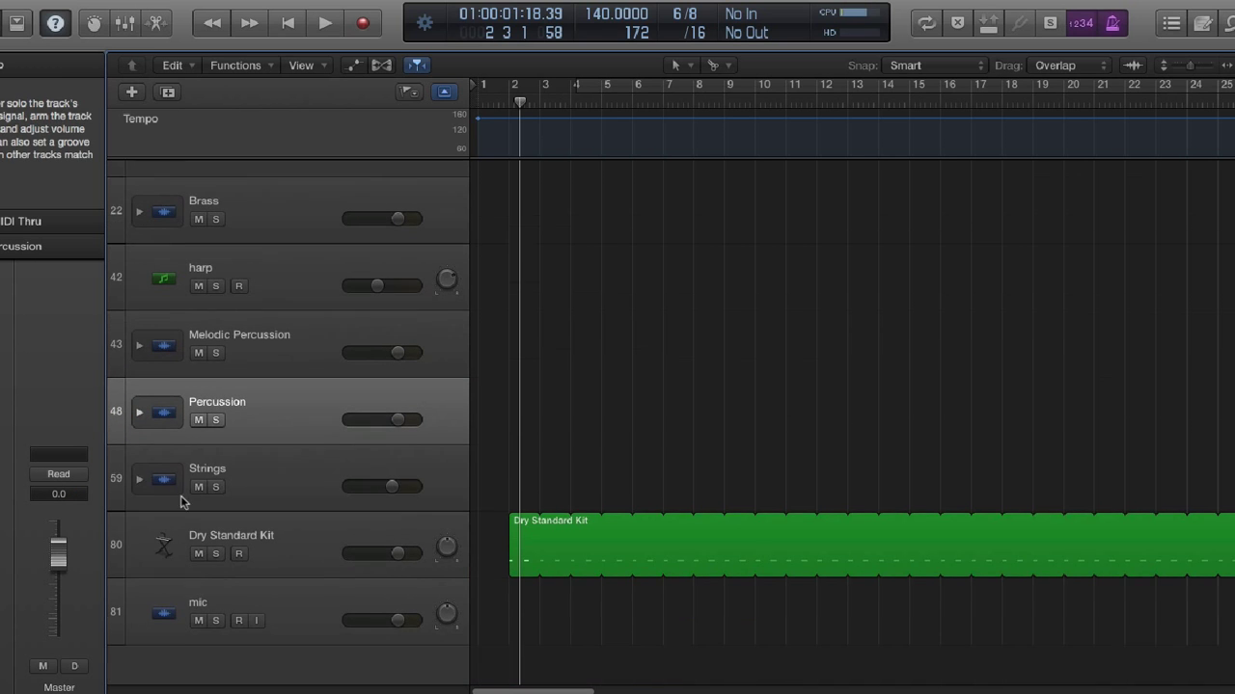
click(139, 476)
scroll(294, 447, down, 9)
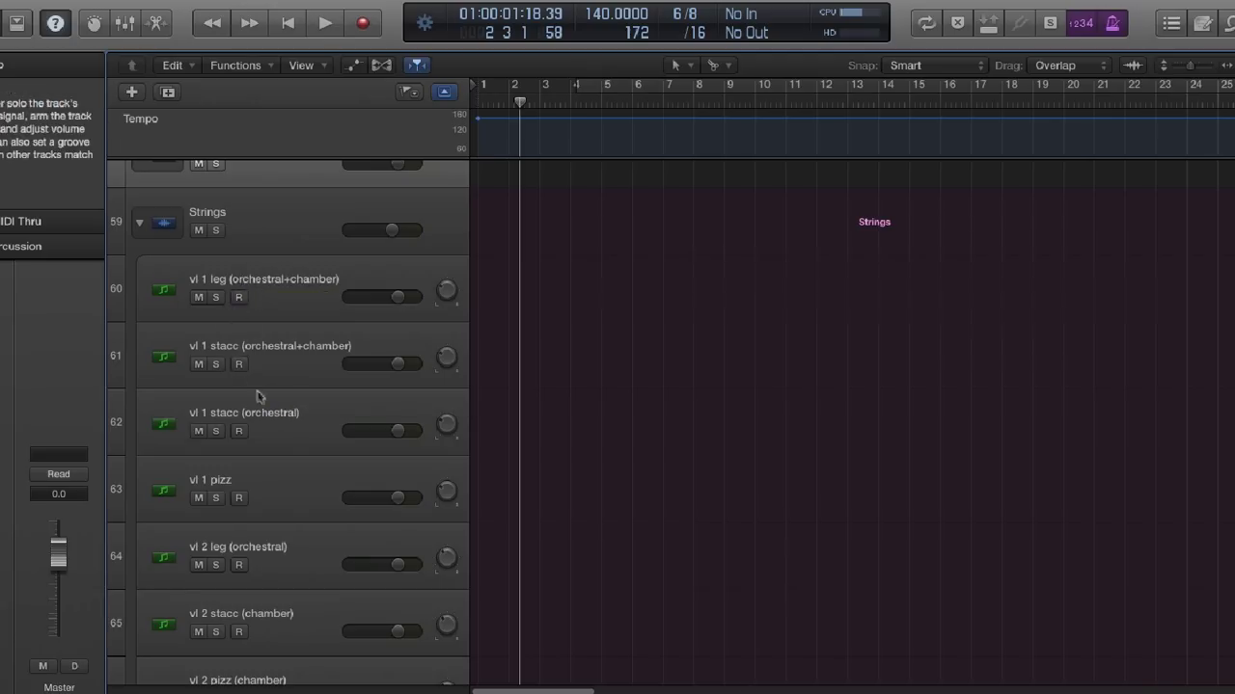
scroll(267, 403, down, 2)
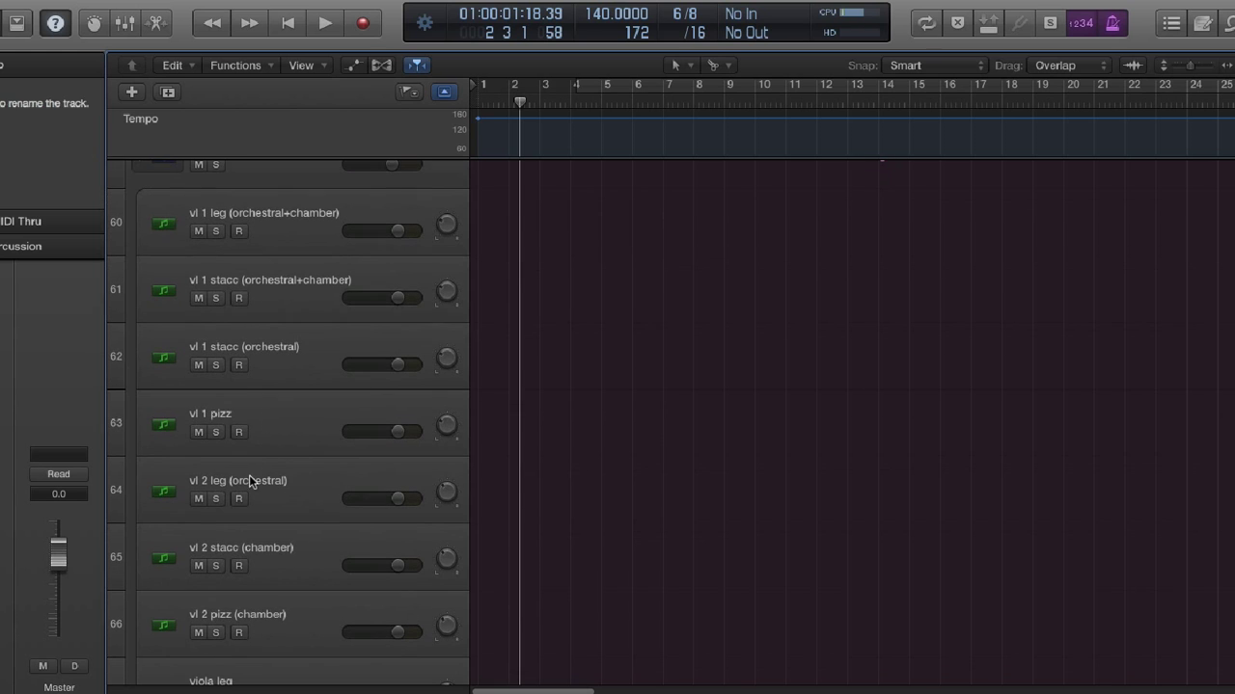
scroll(286, 494, down, 2)
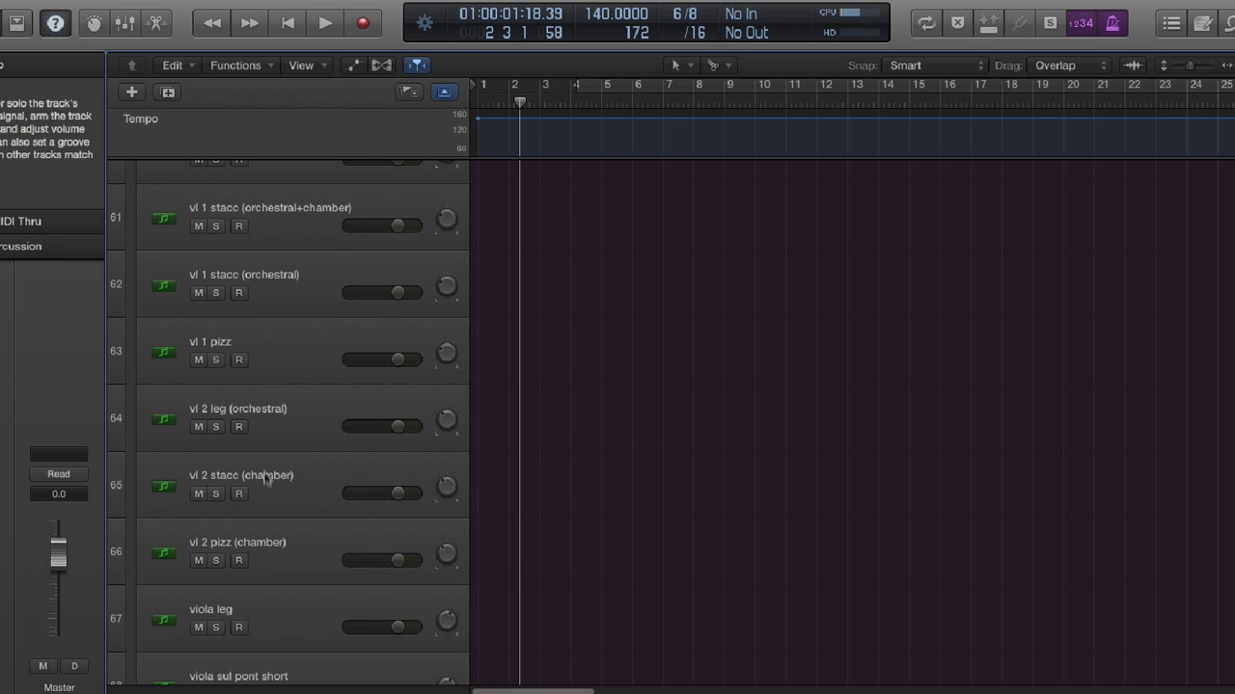
scroll(251, 449, up, 1)
scroll(269, 455, down, 1)
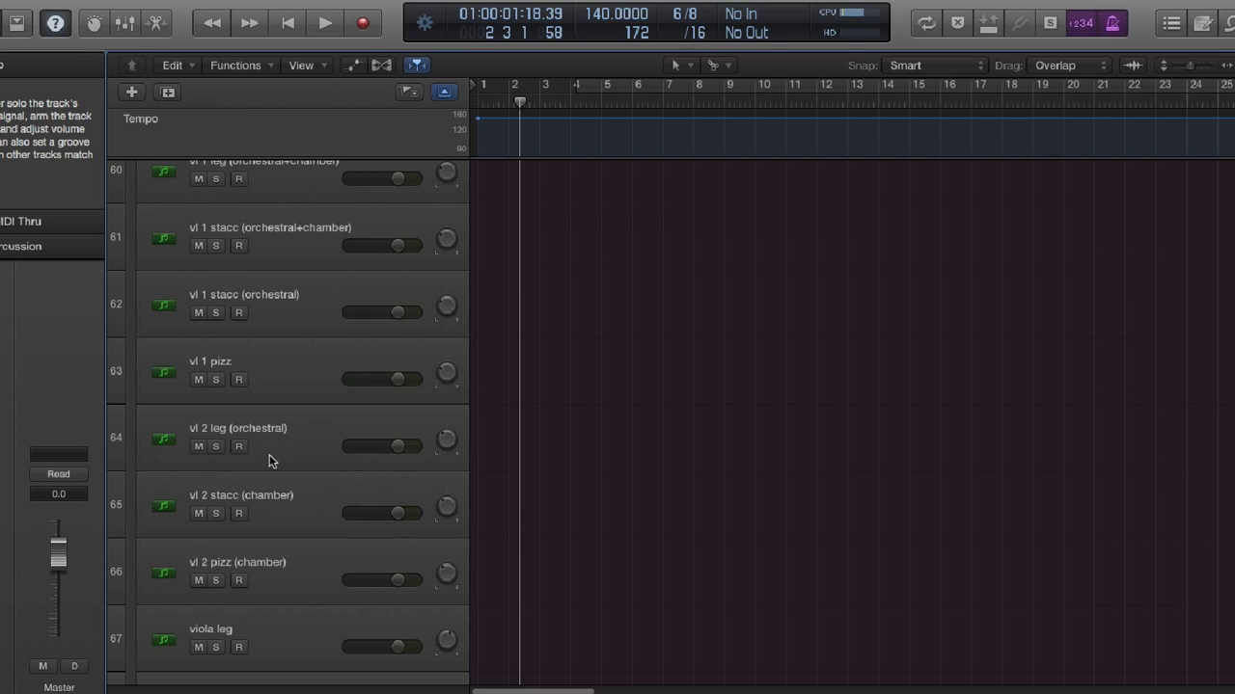
scroll(275, 443, up, 2)
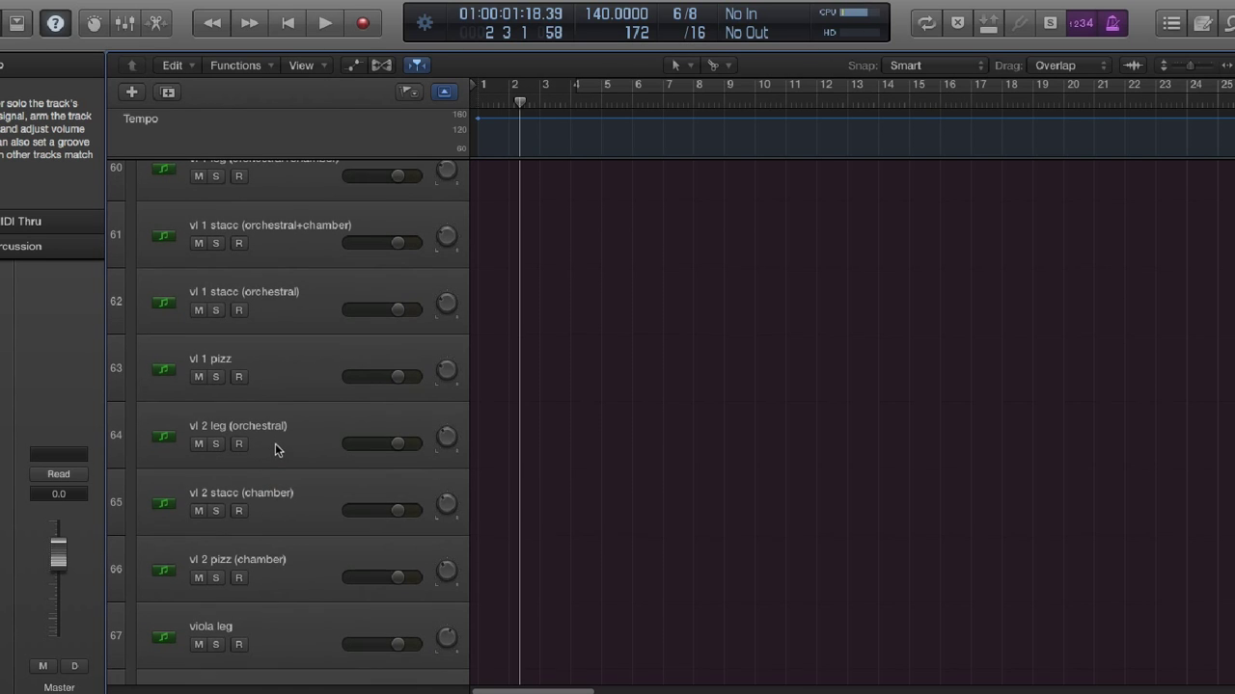
scroll(274, 445, up, 1)
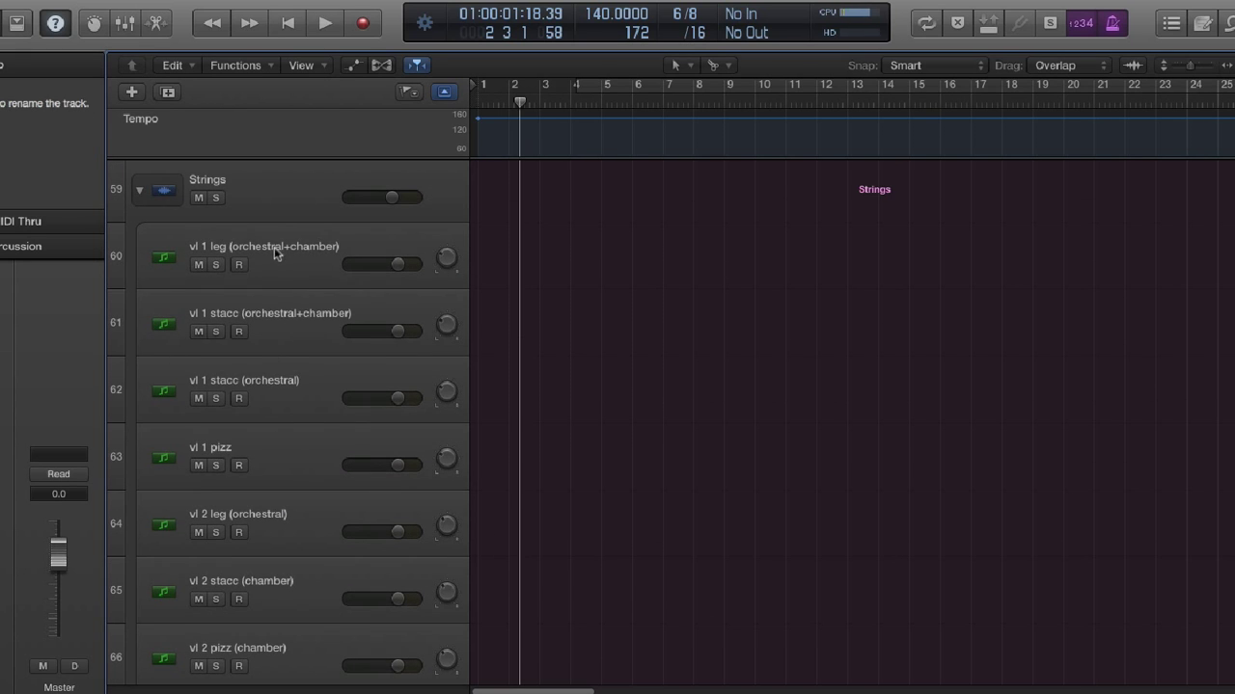
scroll(285, 380, down, 8)
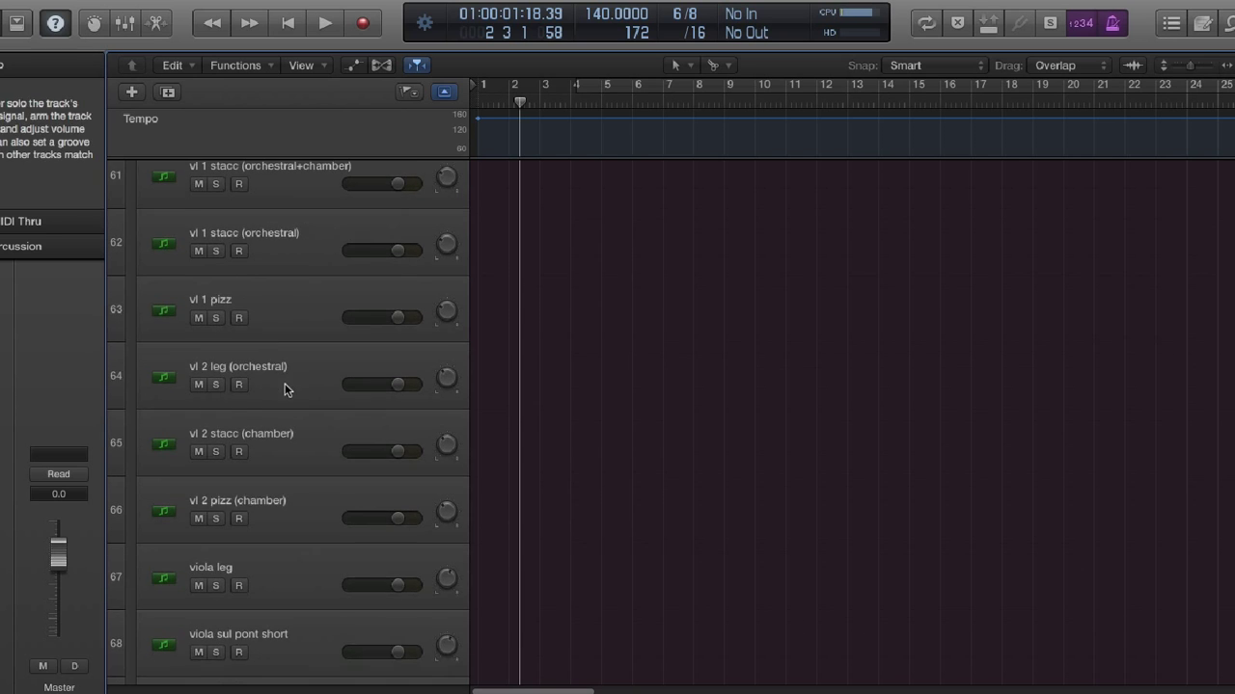
scroll(275, 391, down, 5)
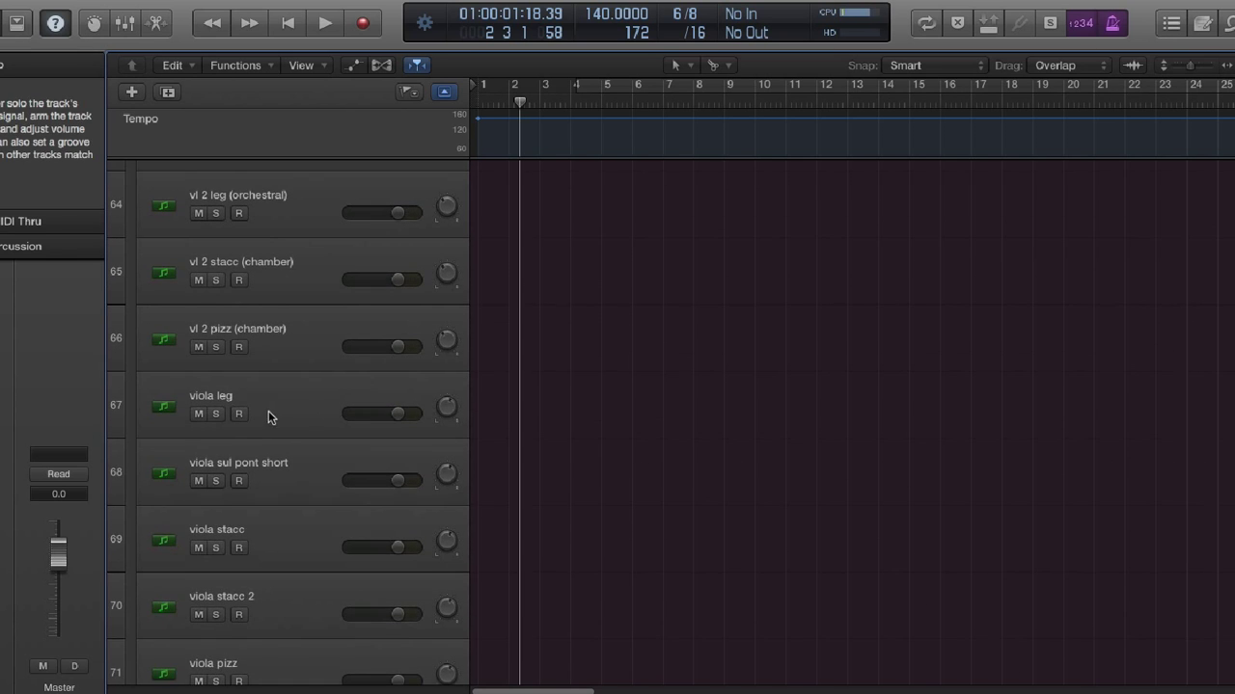
scroll(266, 406, down, 2)
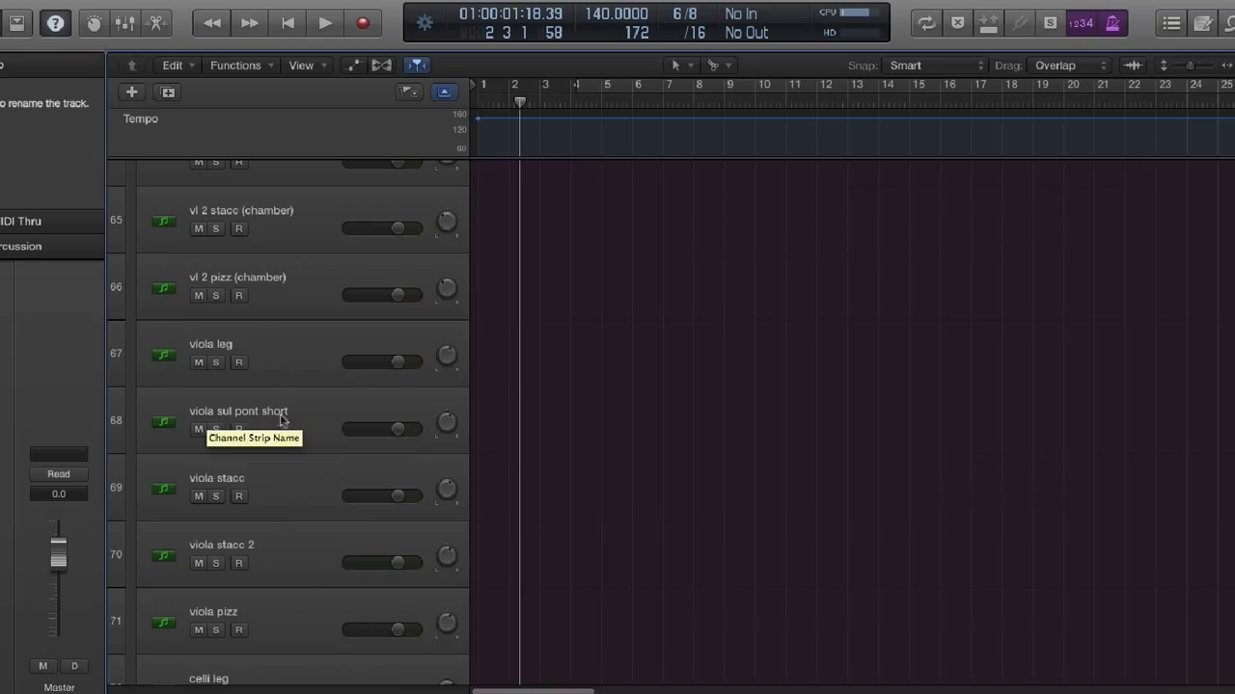
Step: Select viola sul pont short, disarm it, and scroll back through the strings
click(280, 410)
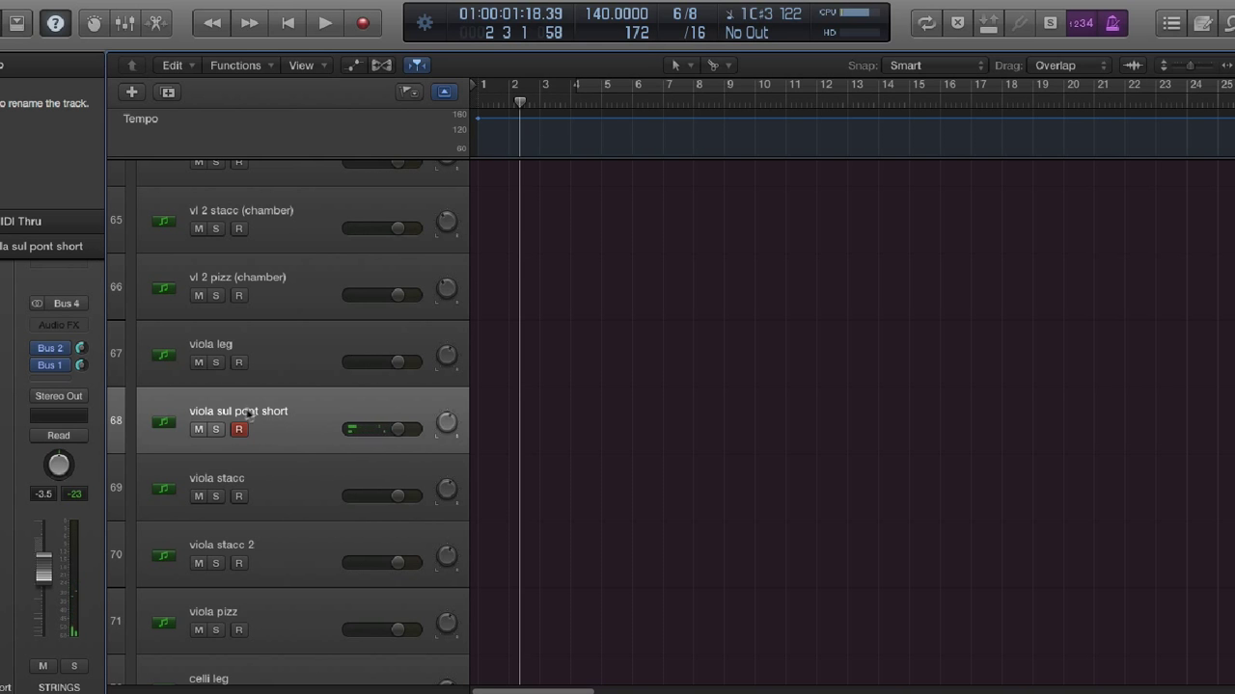
click(239, 428)
scroll(242, 427, down, 4)
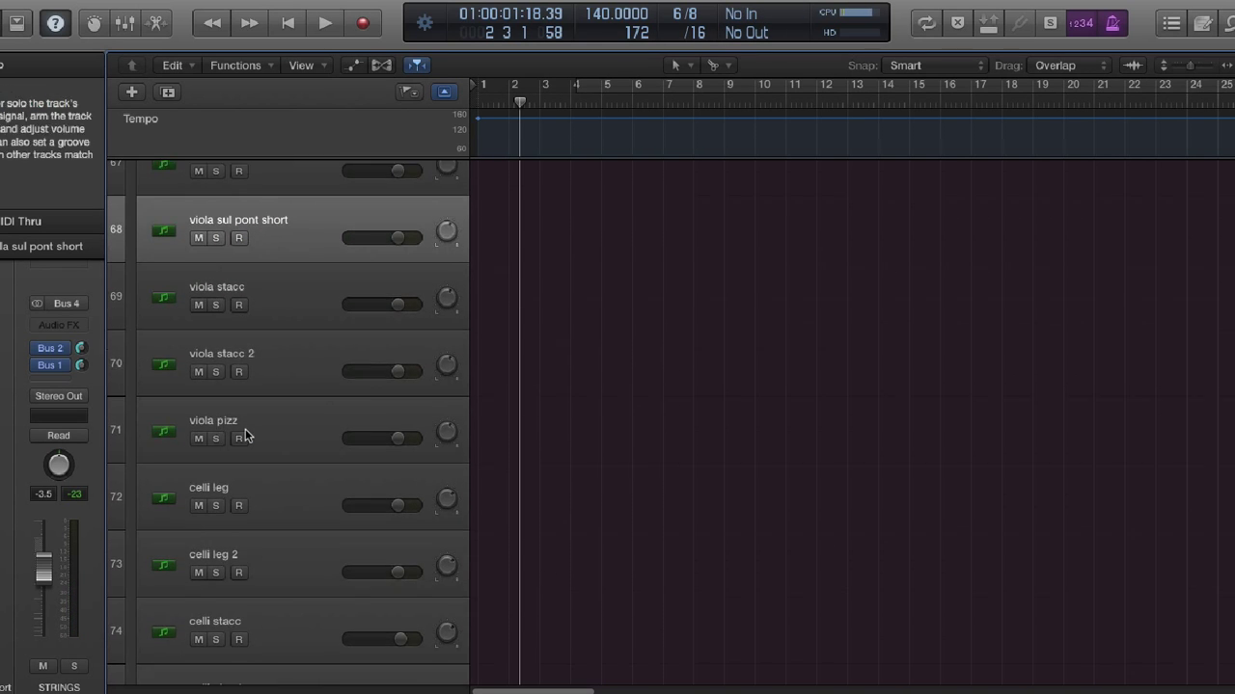
scroll(244, 434, down, 1)
scroll(287, 415, down, 10)
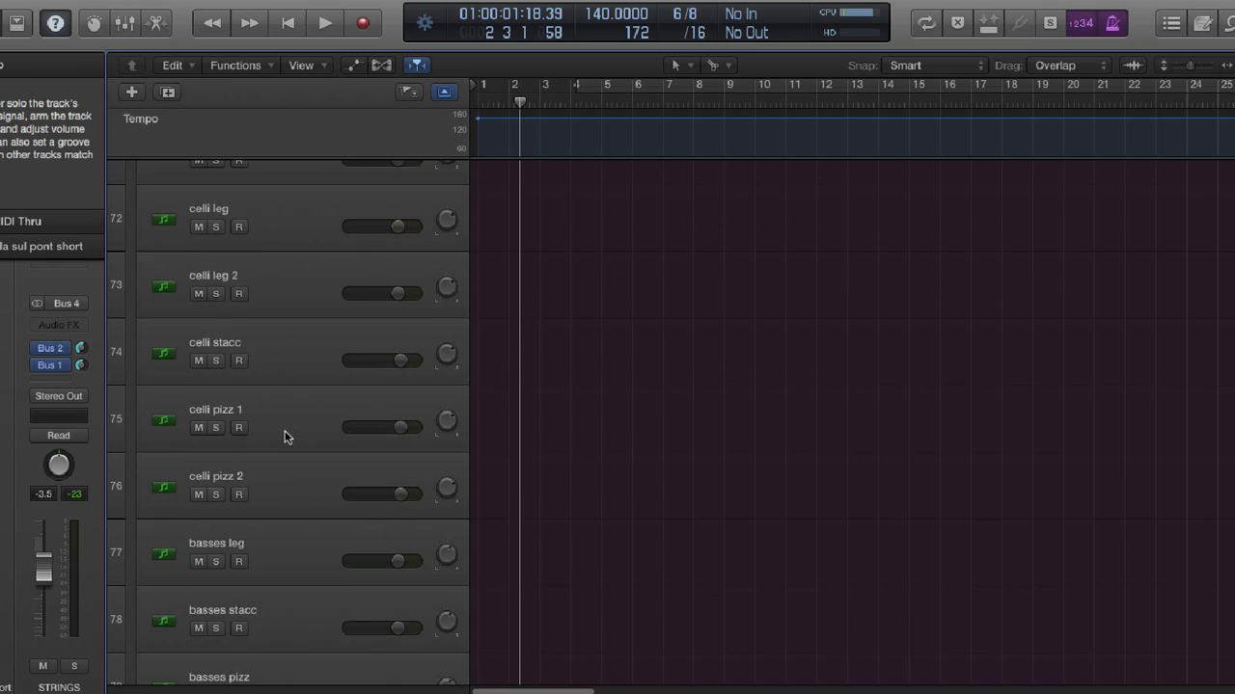
scroll(283, 429, down, 2)
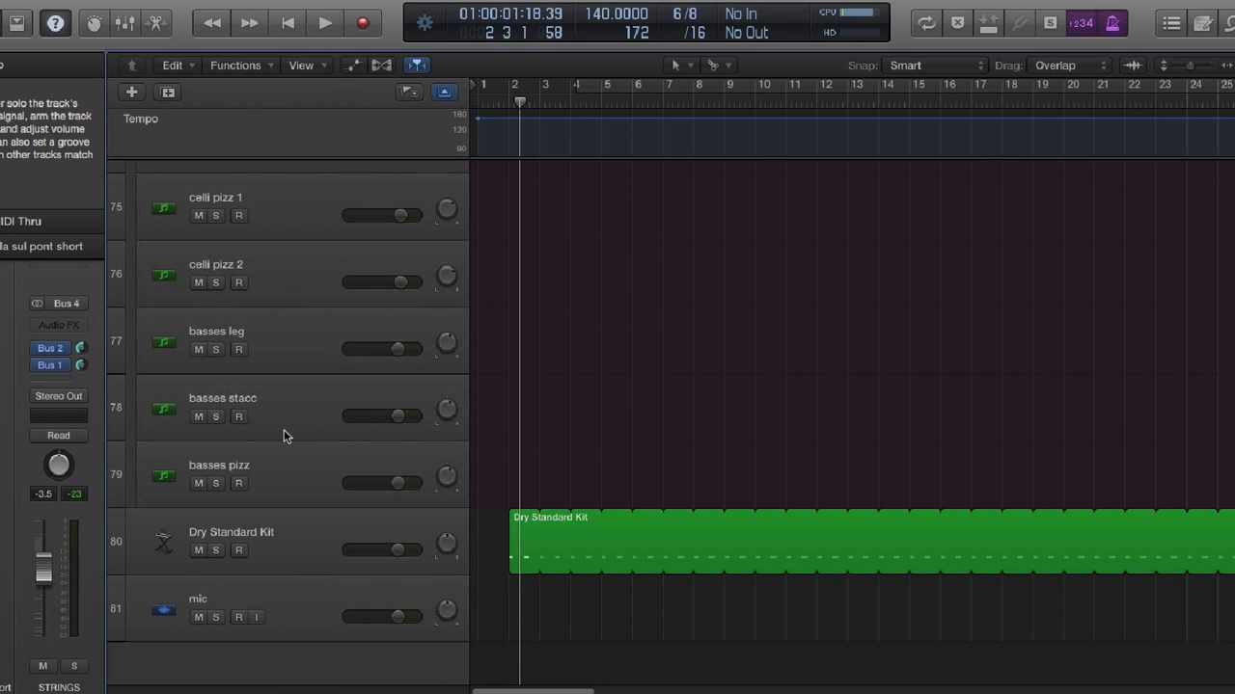
scroll(264, 386, up, 6)
scroll(263, 386, up, 15)
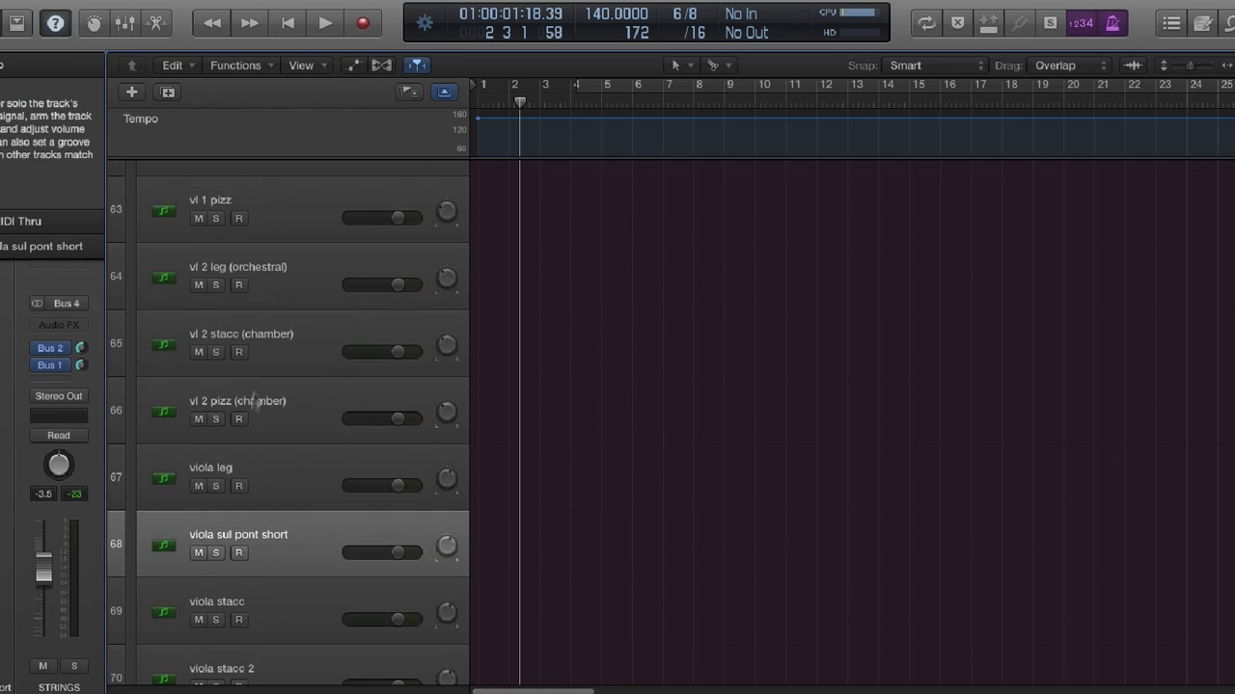
scroll(219, 410, up, 5)
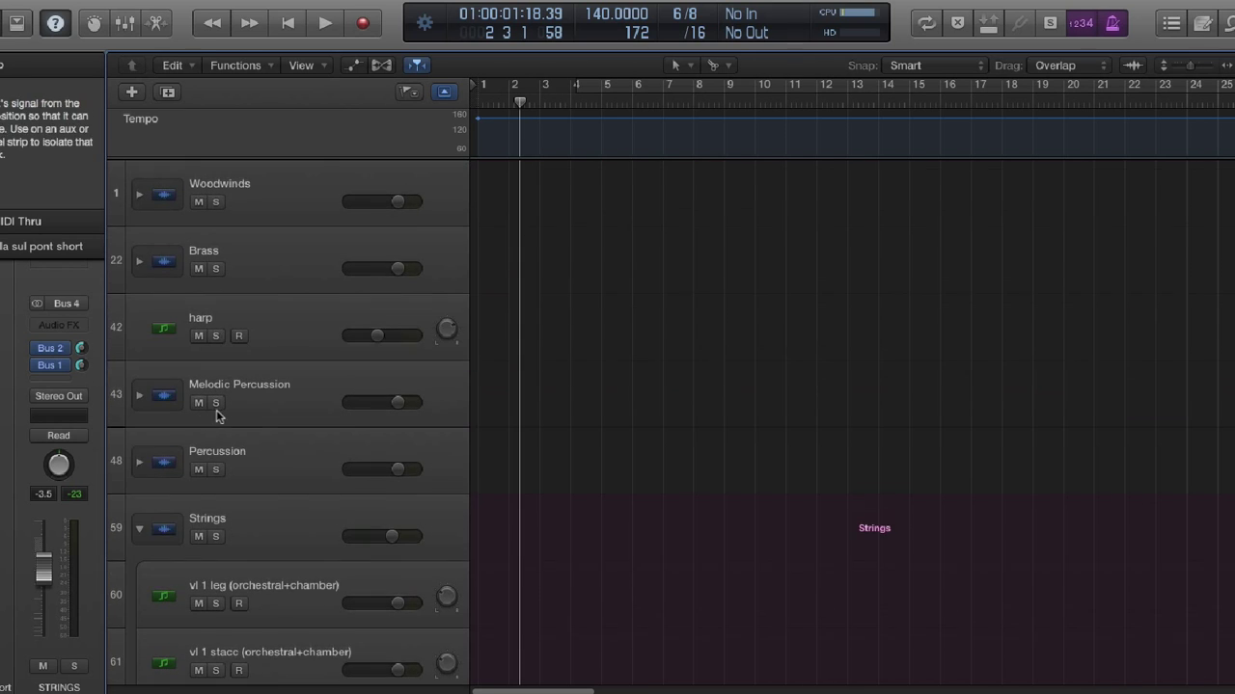
Step: Collapse Strings and preview the all-strips mixer with X, enlarging it, then close it
click(140, 528)
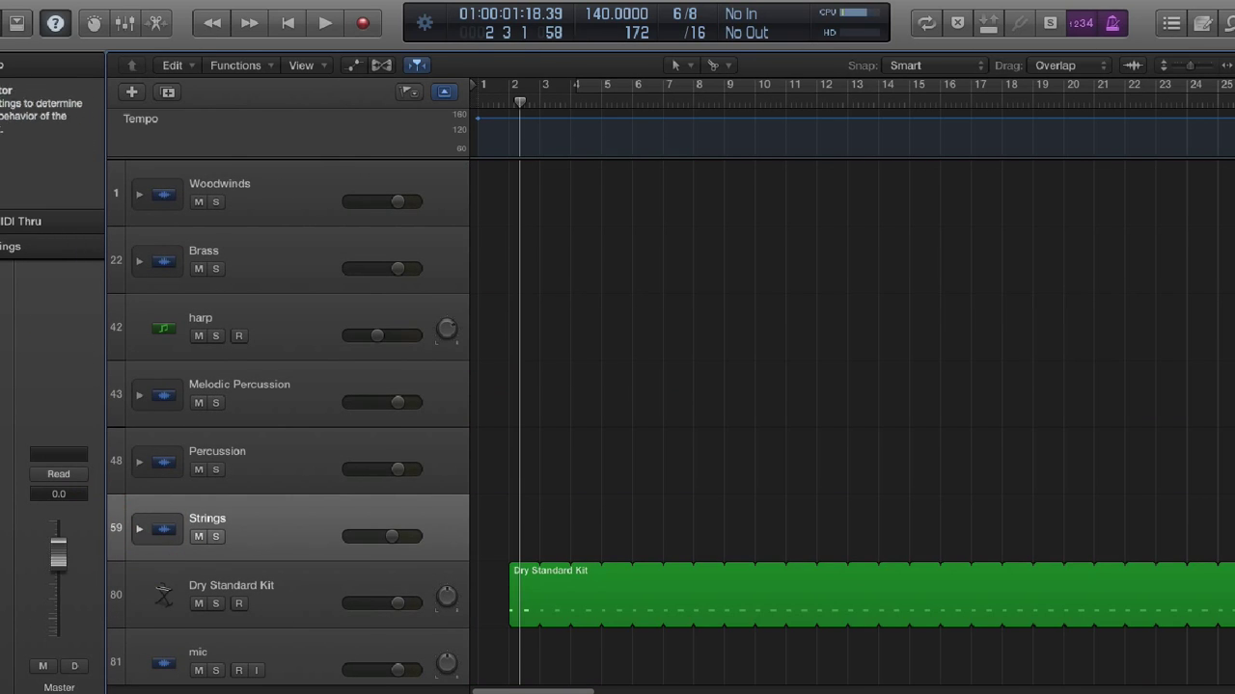
key(x)
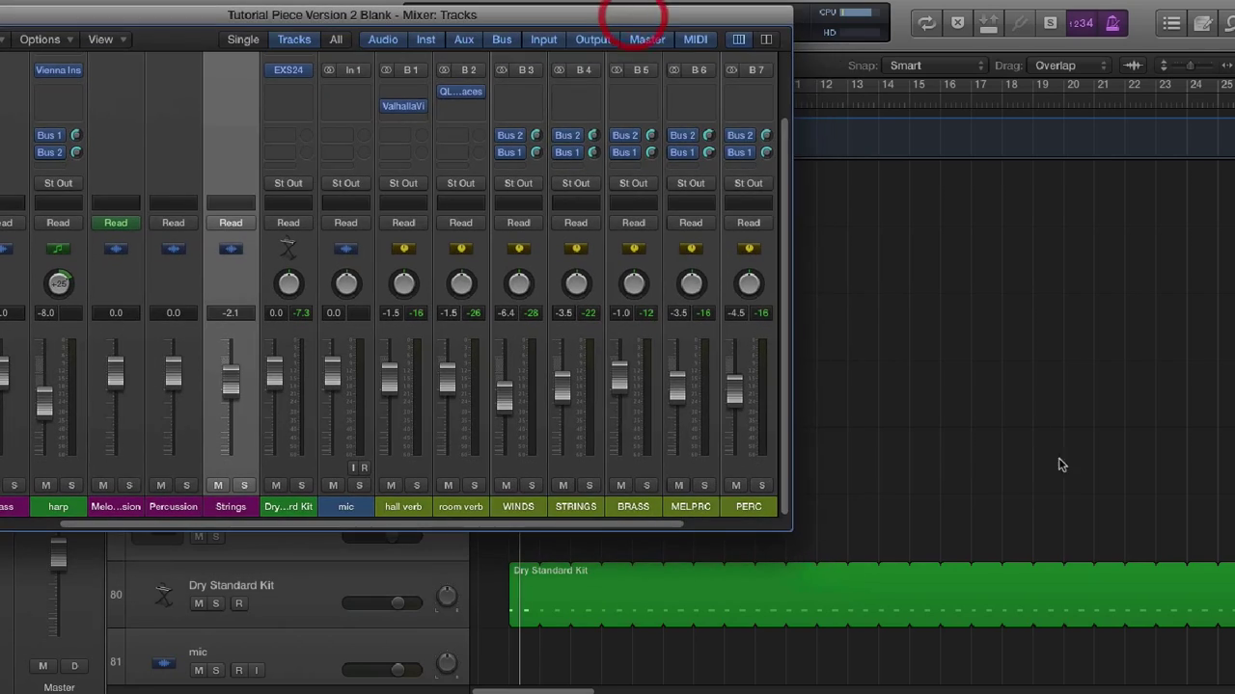
drag(788, 531, 1127, 639)
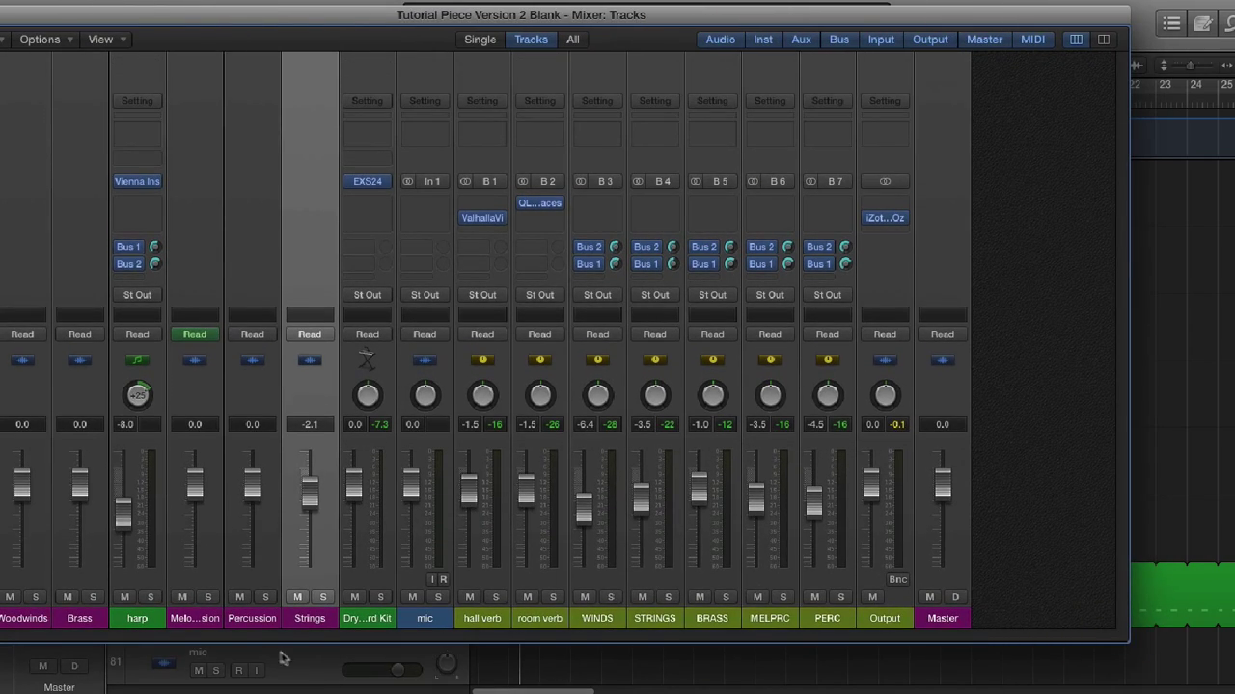
key(x)
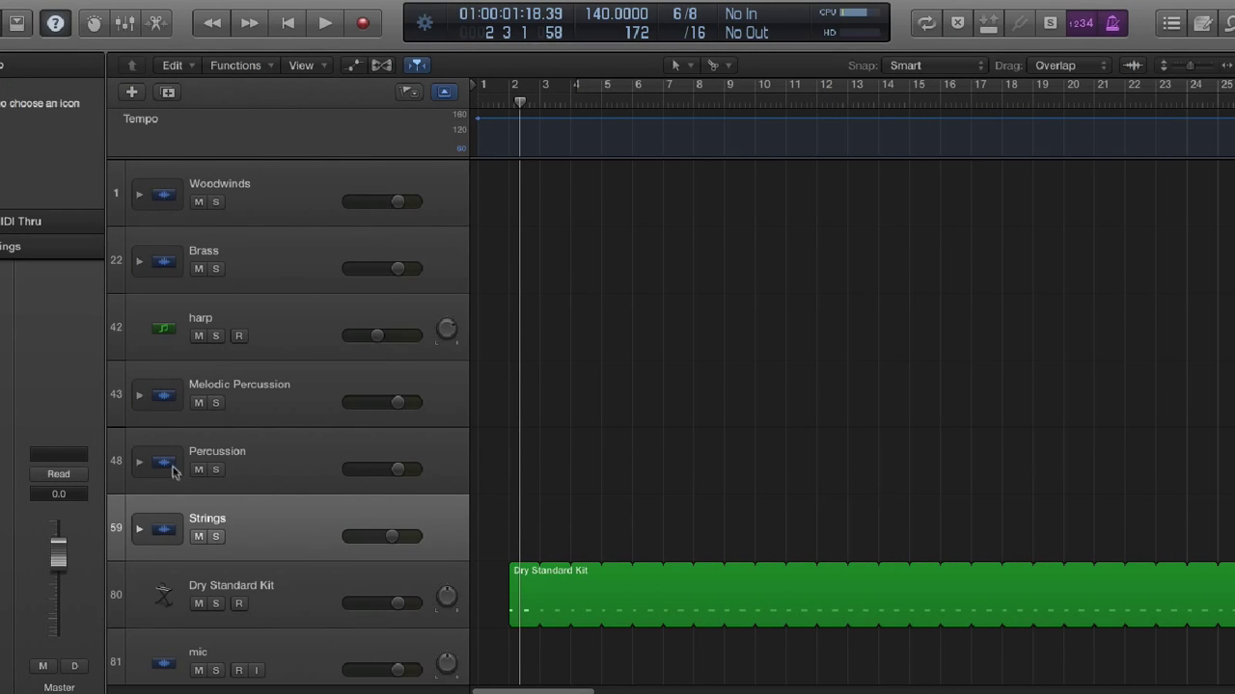
scroll(210, 494, down, 2)
scroll(214, 477, up, 2)
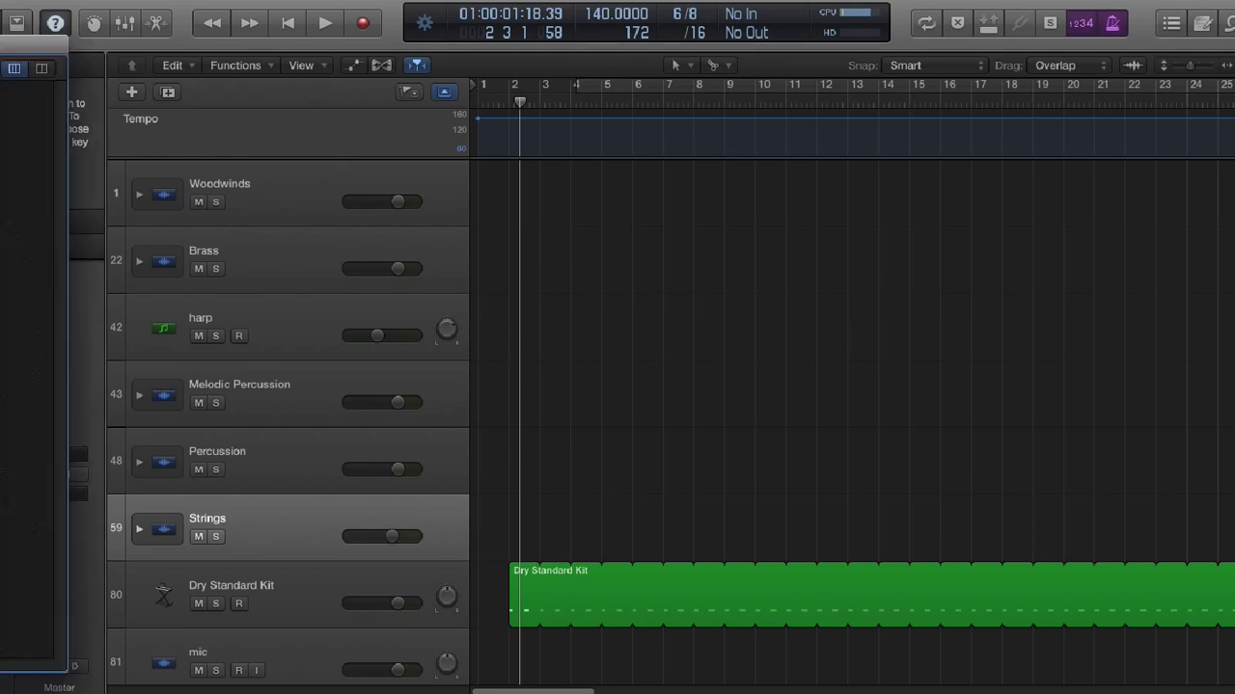
key(x)
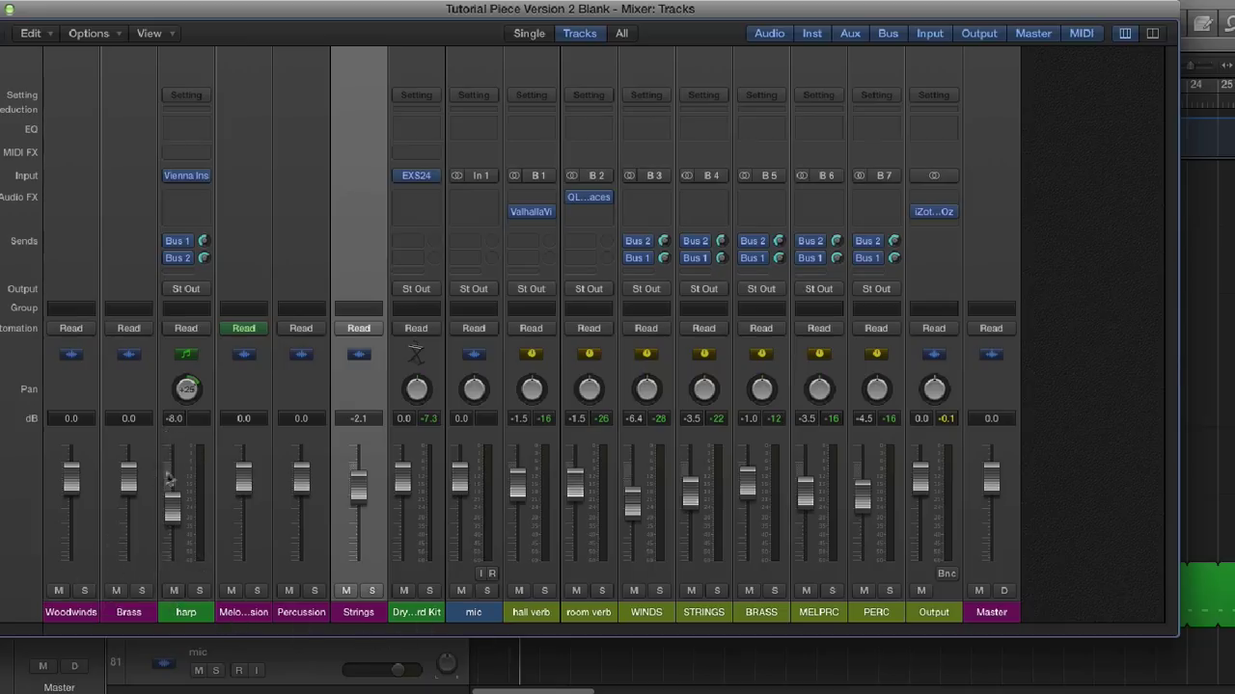
key(x)
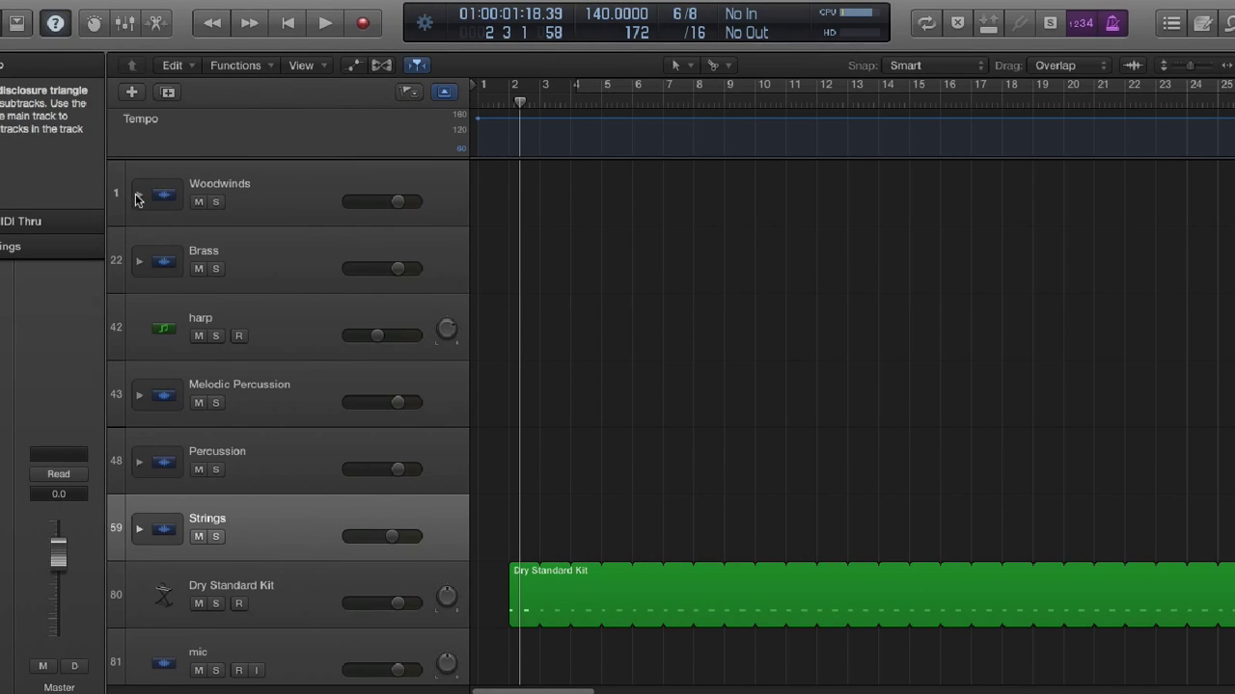
Step: Expand the Woodwinds, Brass, Melodic Percussion, Percussion and Strings stacks, then open the Mixer window
click(139, 193)
scroll(184, 348, down, 20)
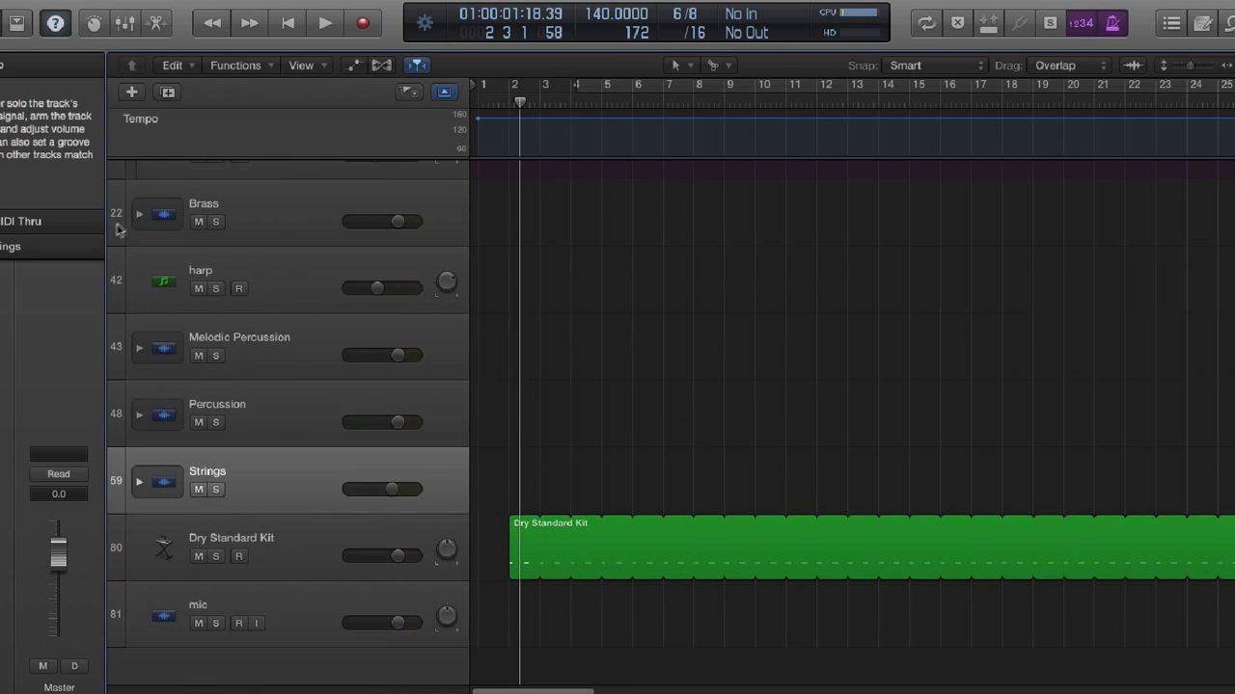
click(139, 223)
scroll(166, 380, down, 5)
scroll(168, 376, down, 10)
click(141, 373)
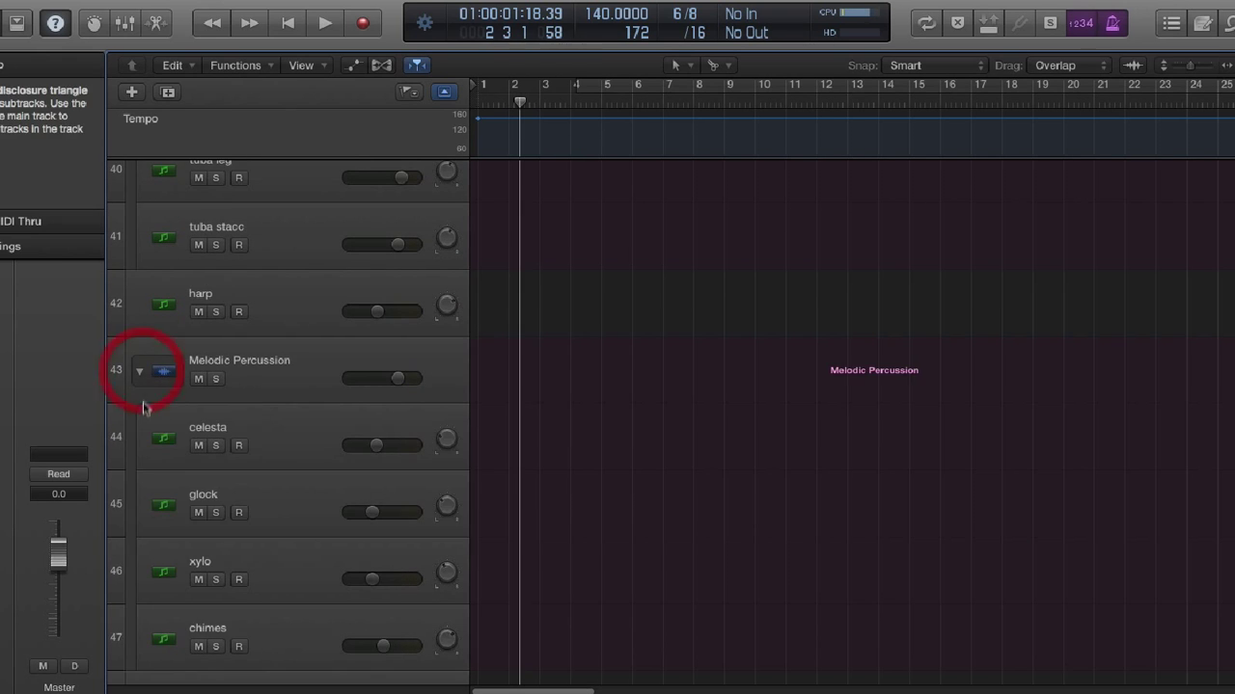
scroll(144, 403, down, 6)
click(138, 407)
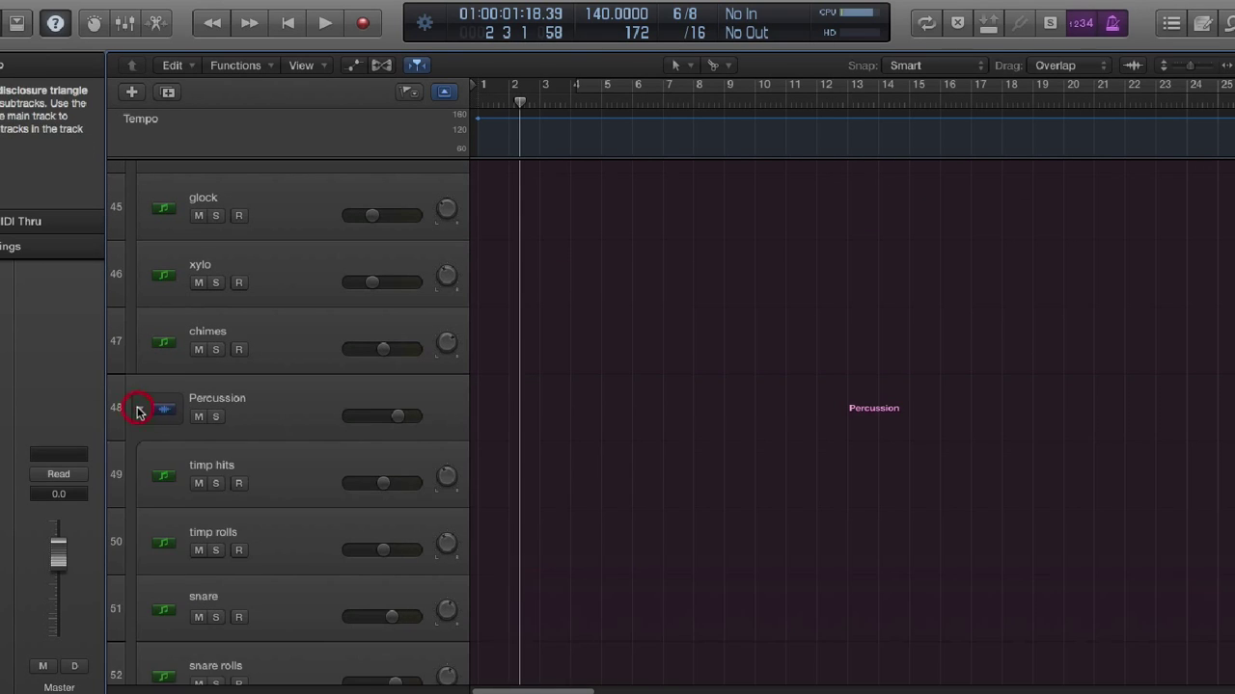
scroll(164, 450, down, 7)
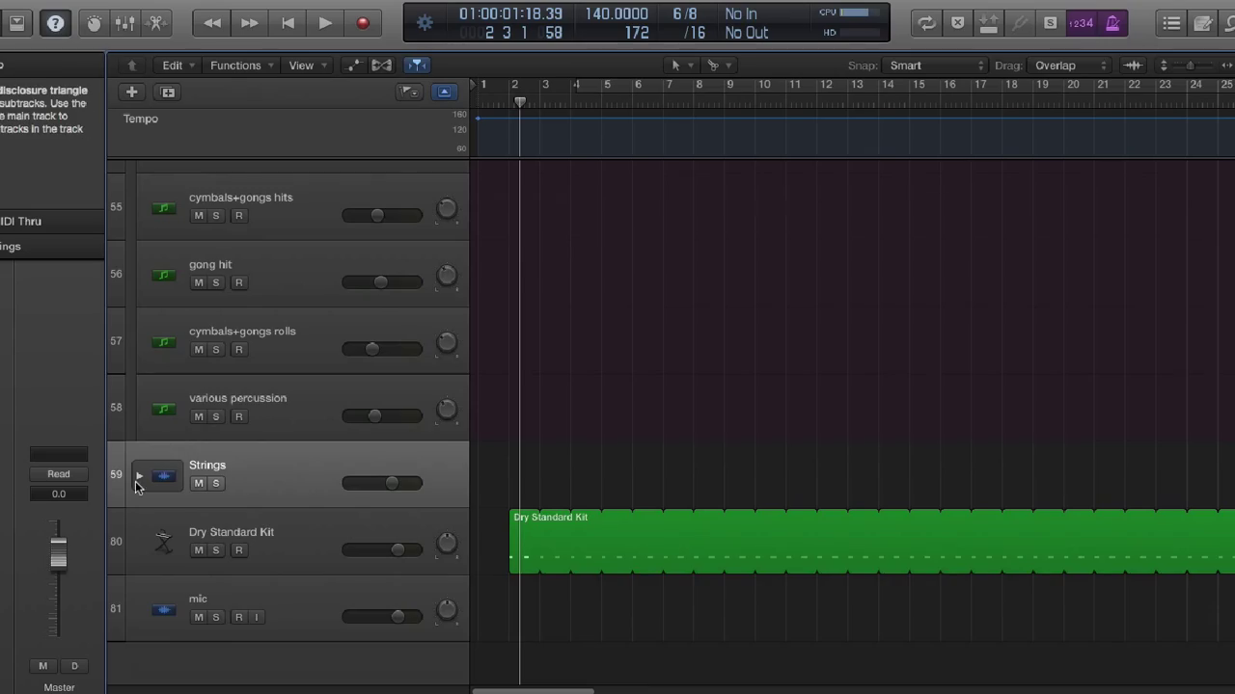
click(139, 477)
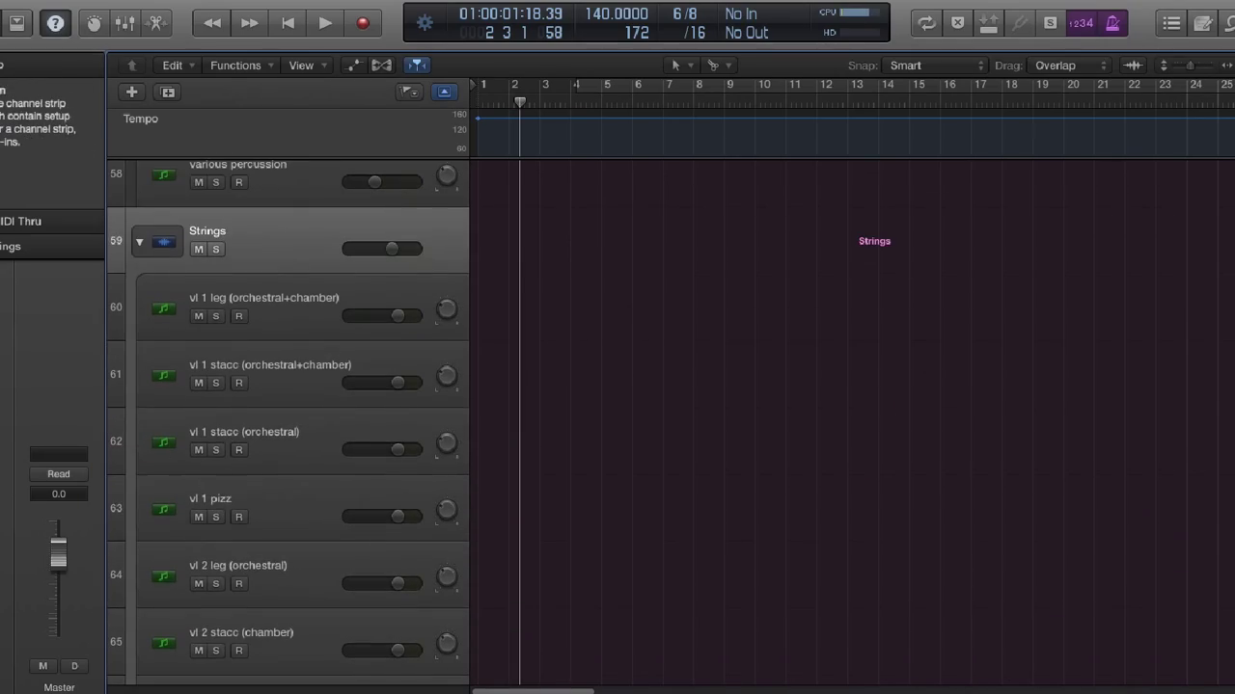
key(super+2)
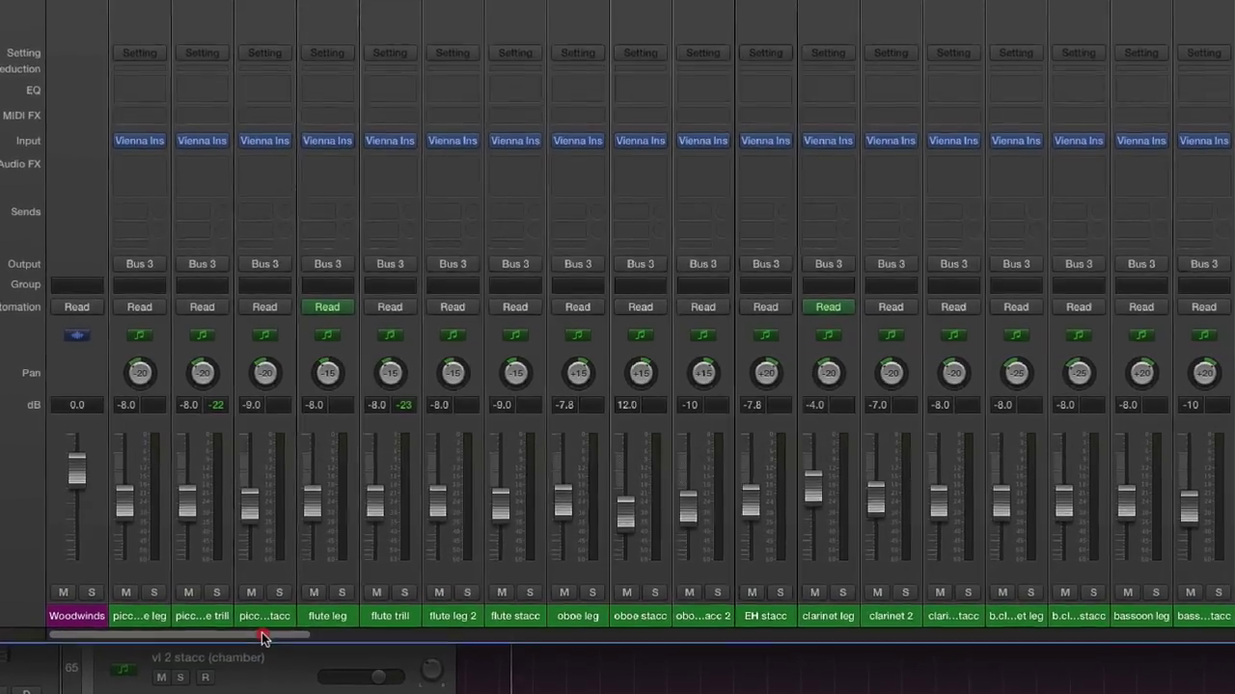
click(260, 636)
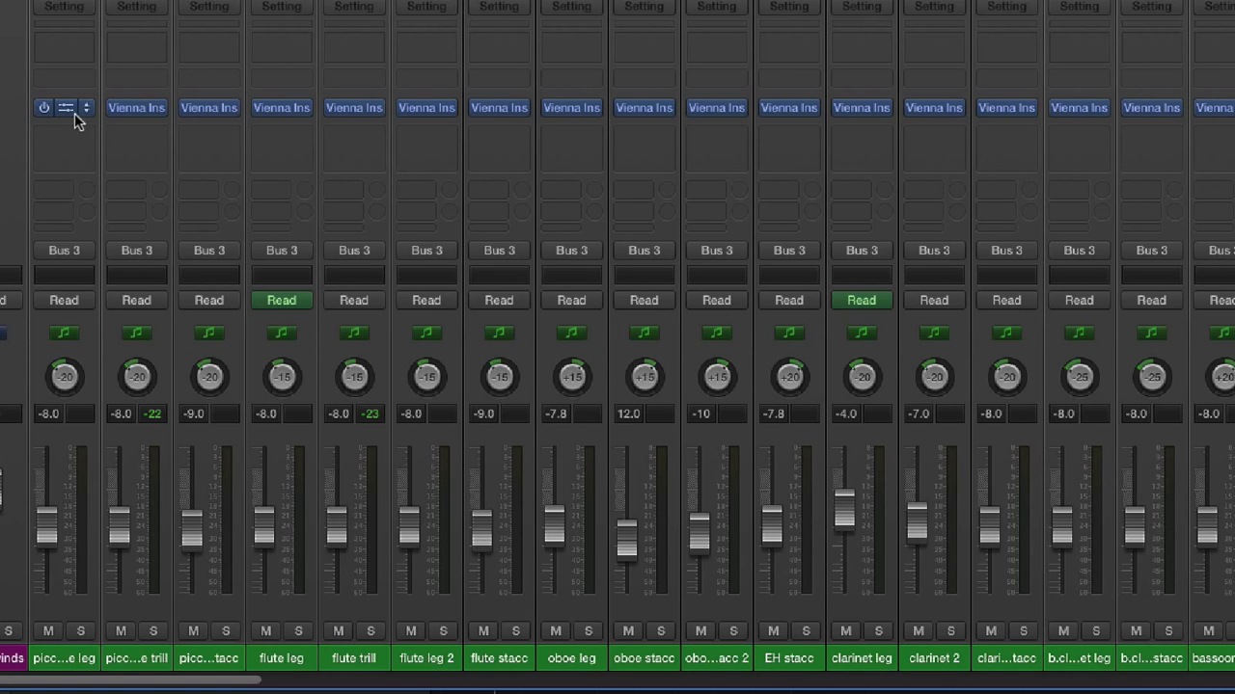
mouse_move(155, 117)
drag(123, 684, 71, 671)
drag(193, 683, 138, 640)
drag(240, 685, 434, 673)
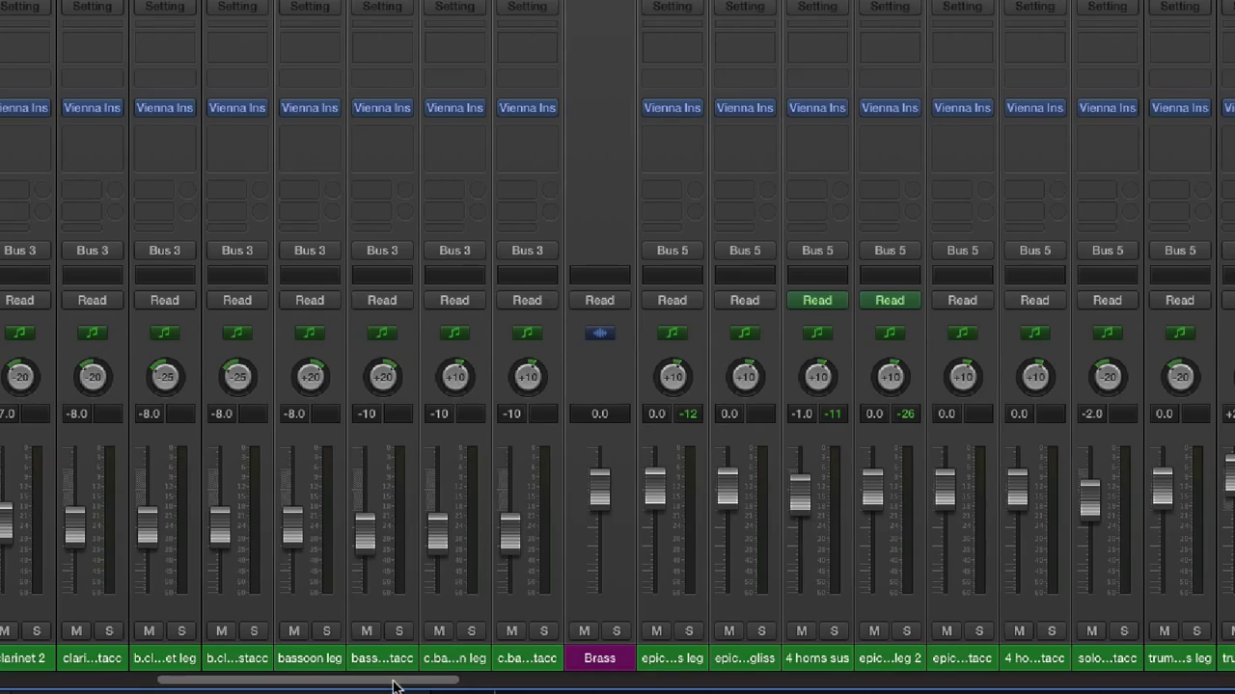
drag(397, 686, 533, 681)
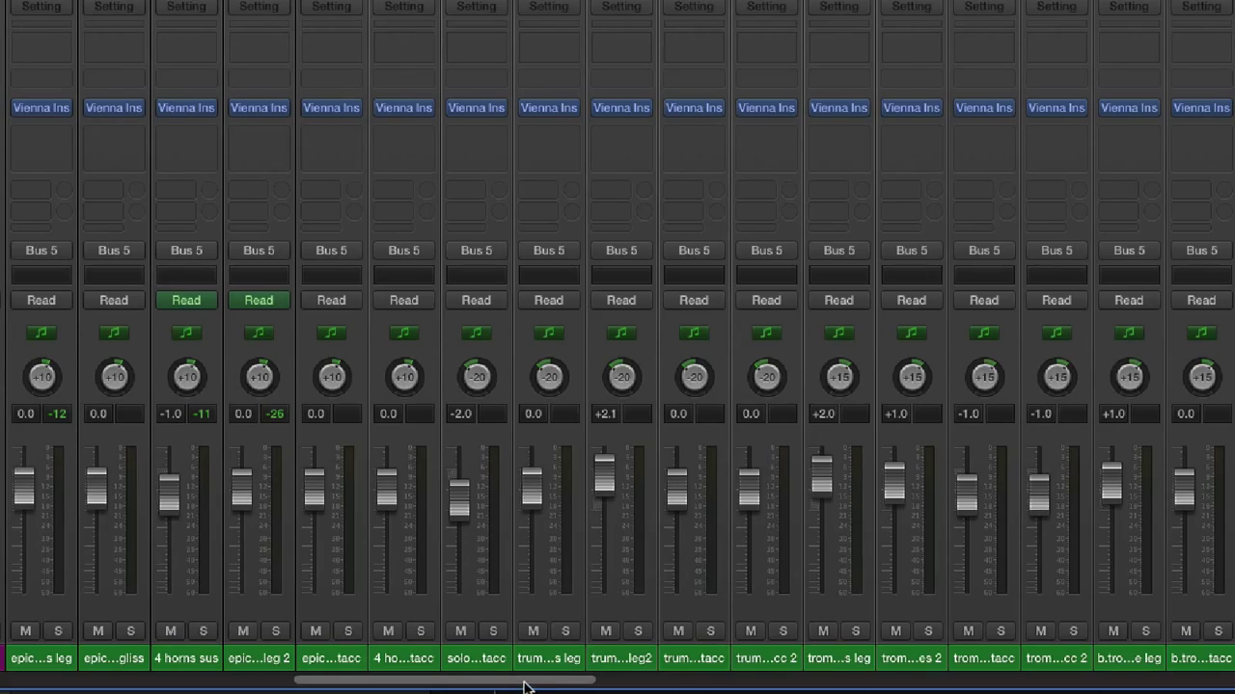
drag(523, 686, 689, 675)
scroll(540, 665, right, 5)
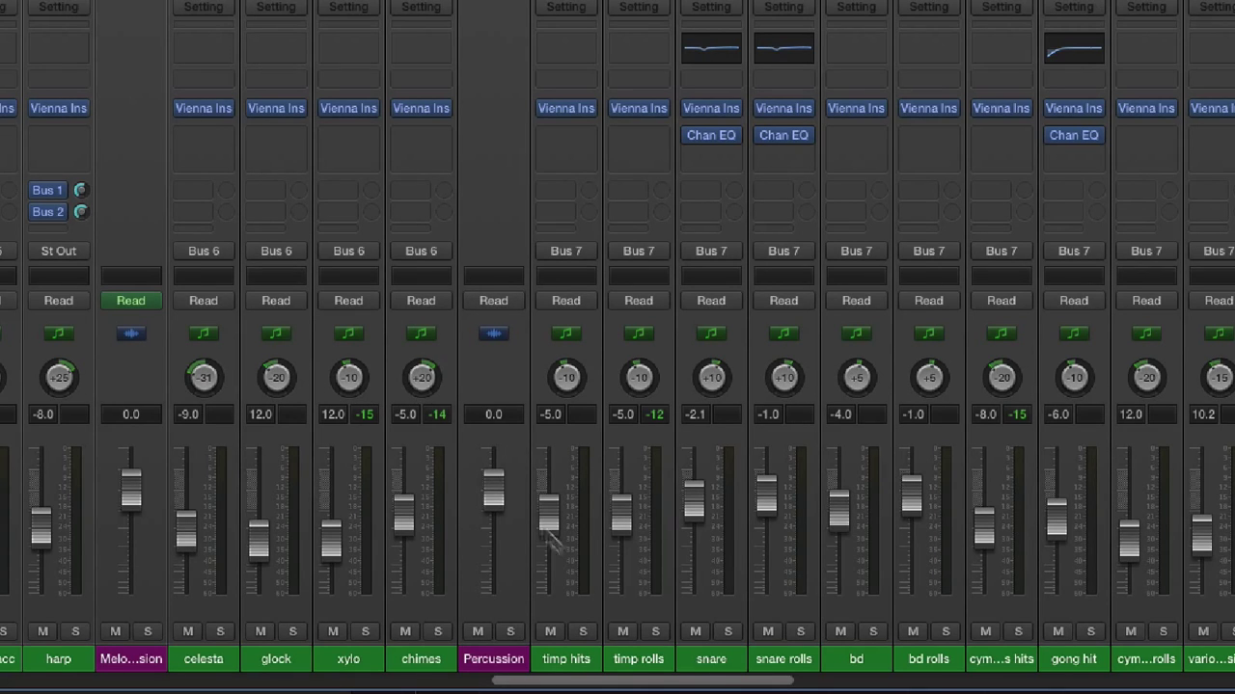
drag(606, 685, 704, 673)
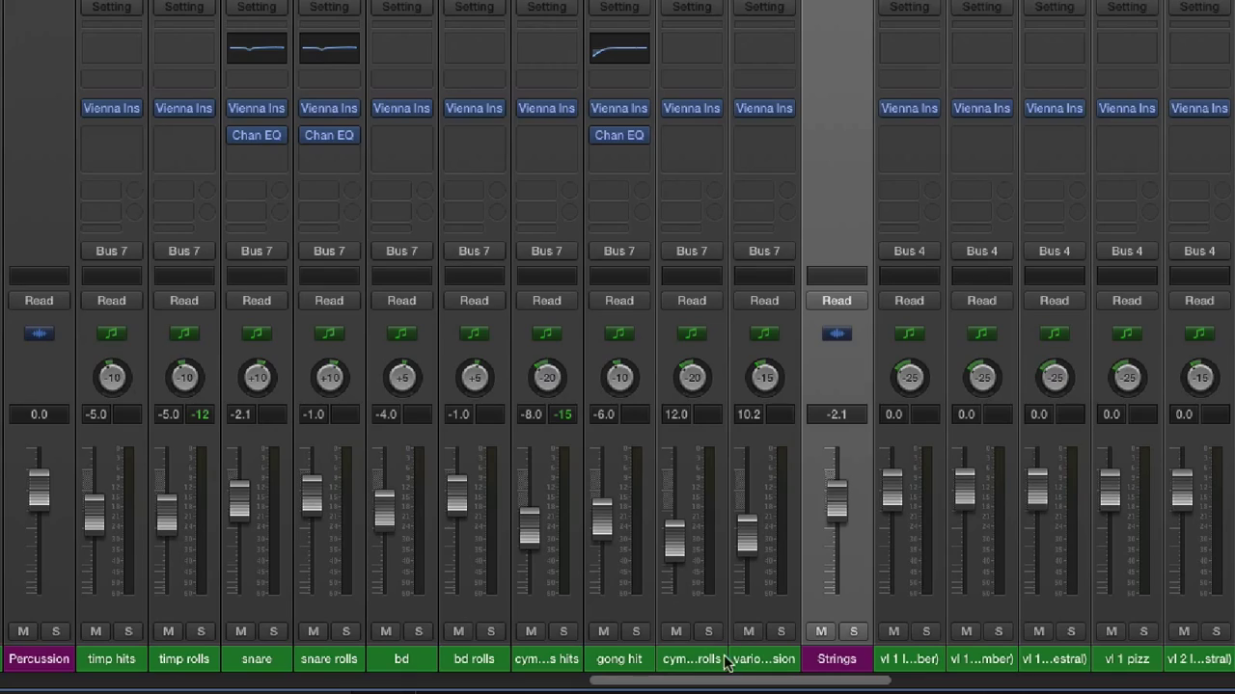
drag(721, 685, 909, 680)
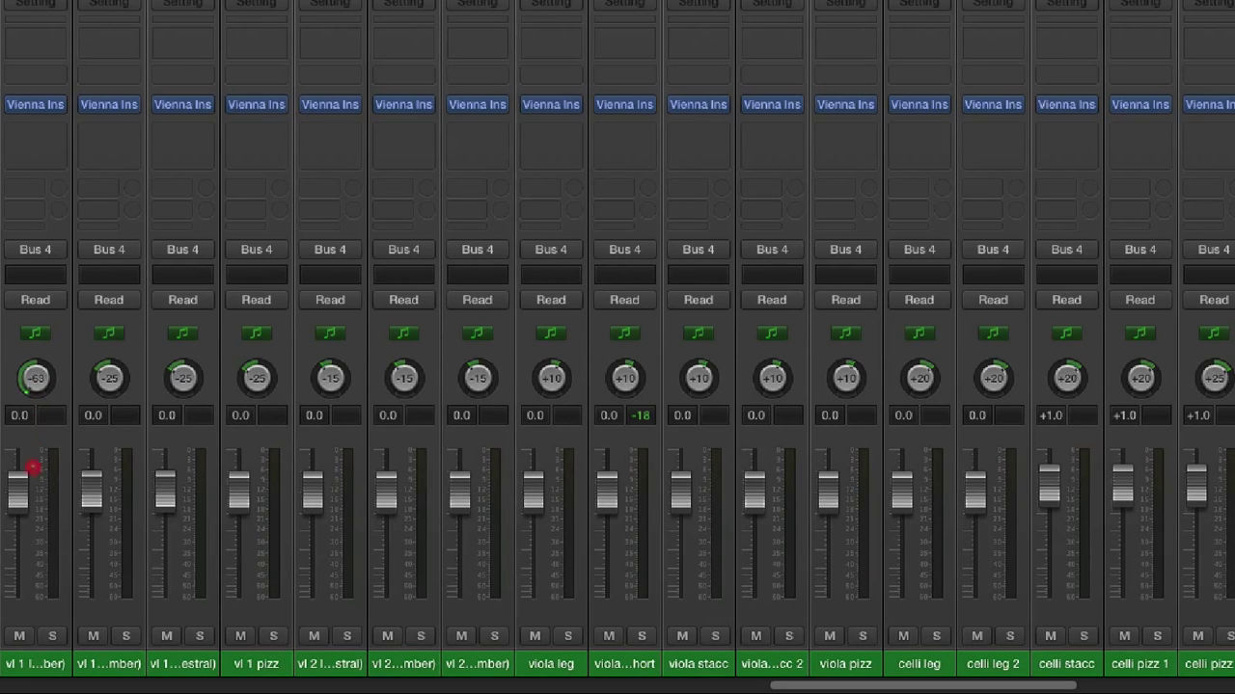
drag(58, 443, 41, 414)
drag(40, 413, 78, 405)
drag(792, 687, 946, 683)
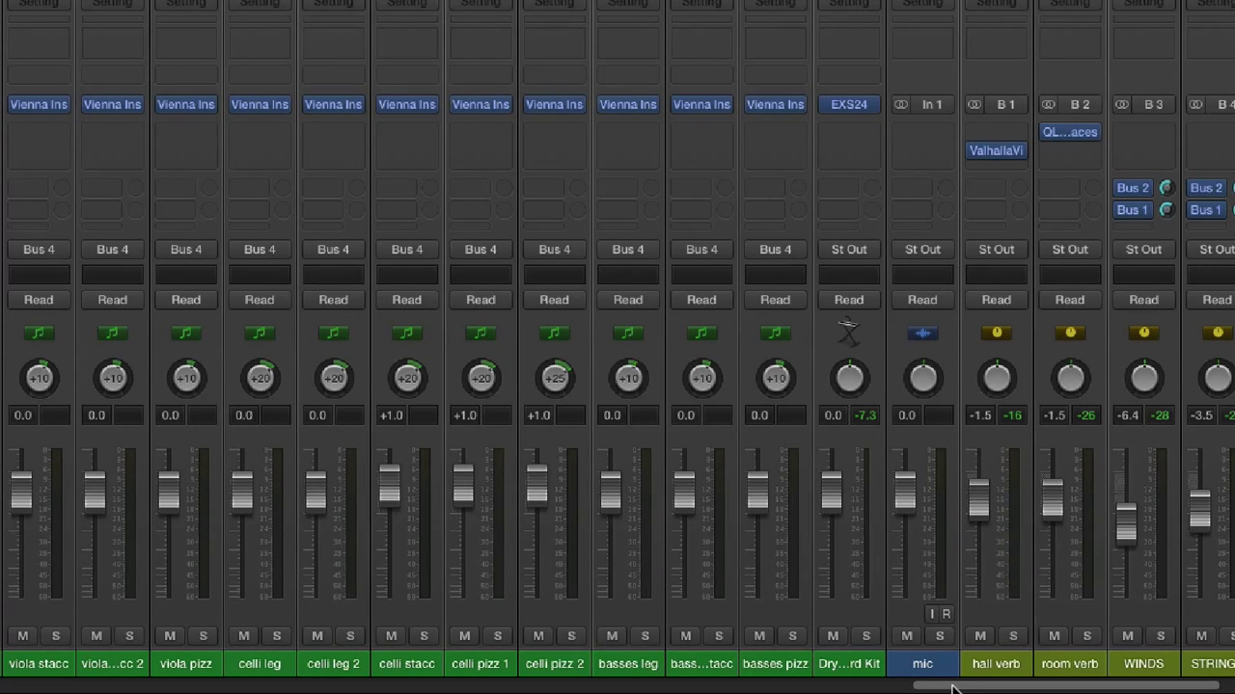
drag(953, 687, 1074, 683)
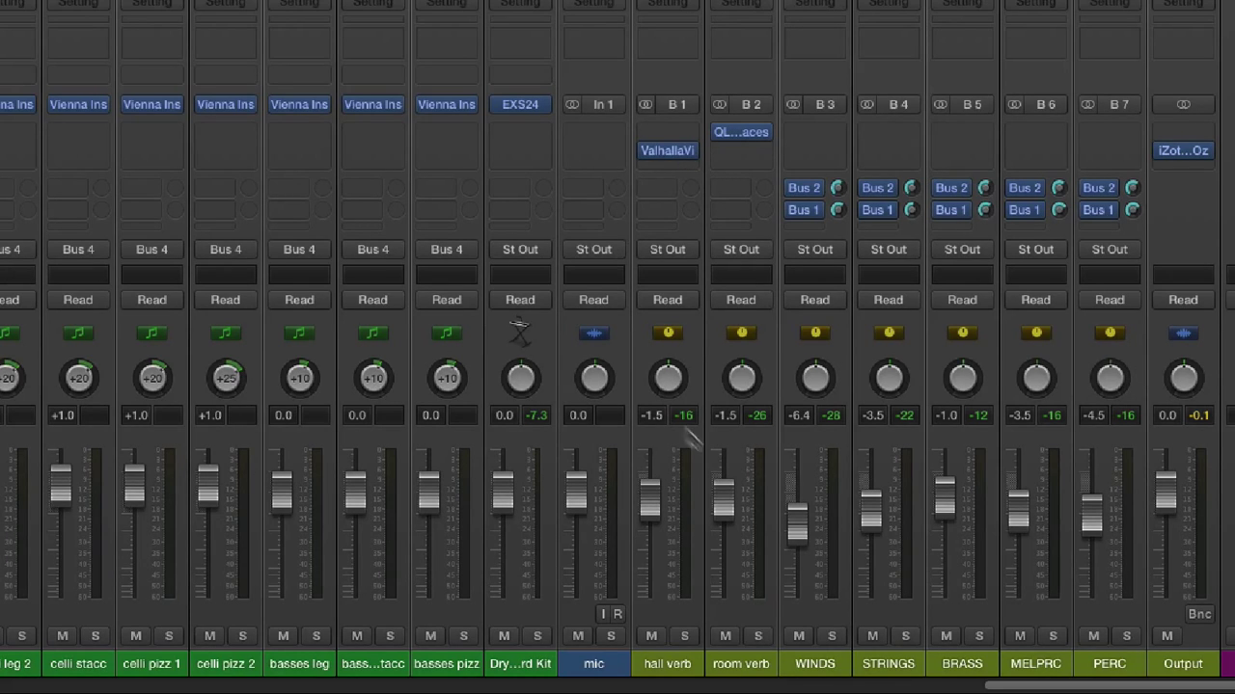
mouse_move(1109, 687)
mouse_down()
mouse_move(733, 687)
mouse_move(1121, 687)
mouse_up()
mouse_move(761, 138)
click(741, 133)
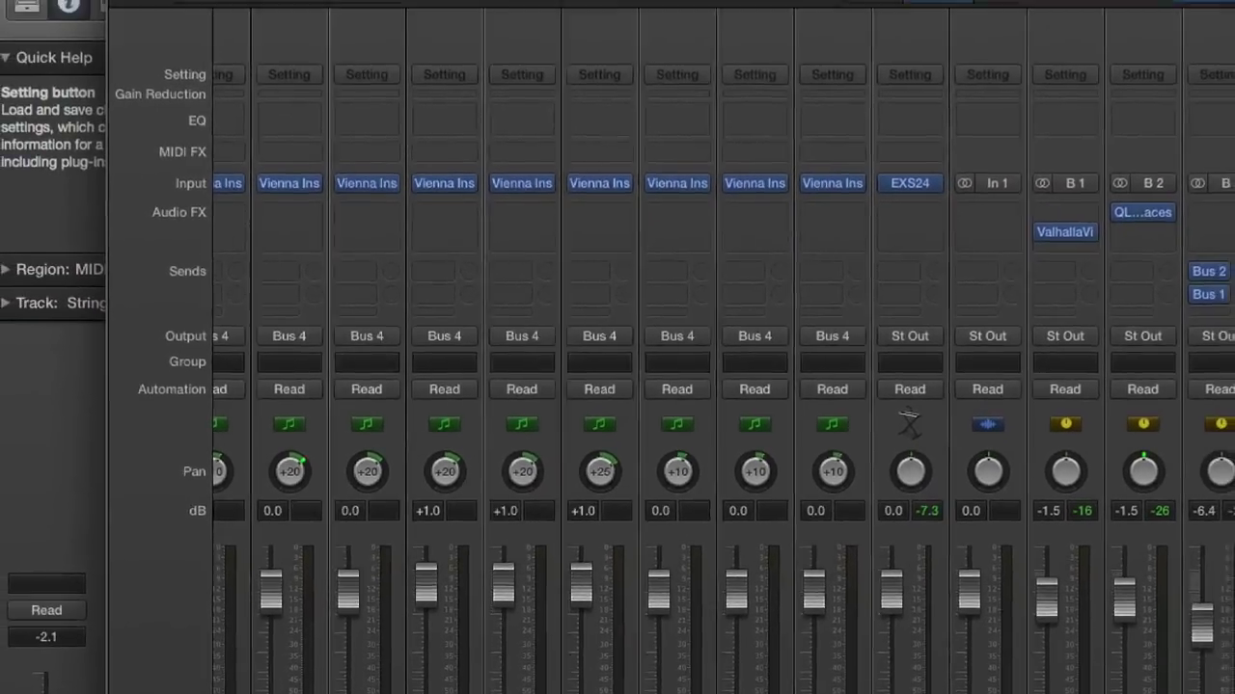
Step: Move the Mixer aside, select vl 1 pizz, then reopen the Mixer via Window and zoom it
drag(538, 19, 1050, 424)
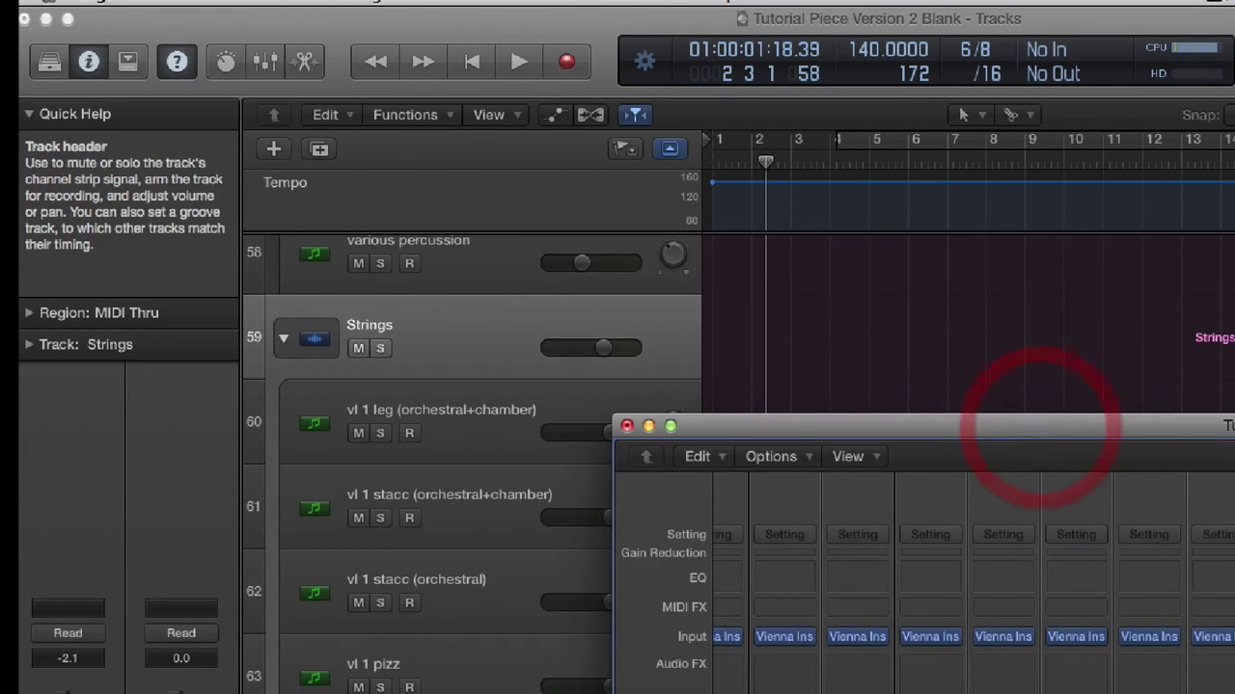
click(409, 686)
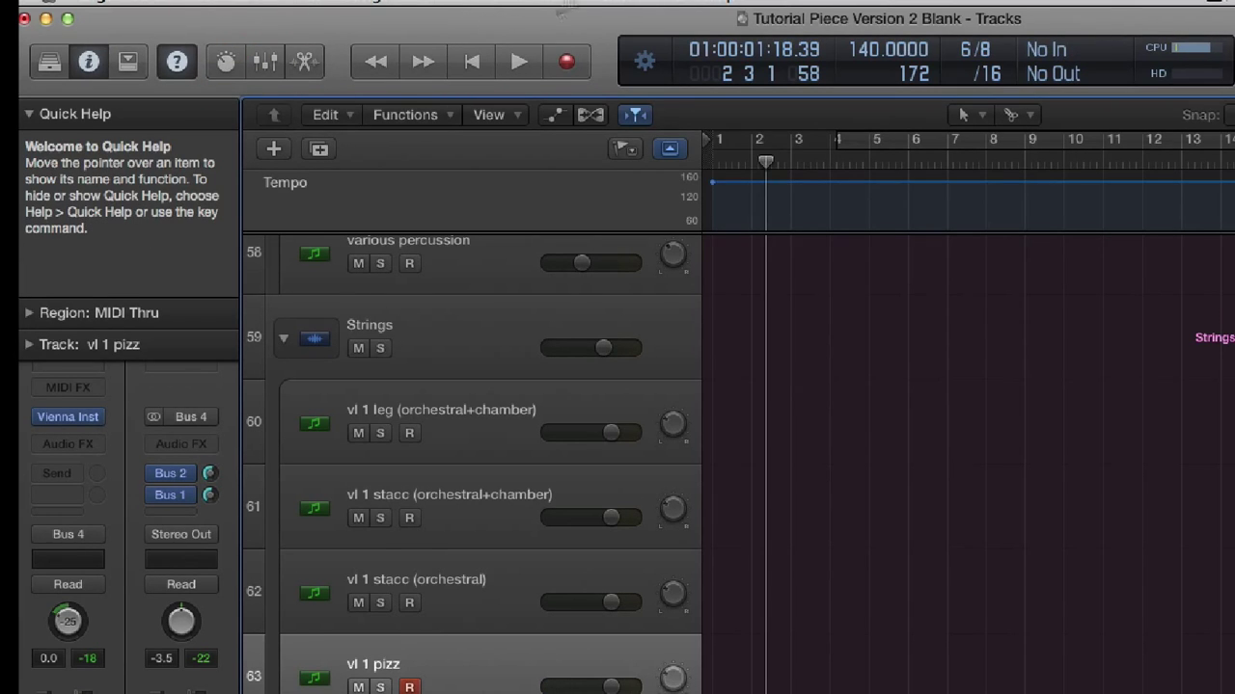
click(637, 1)
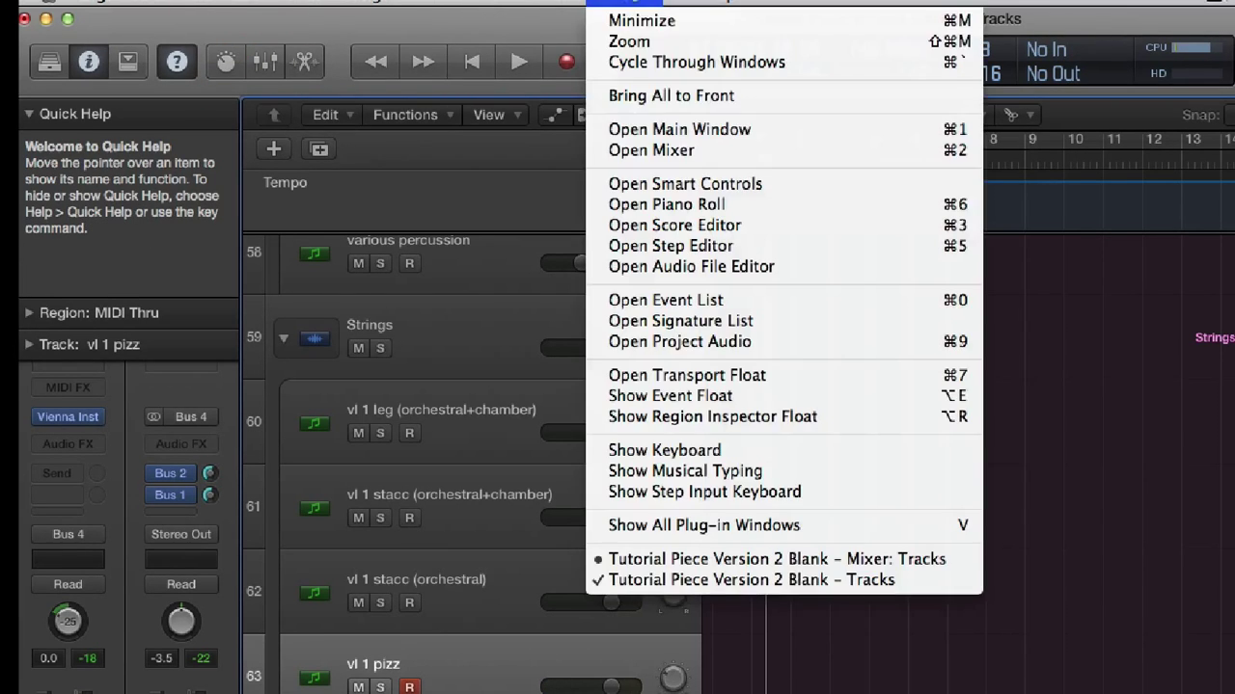
click(656, 152)
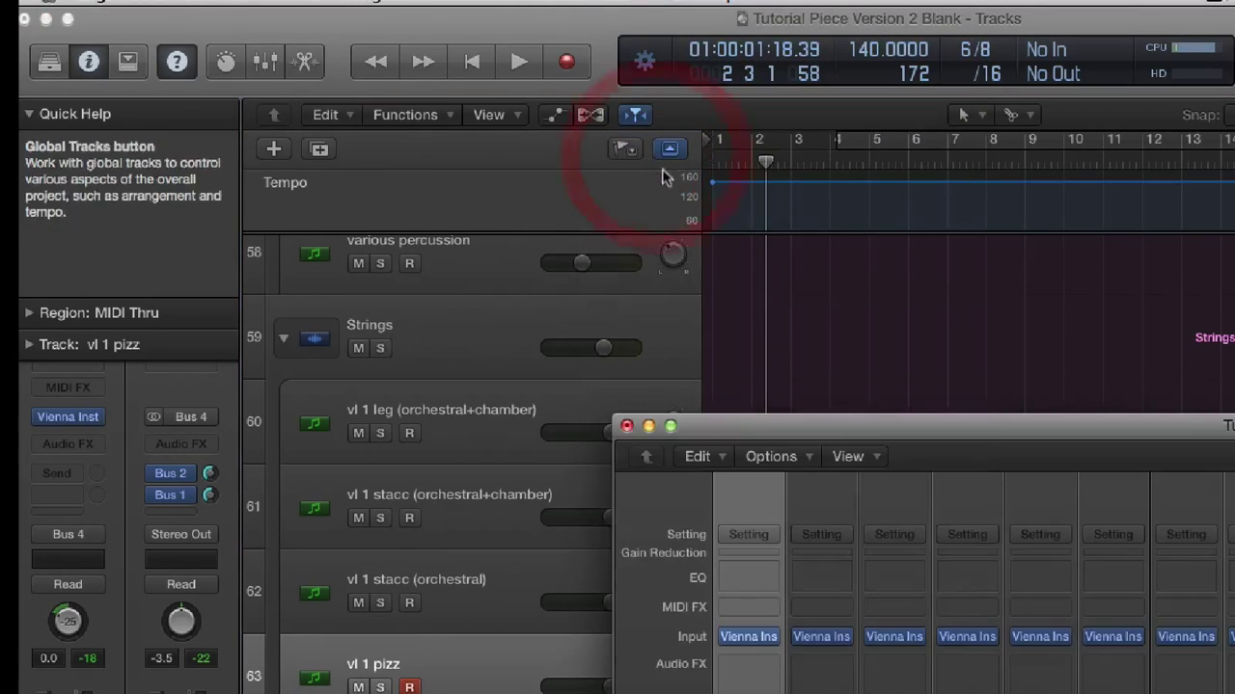
double_click(806, 421)
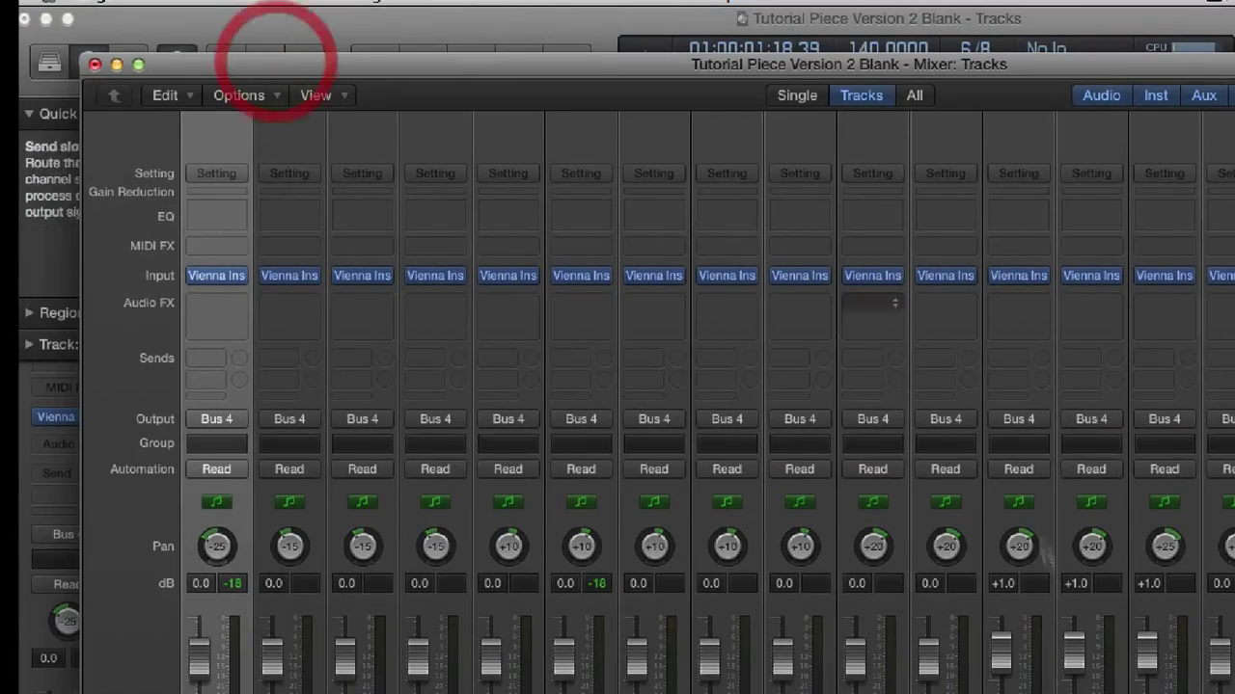
scroll(988, 316, right, 10)
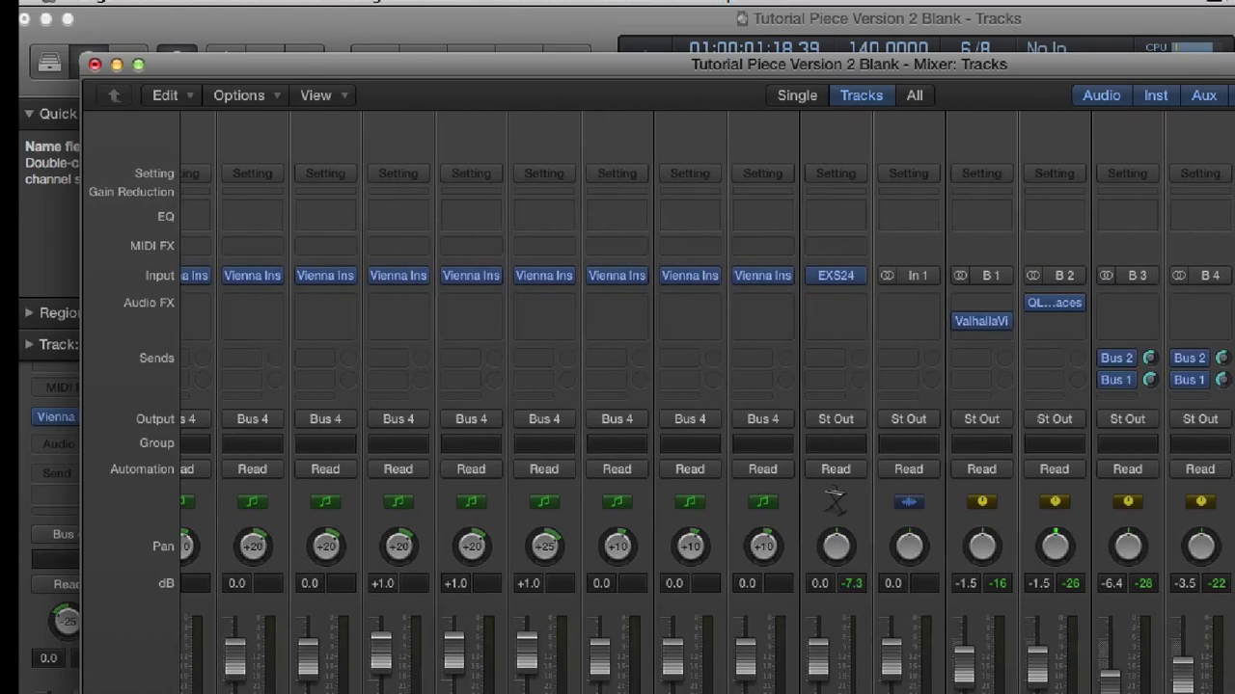
click(964, 318)
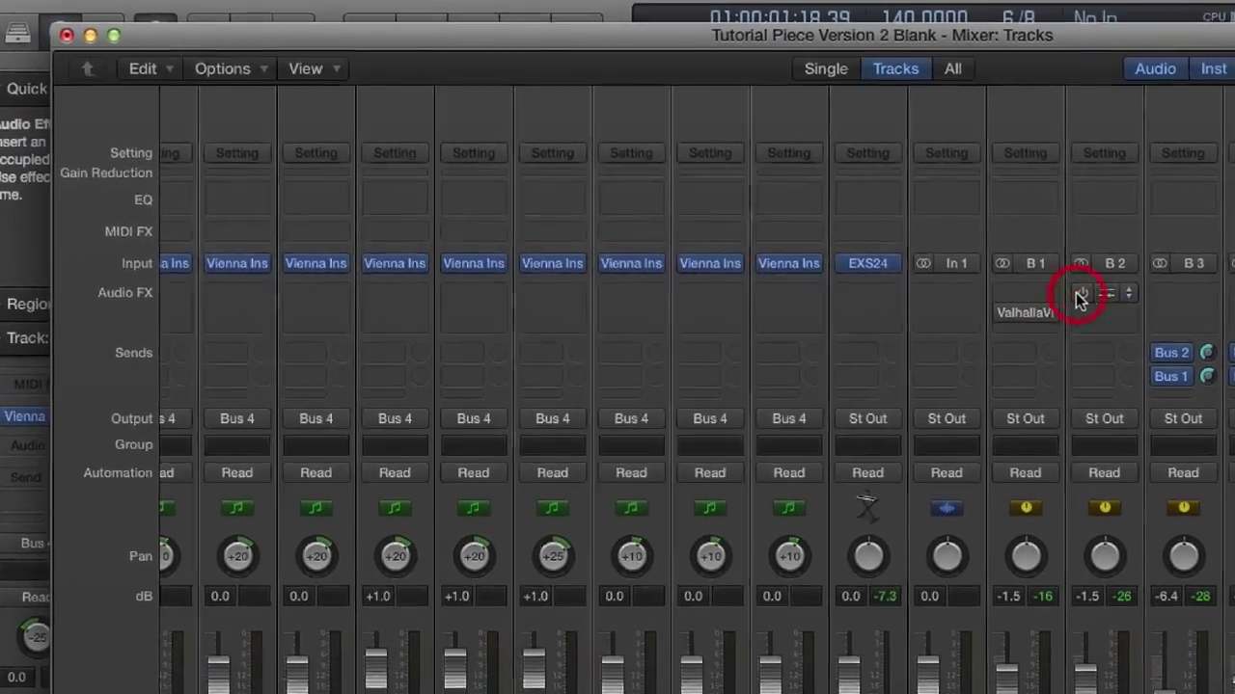
Step: Open the hall verb channel's ValhallaVintageVerb plug-in and toggle its power/bypass
click(1049, 310)
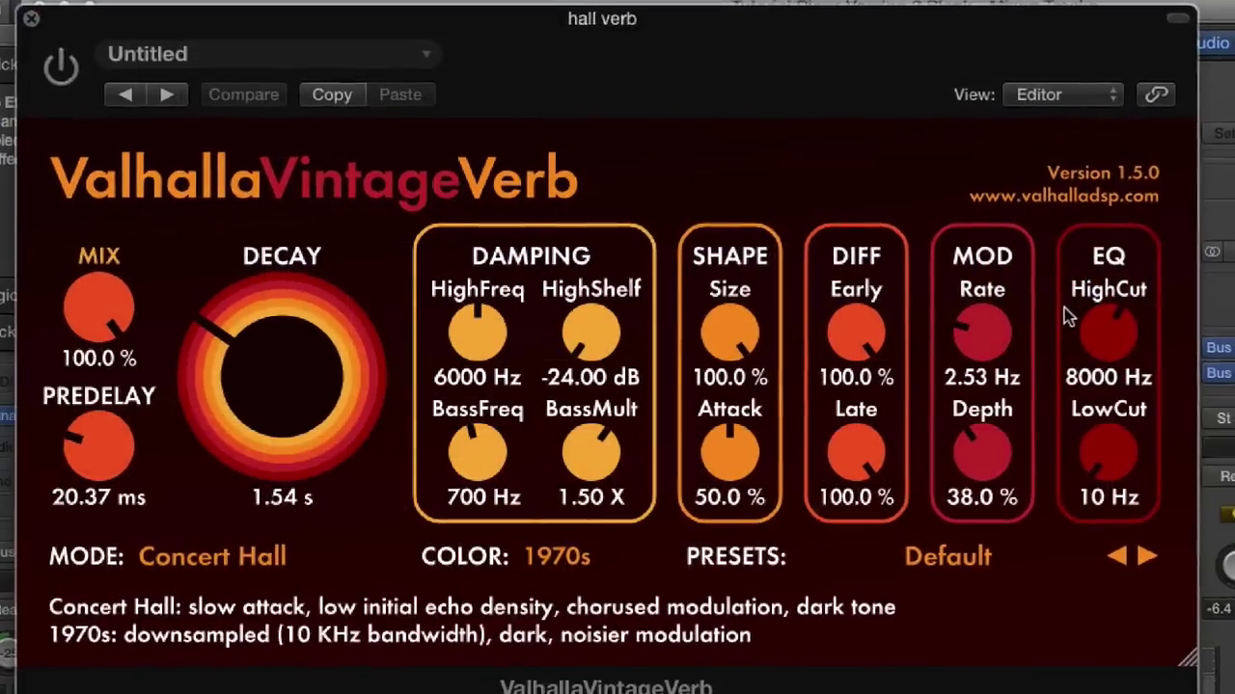
click(396, 36)
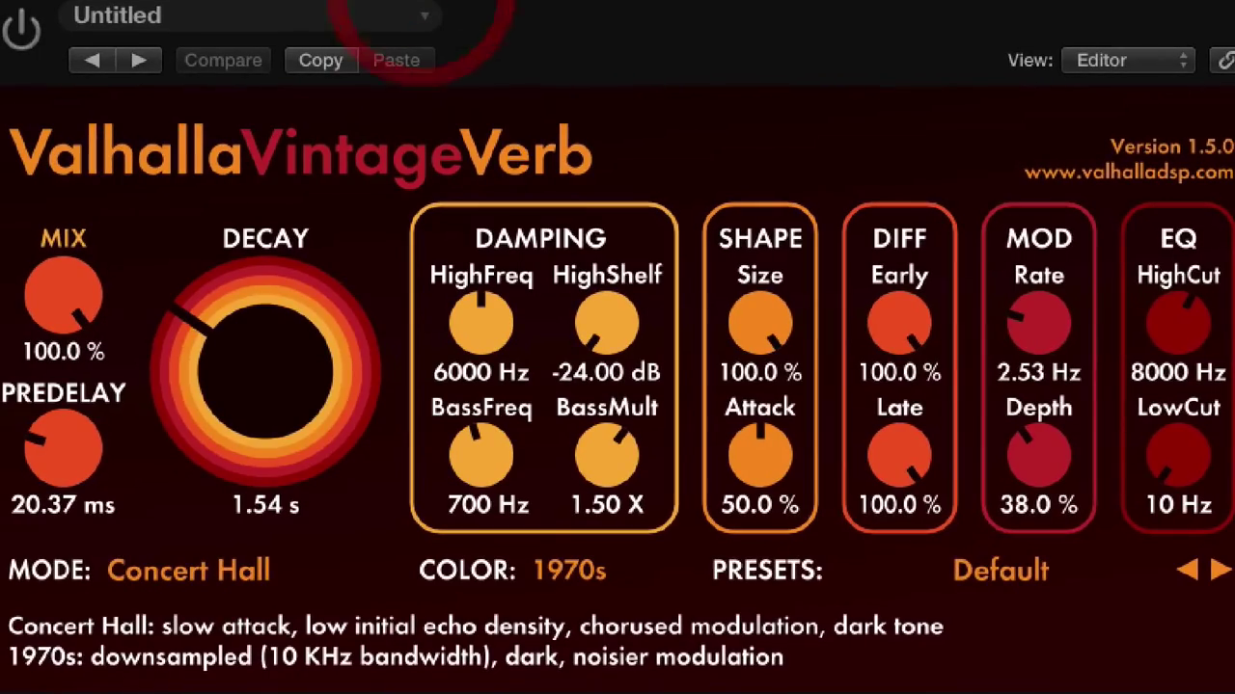
click(21, 31)
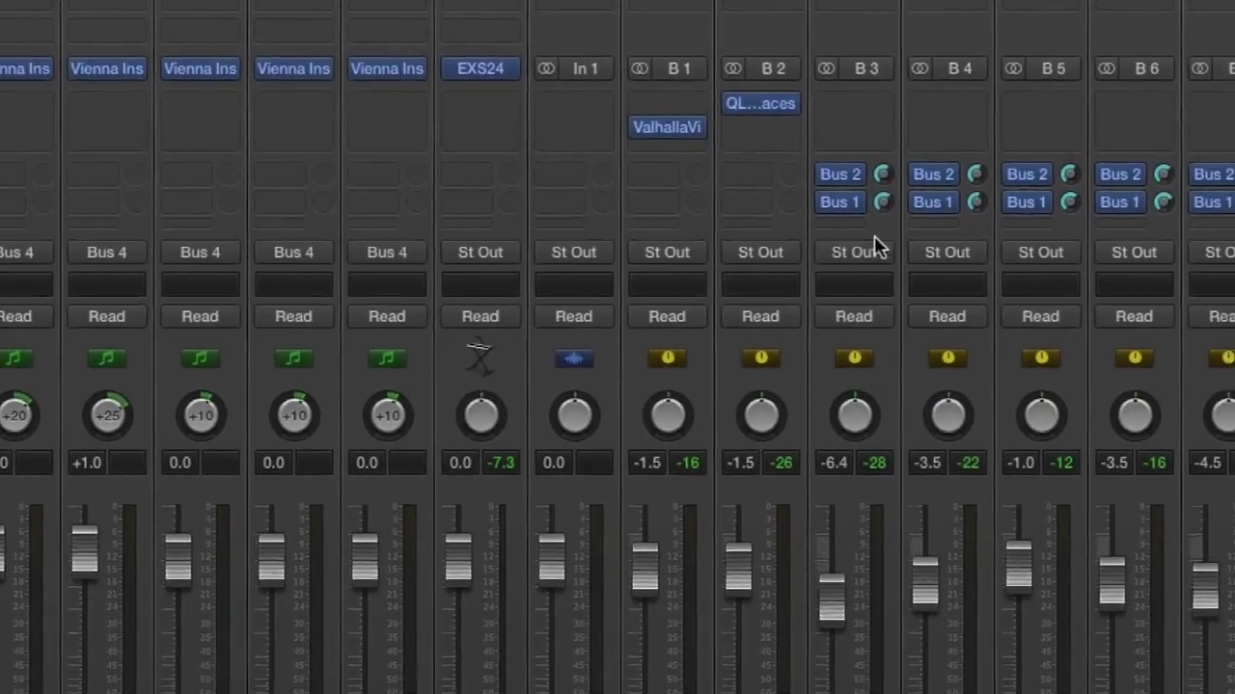
Step: Check the Bus 2 sends on B5, B6 and B4, then B3's -3.0 Bus 2 and -2.0 Bus 1 sends
mouse_move(921, 184)
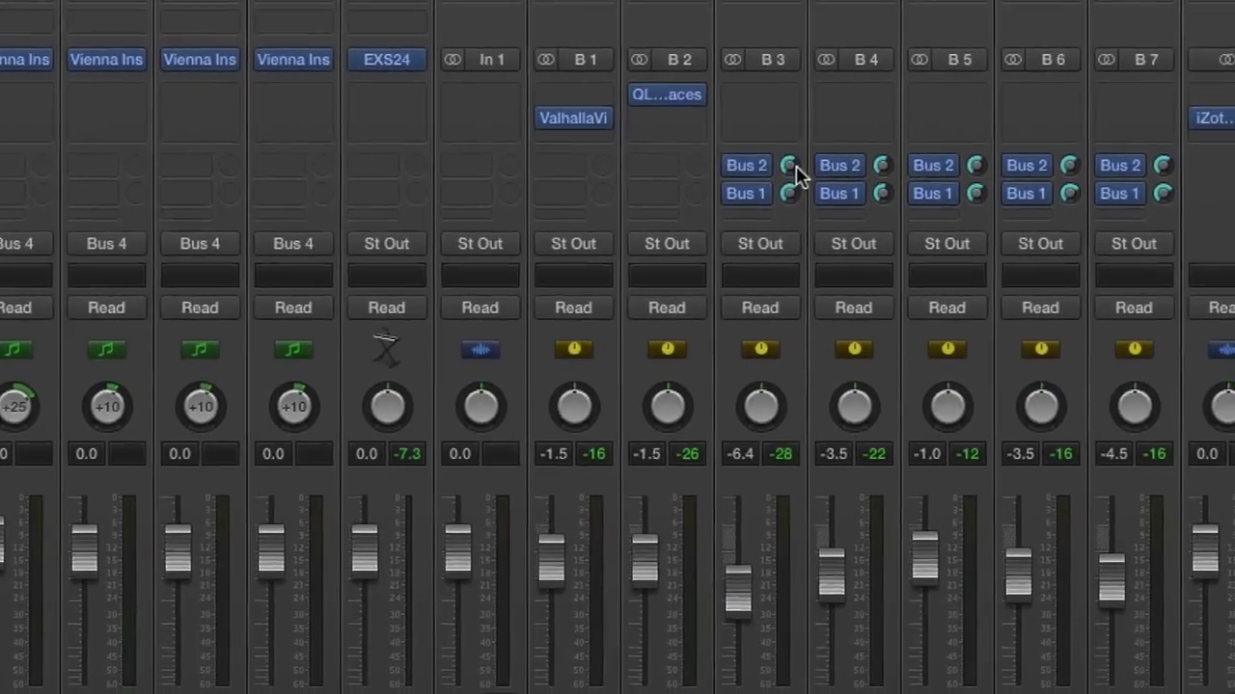
mouse_move(815, 168)
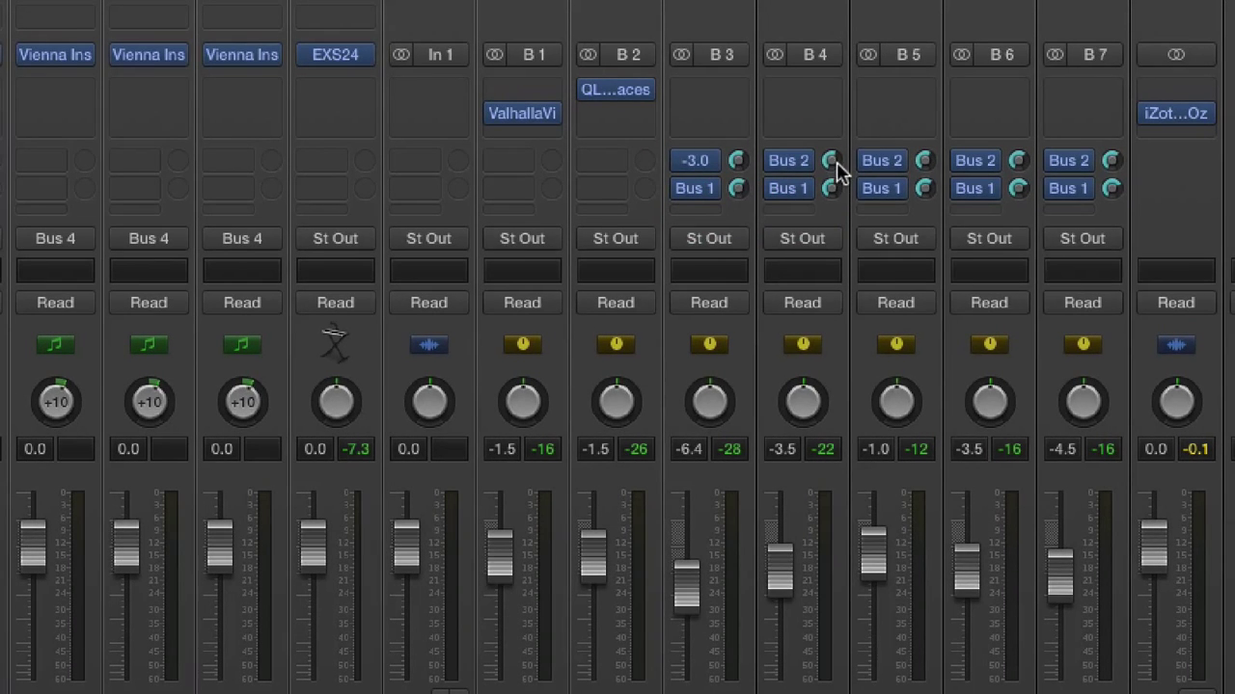
click(922, 166)
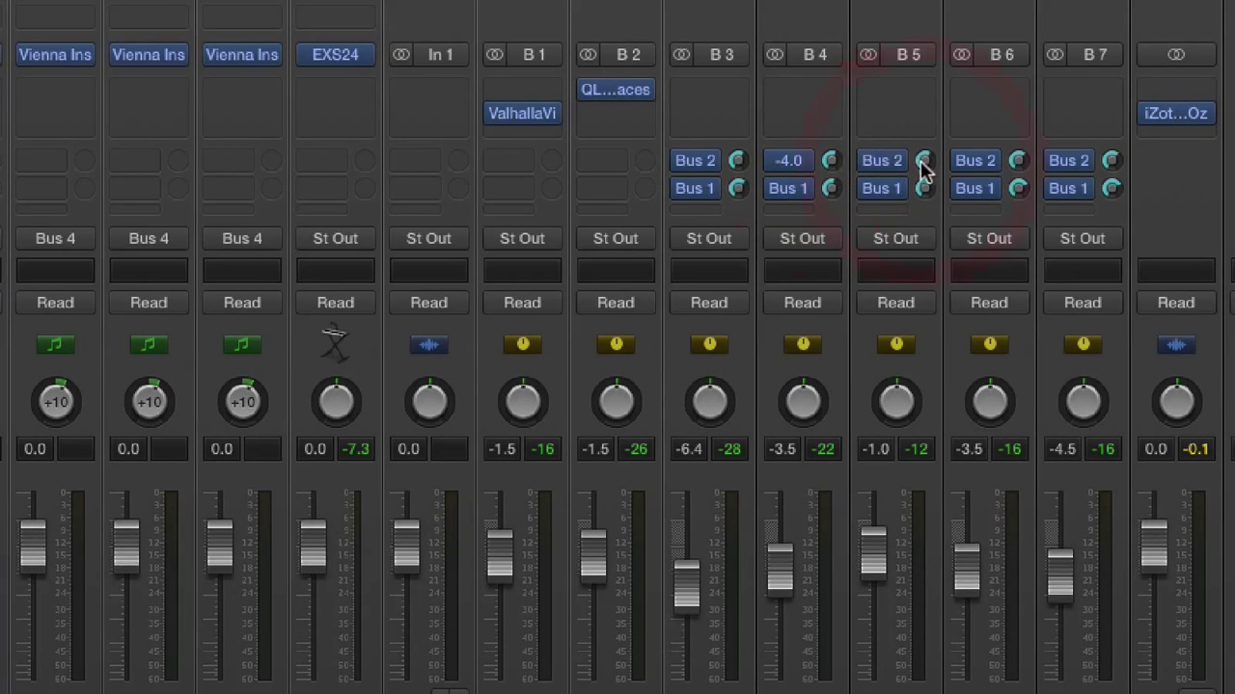
click(1016, 164)
click(832, 164)
click(739, 164)
click(739, 164)
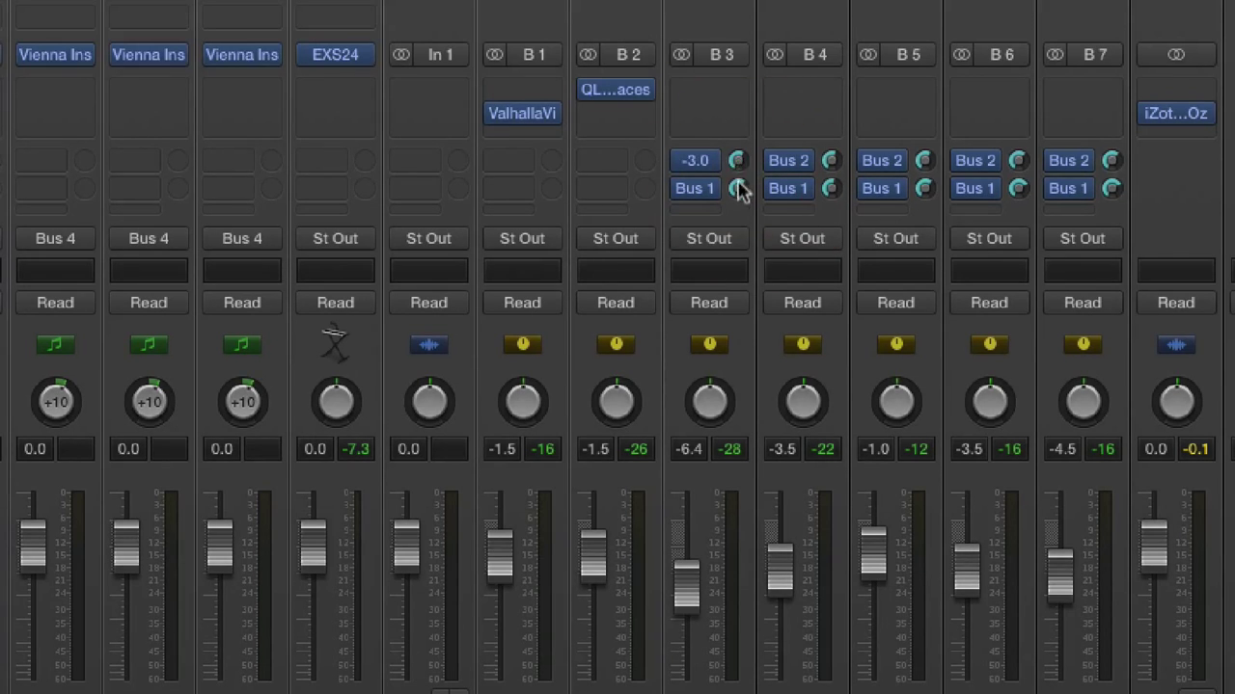
click(738, 189)
Step: Confirm B4's -4.0 Bus 2 and -5.0 Bus 1 sends against B3's -2.0 and -3.0
click(829, 164)
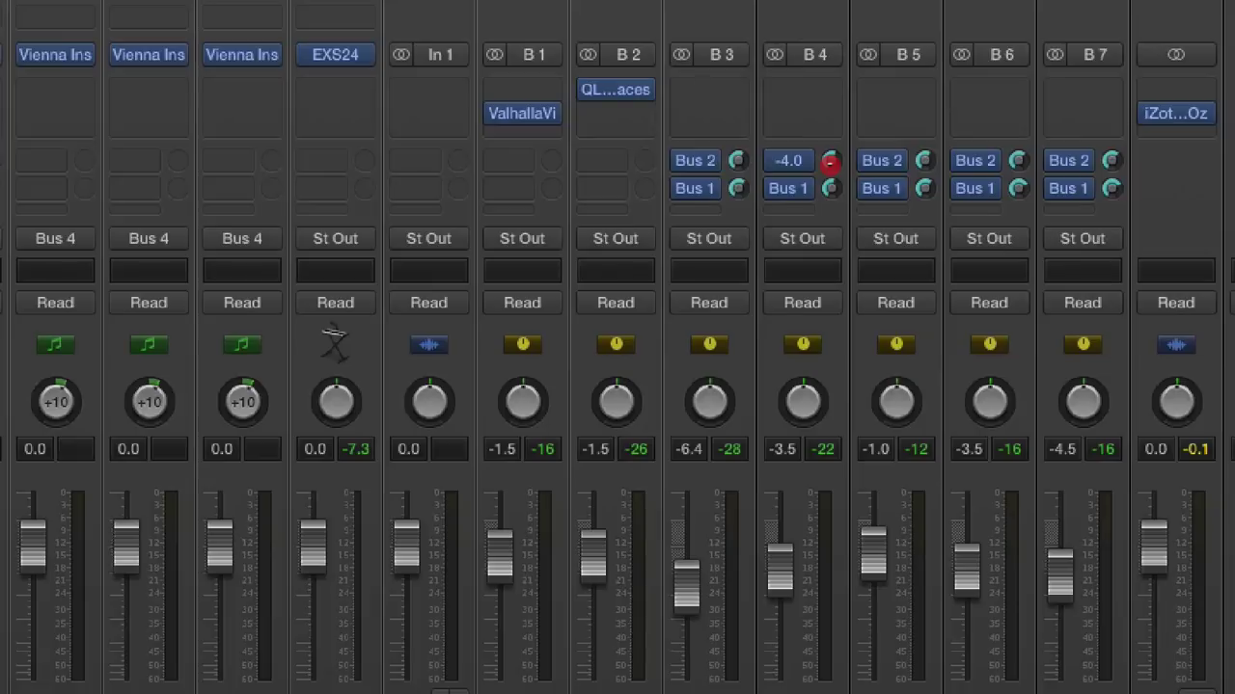
click(827, 162)
click(828, 189)
click(738, 189)
click(739, 161)
click(833, 188)
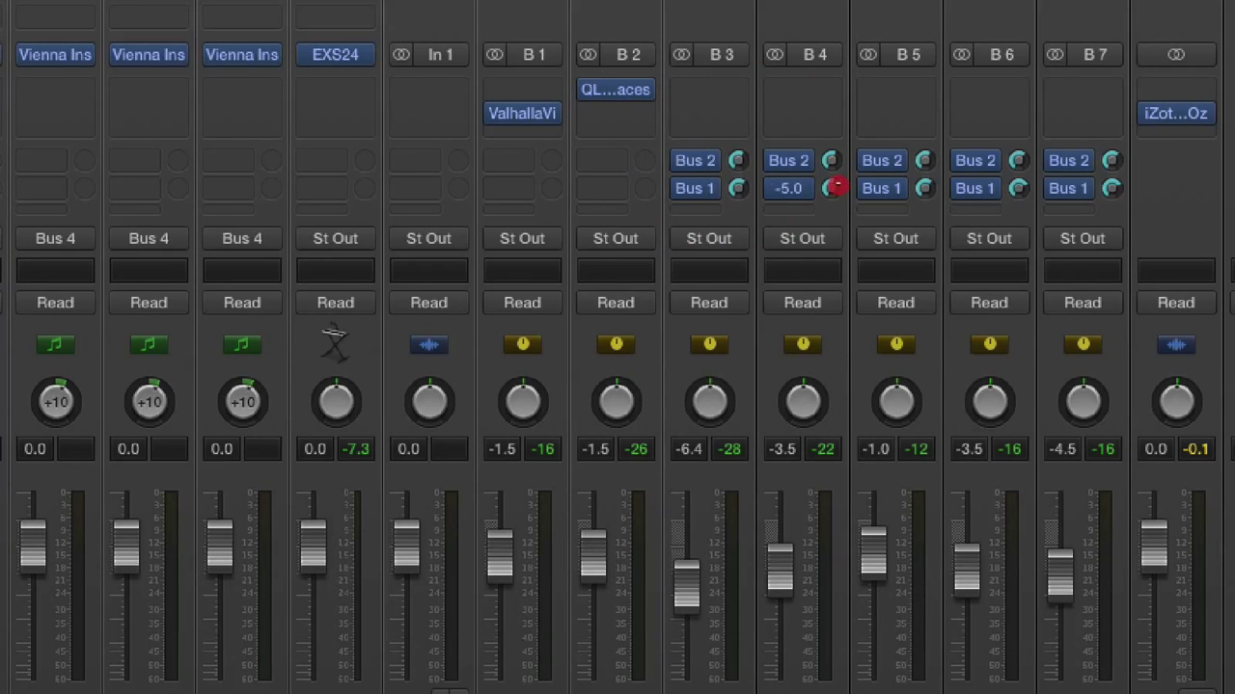
Step: Recheck B3's Bus 1 and Bus 2 send levels and B4's Bus 1 send
click(735, 188)
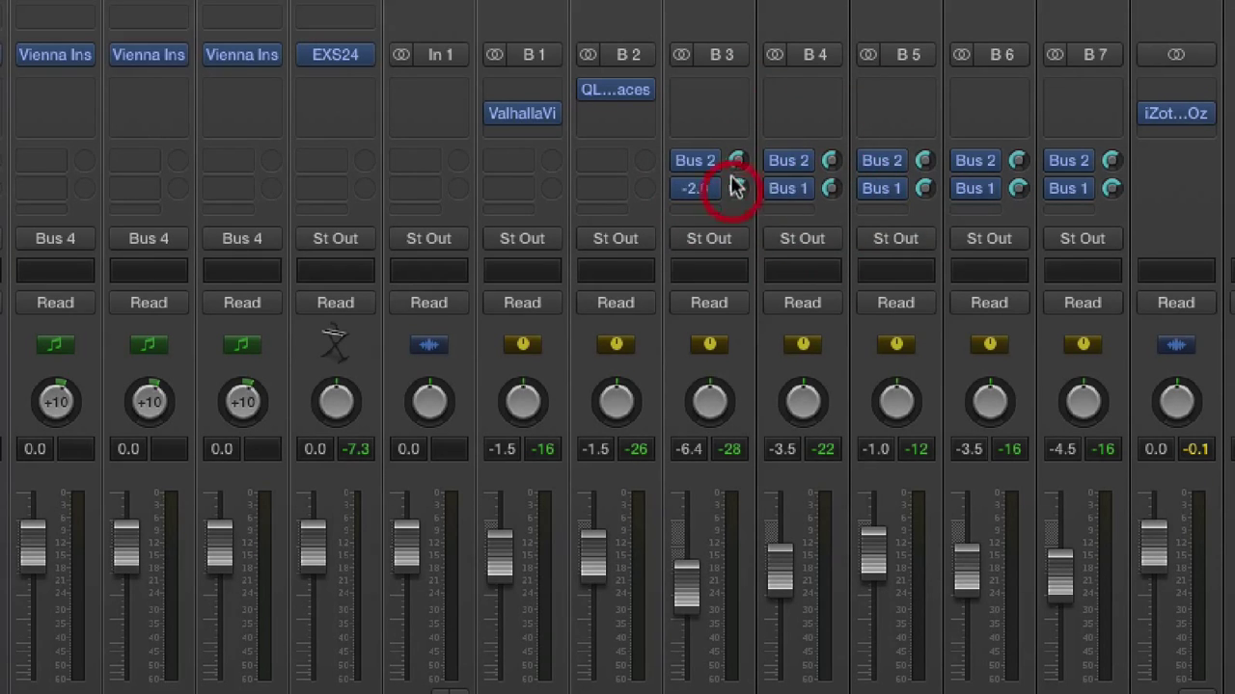
click(737, 162)
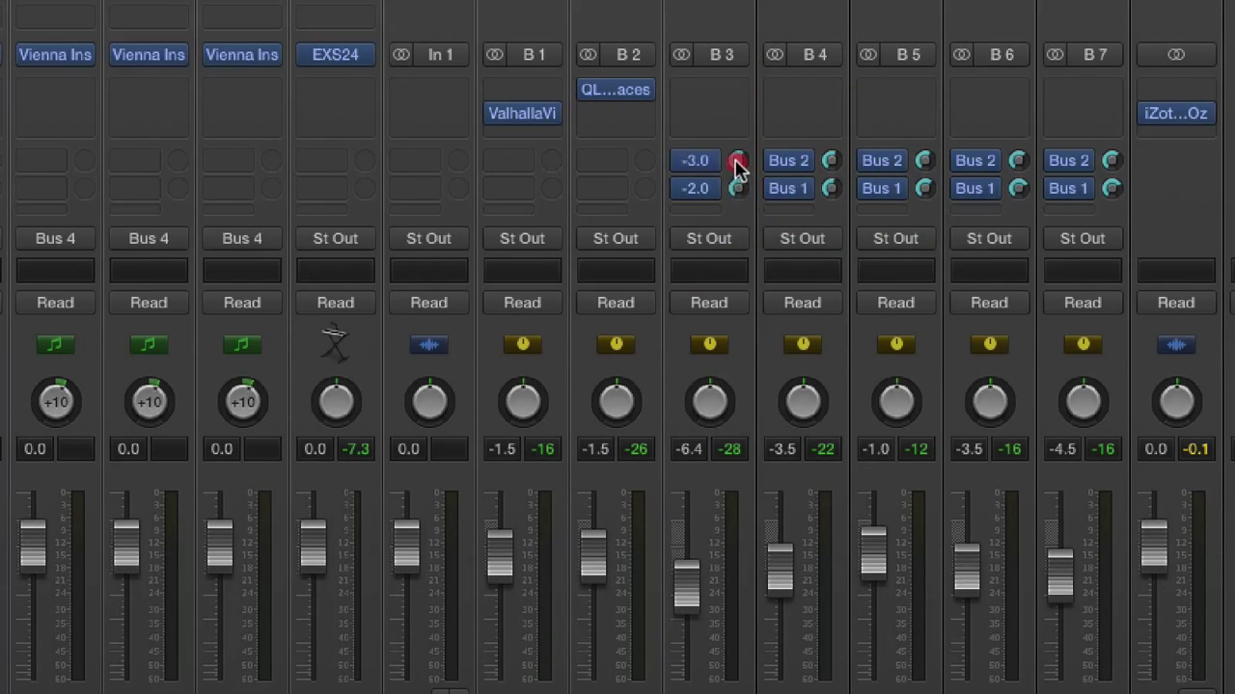
click(830, 188)
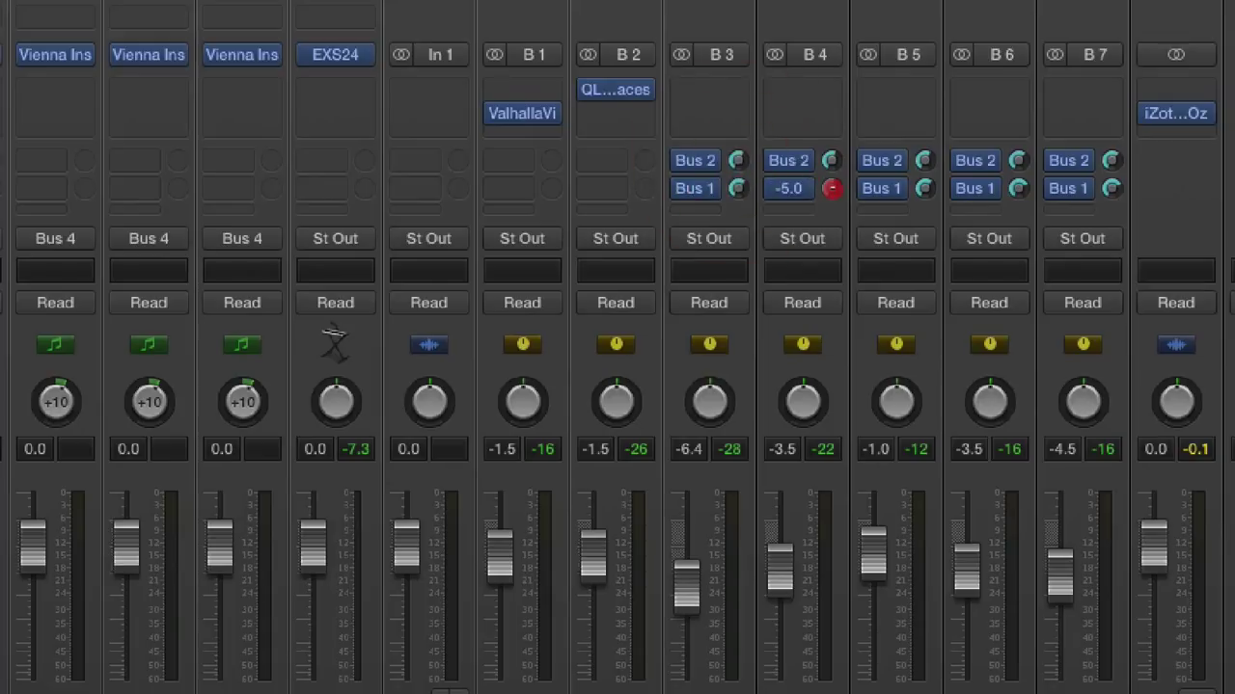
click(831, 189)
click(829, 180)
Step: Show B5's sends: -3.0 to Bus 2 and -2.0 to Bus 1
click(927, 163)
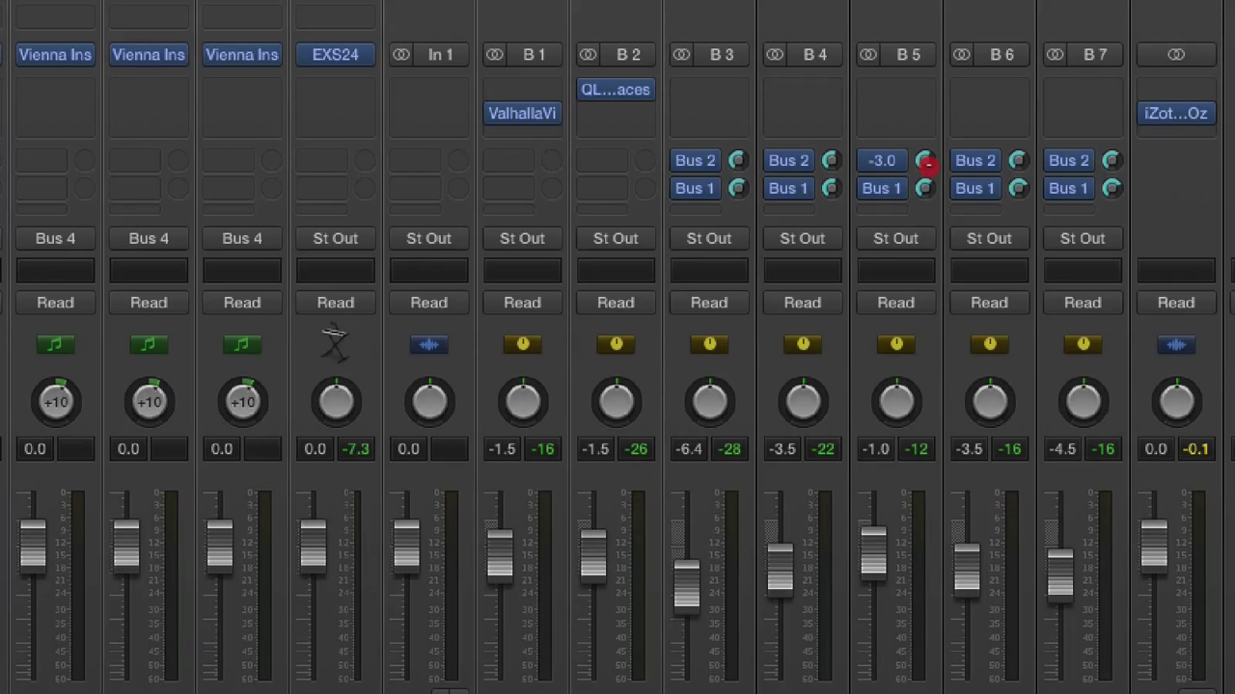
click(925, 162)
click(926, 189)
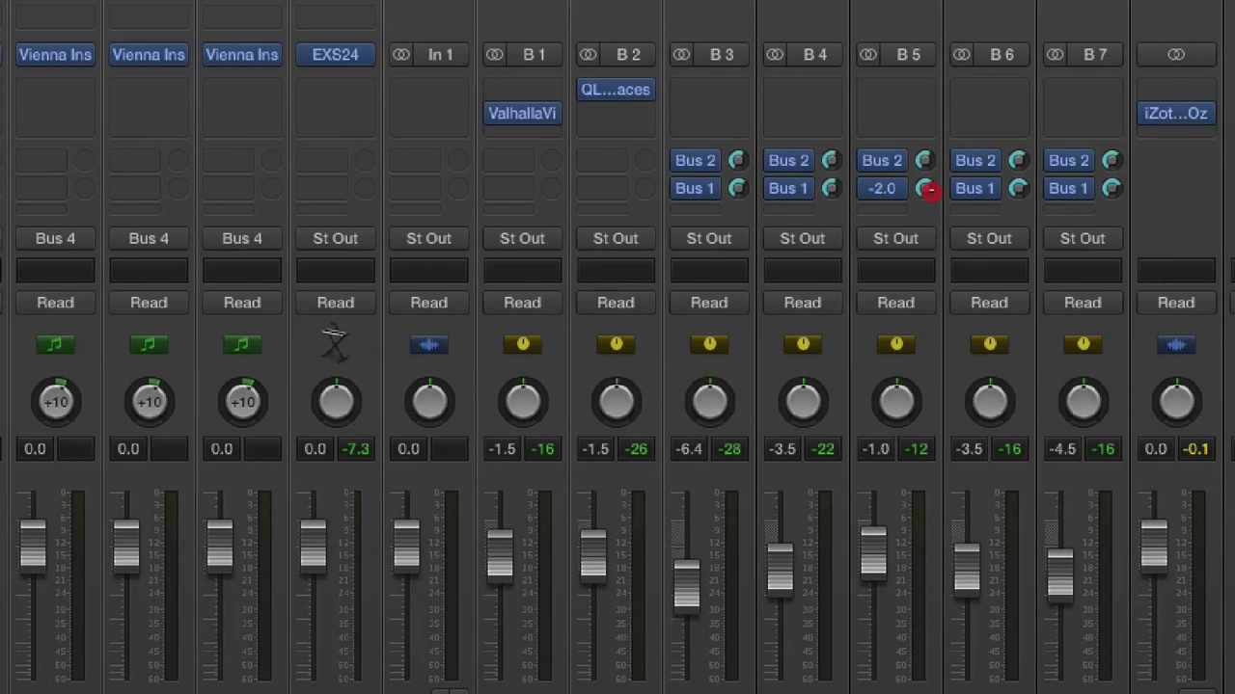
mouse_move(874, 193)
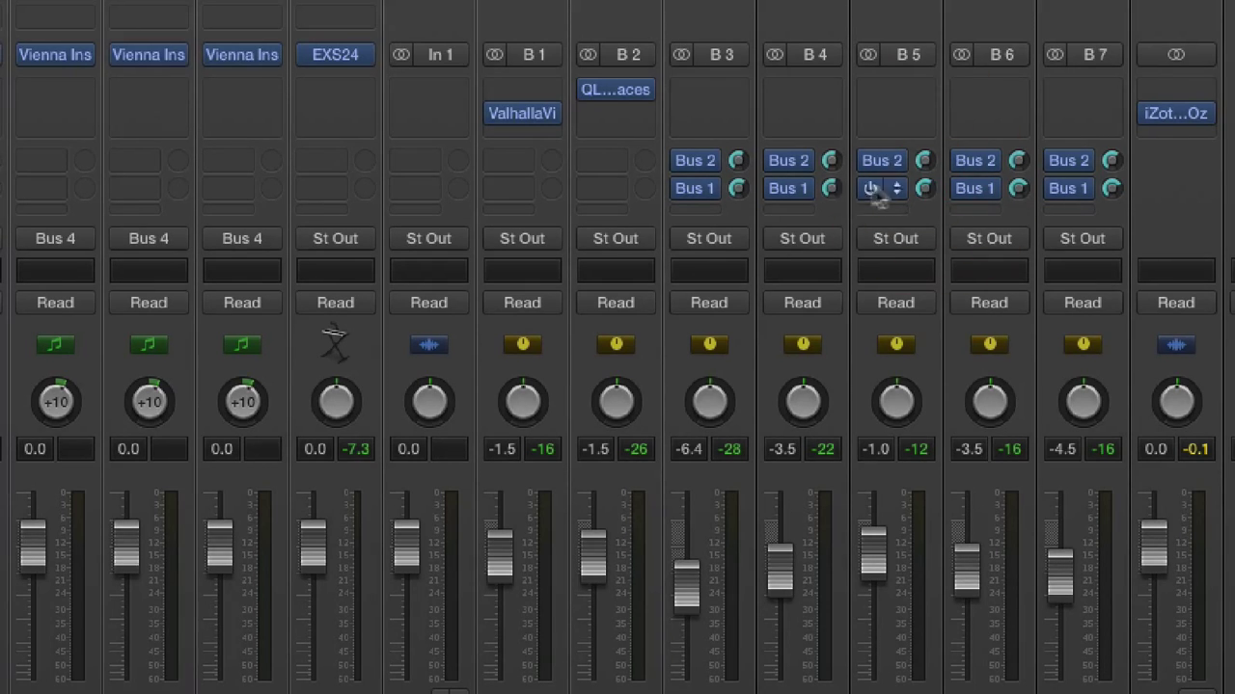
click(923, 162)
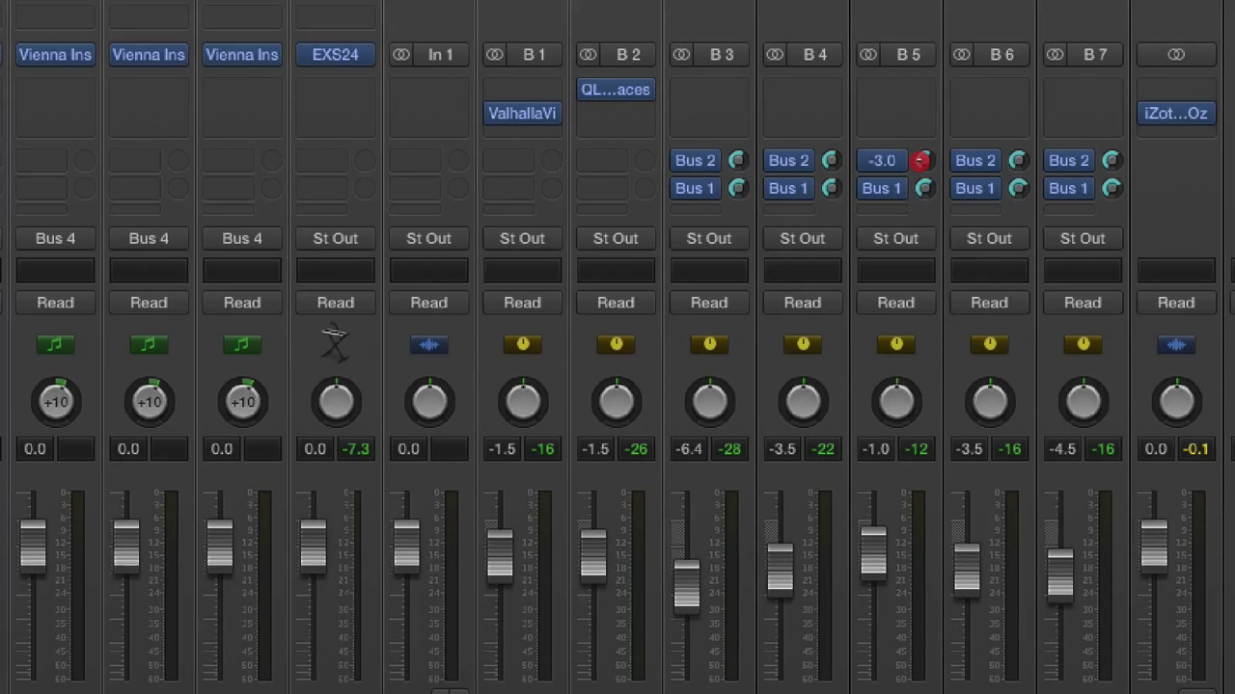
Step: Show B6 and B7 sending -2.0 to Bus 2 and 0.0 to Bus 1
click(1017, 160)
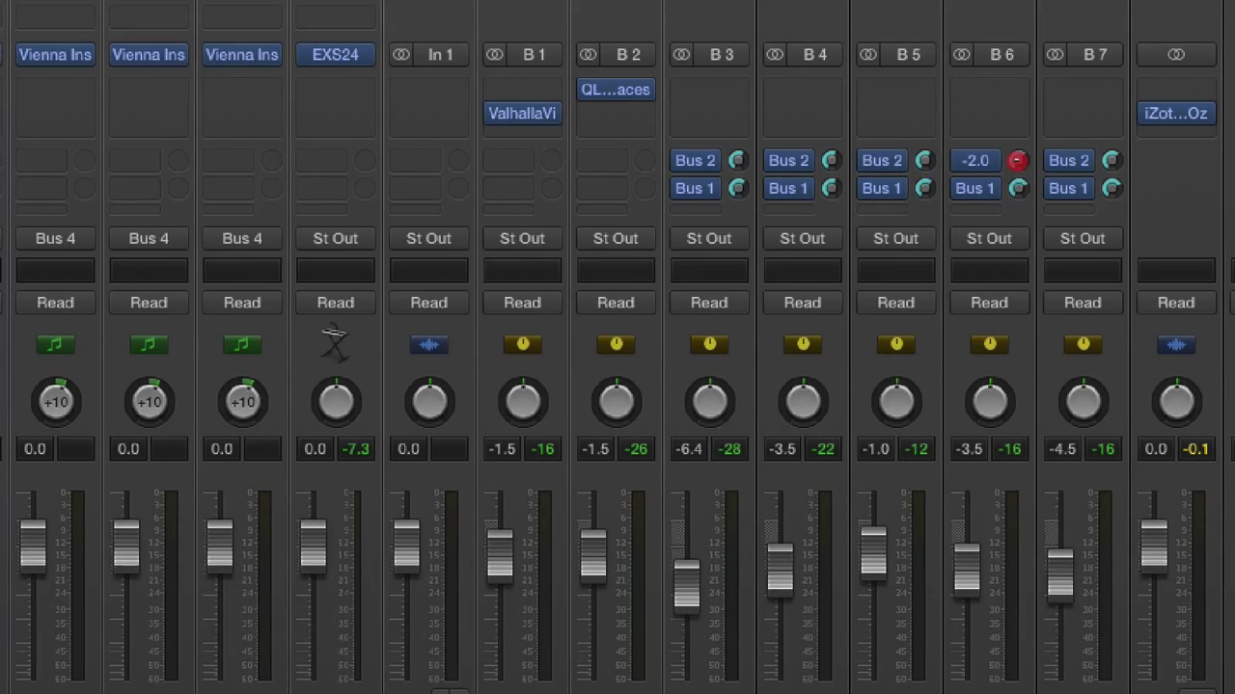
click(1110, 160)
click(1017, 189)
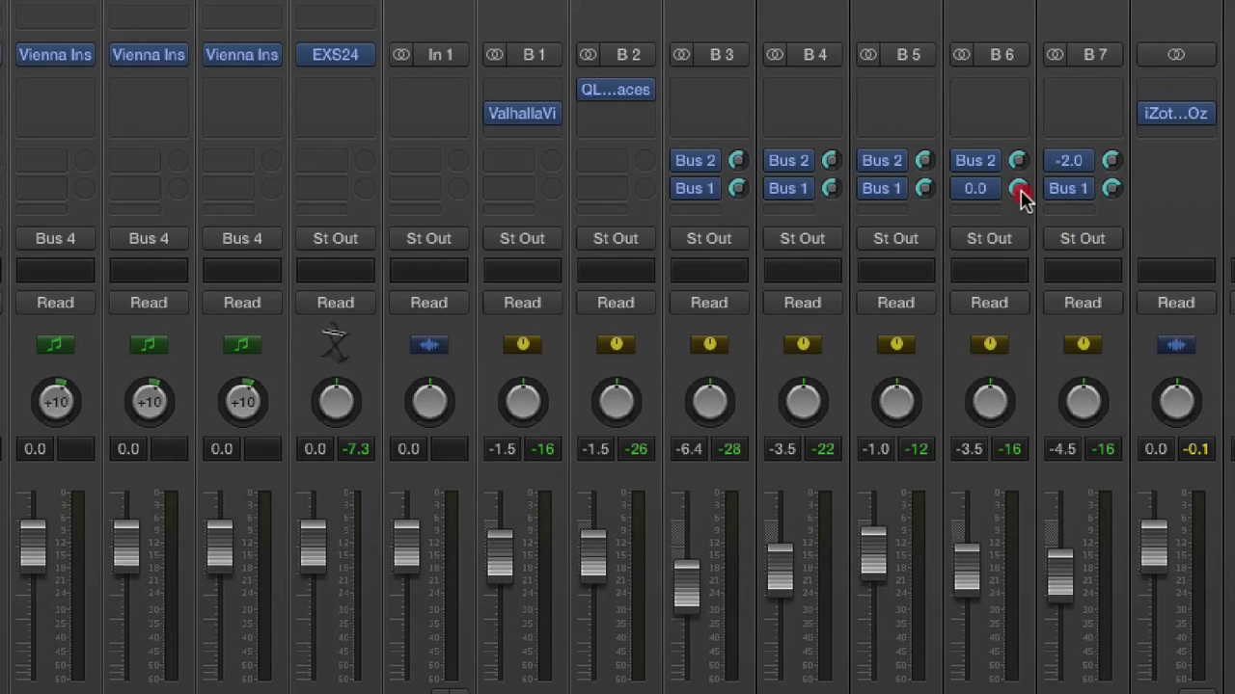
click(1112, 189)
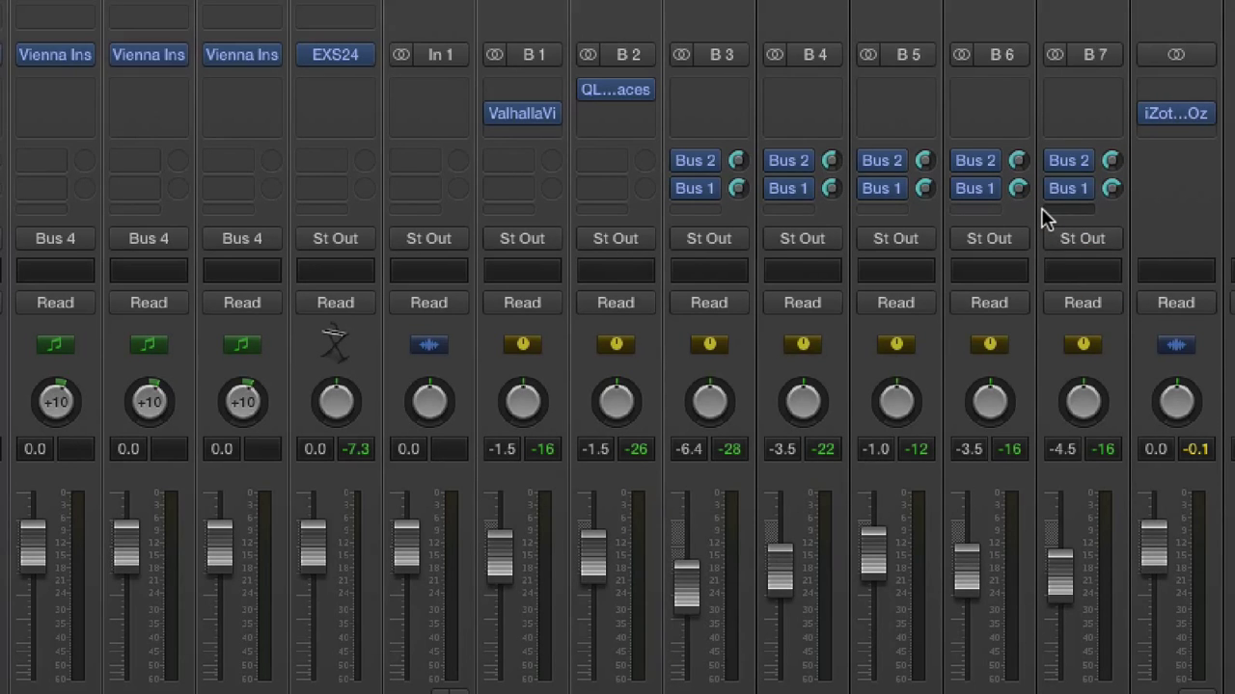
mouse_move(987, 192)
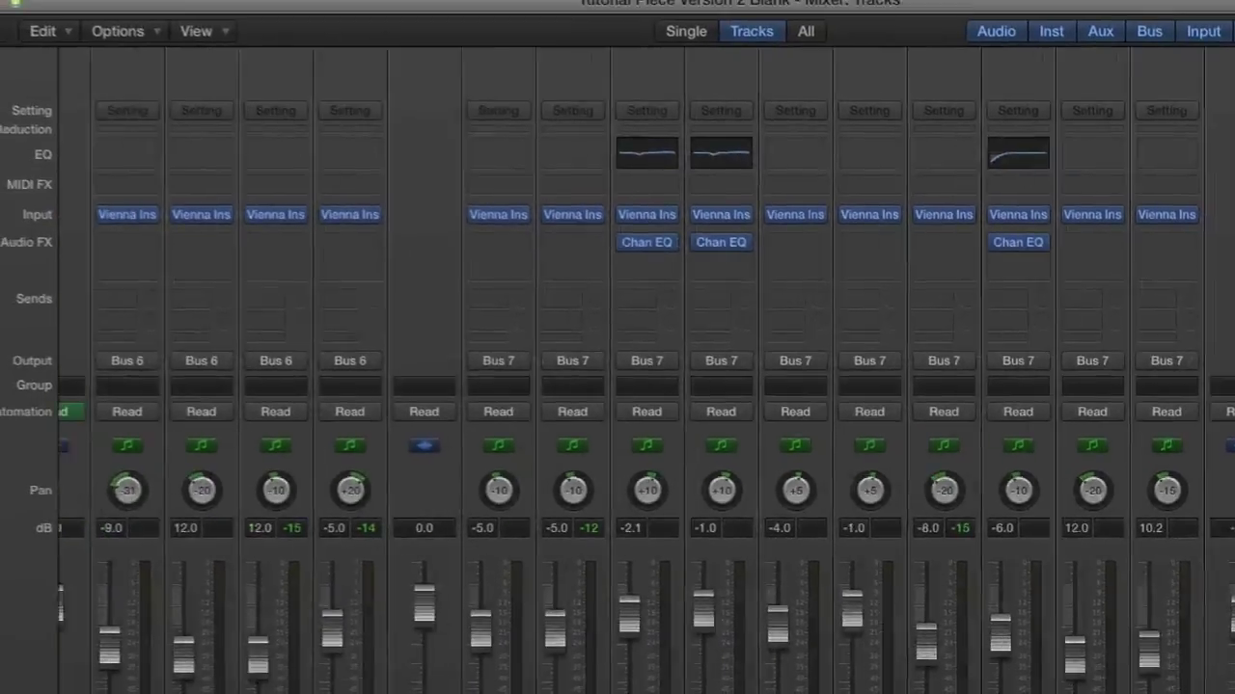
Step: Set the St Out track's sends to -4.0 on Bus 1 and -1.1 on Bus 2
scroll(670, 378, left, 15)
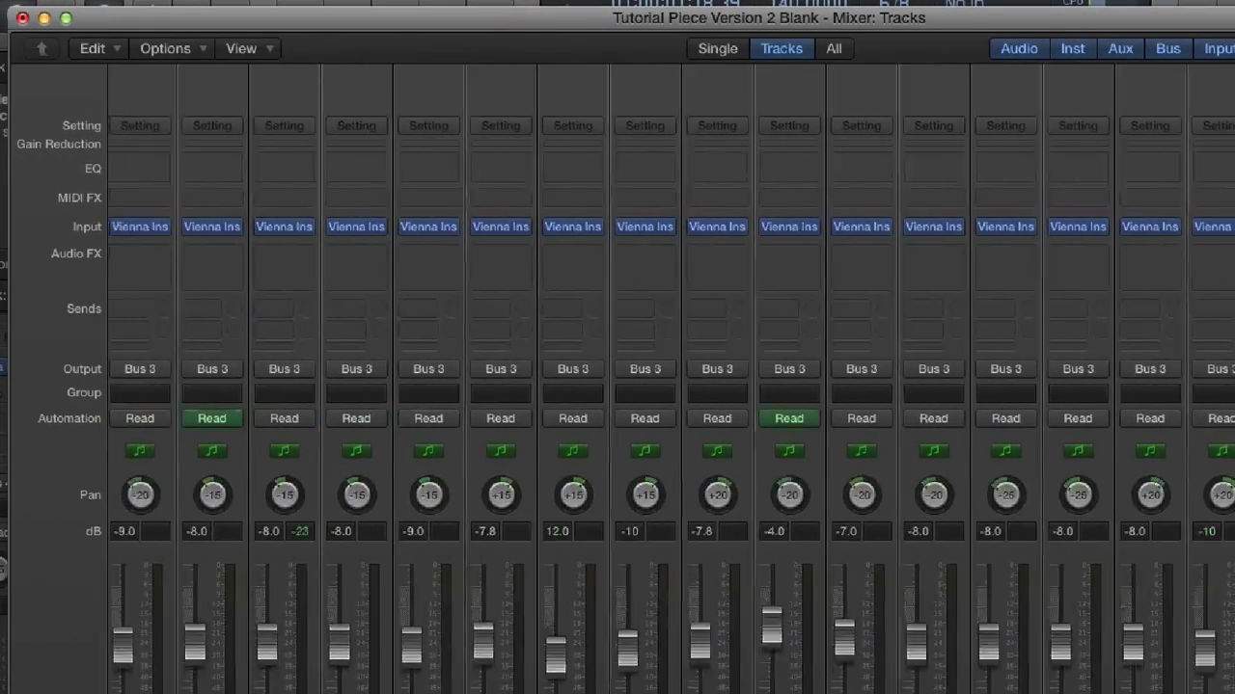
scroll(670, 378, right, 15)
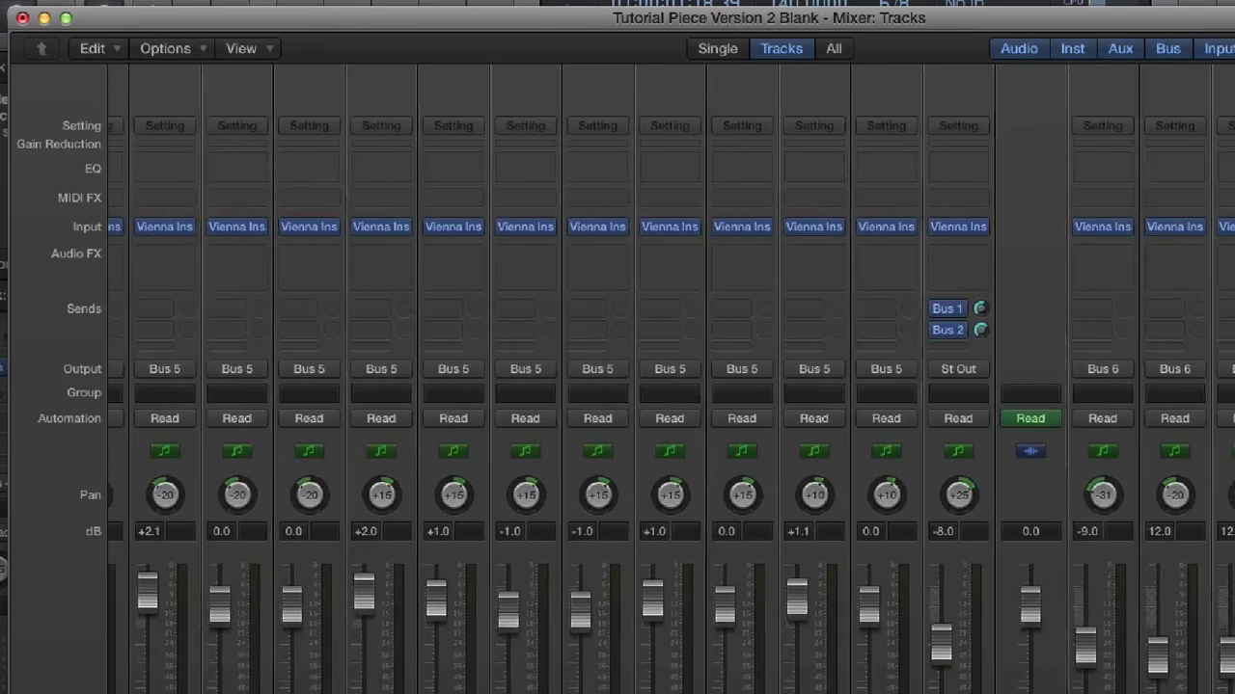
scroll(567, 326, right, 10)
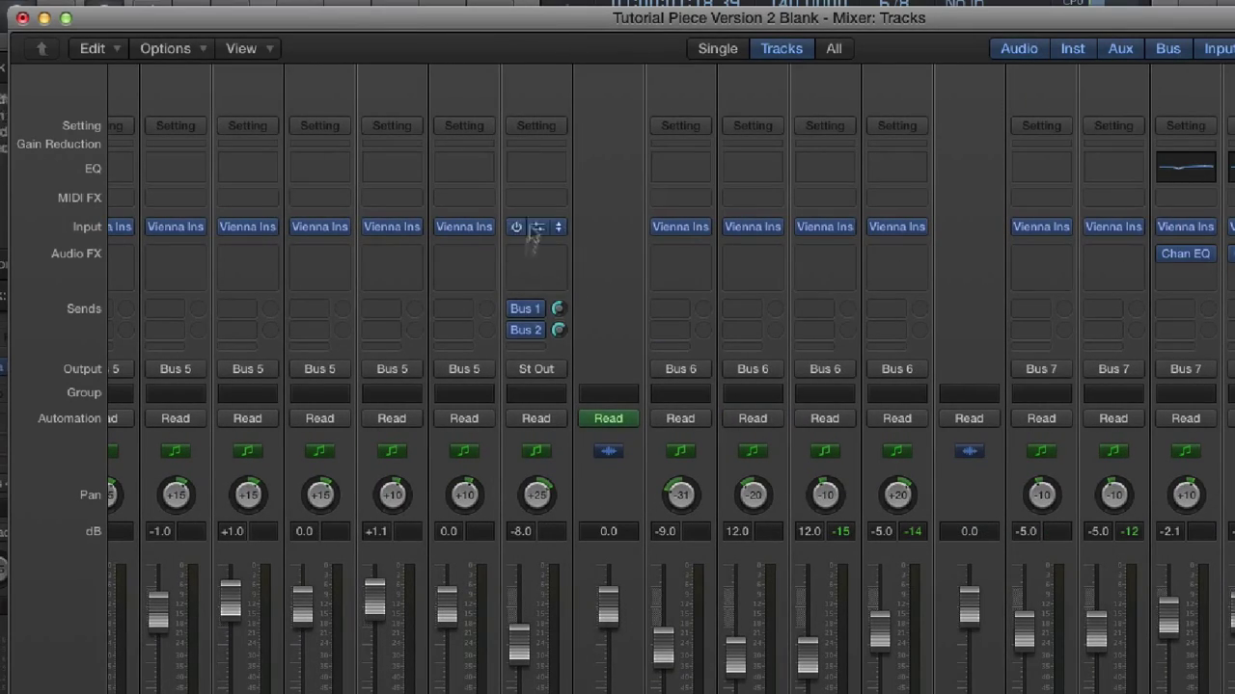
click(557, 310)
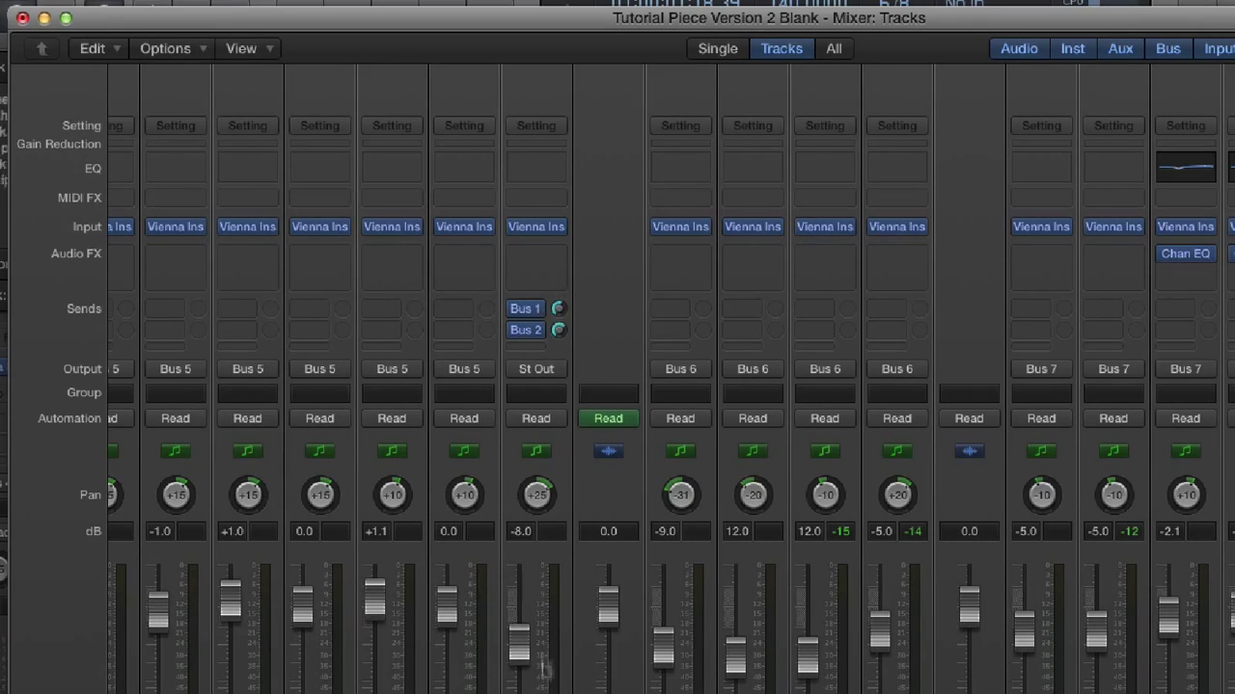
click(558, 310)
drag(558, 330, 560, 336)
scroll(498, 409, right, 10)
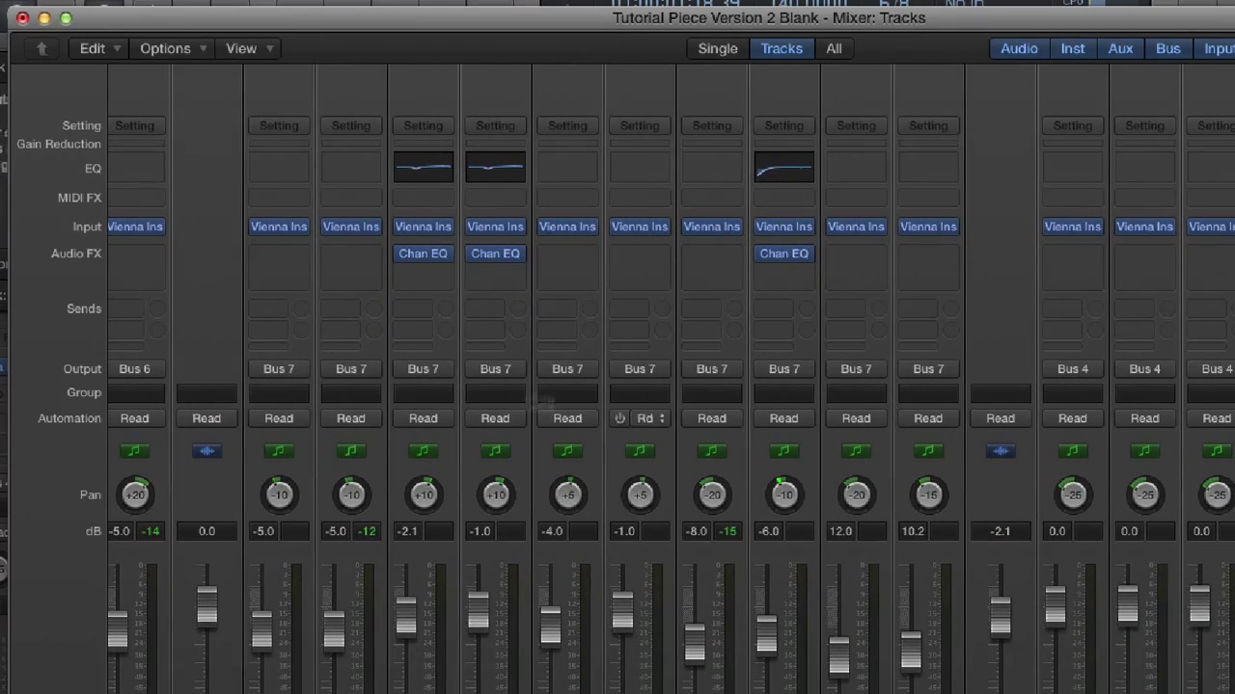
click(424, 169)
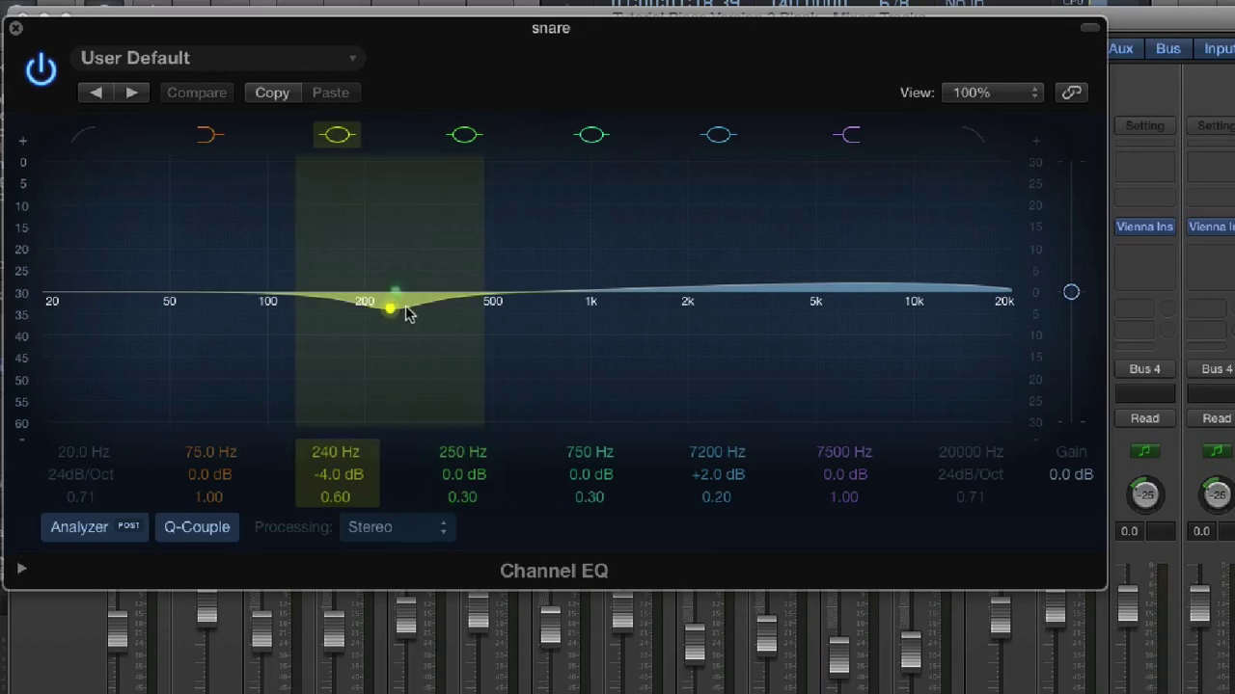
click(16, 28)
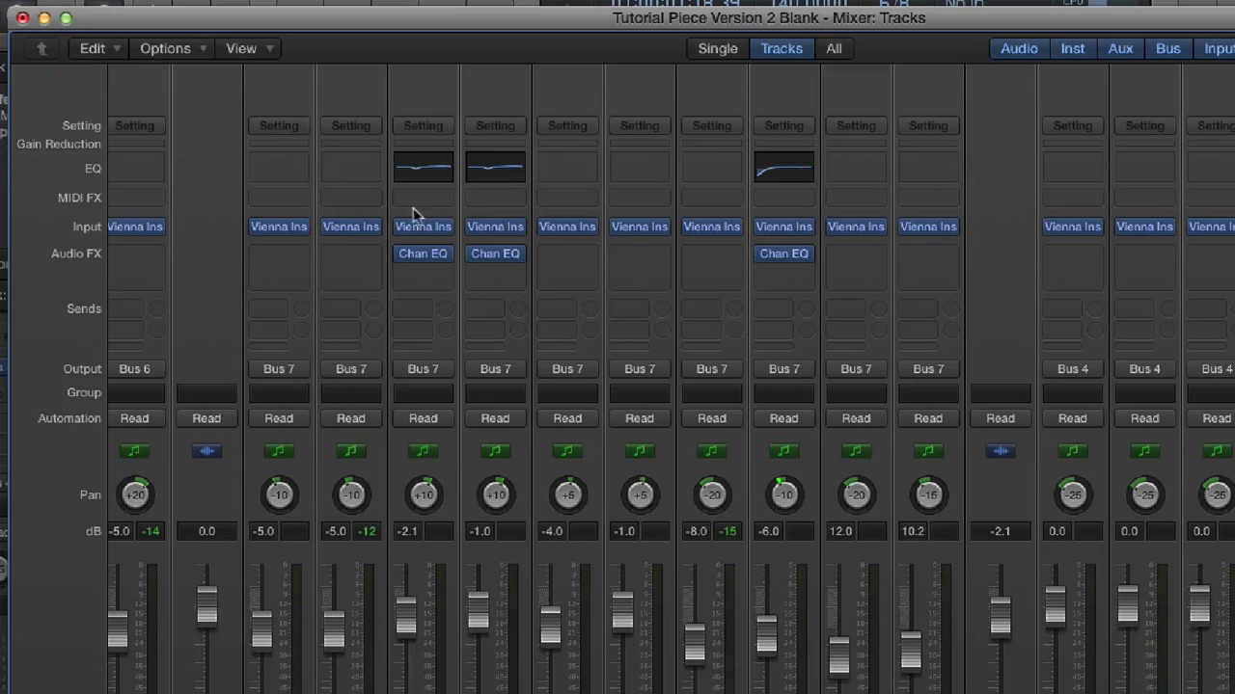
click(496, 182)
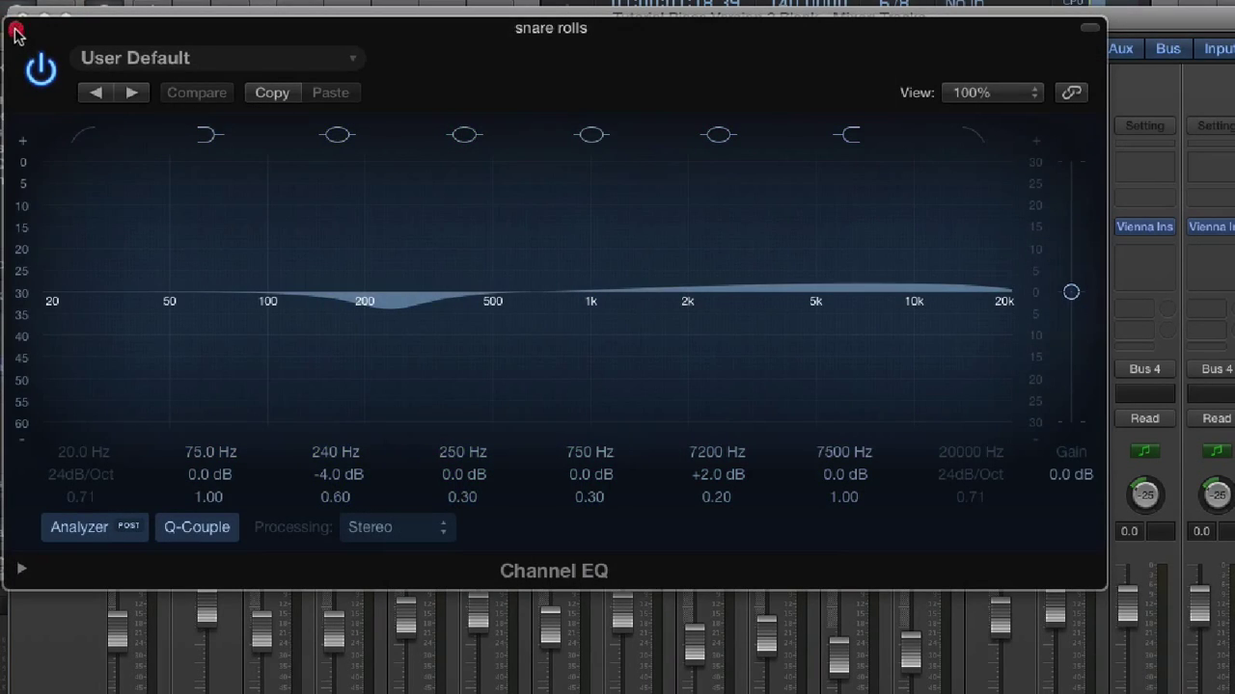
click(16, 28)
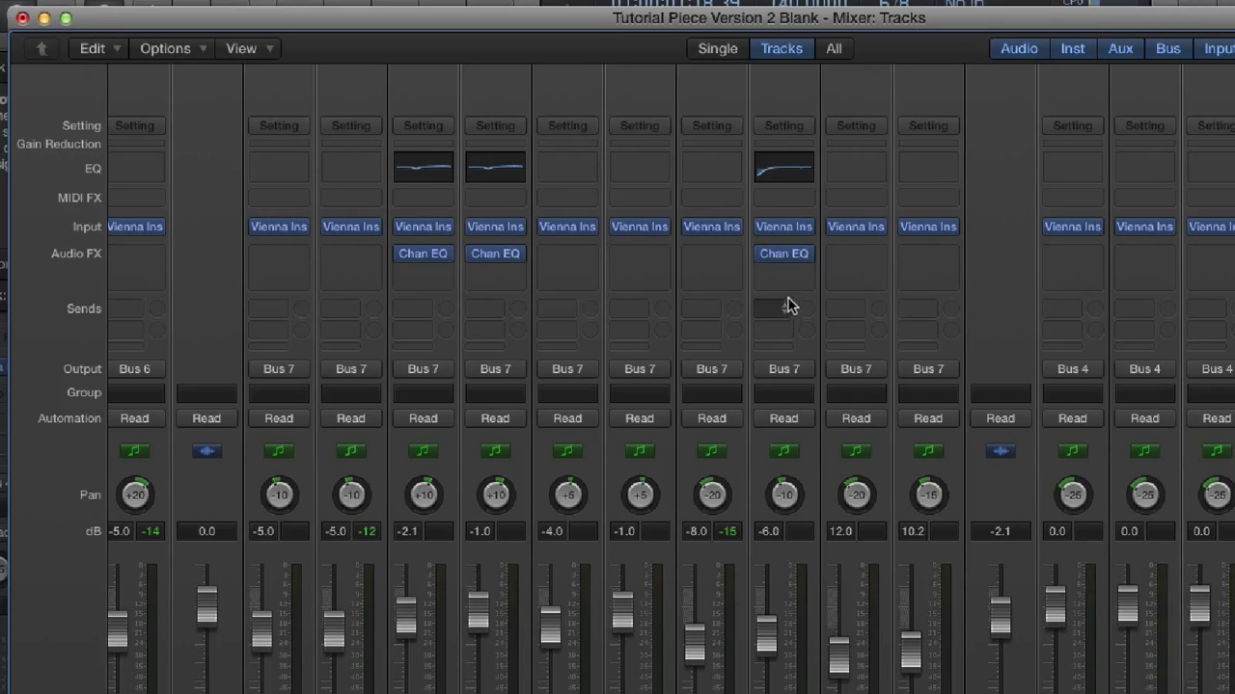
click(773, 176)
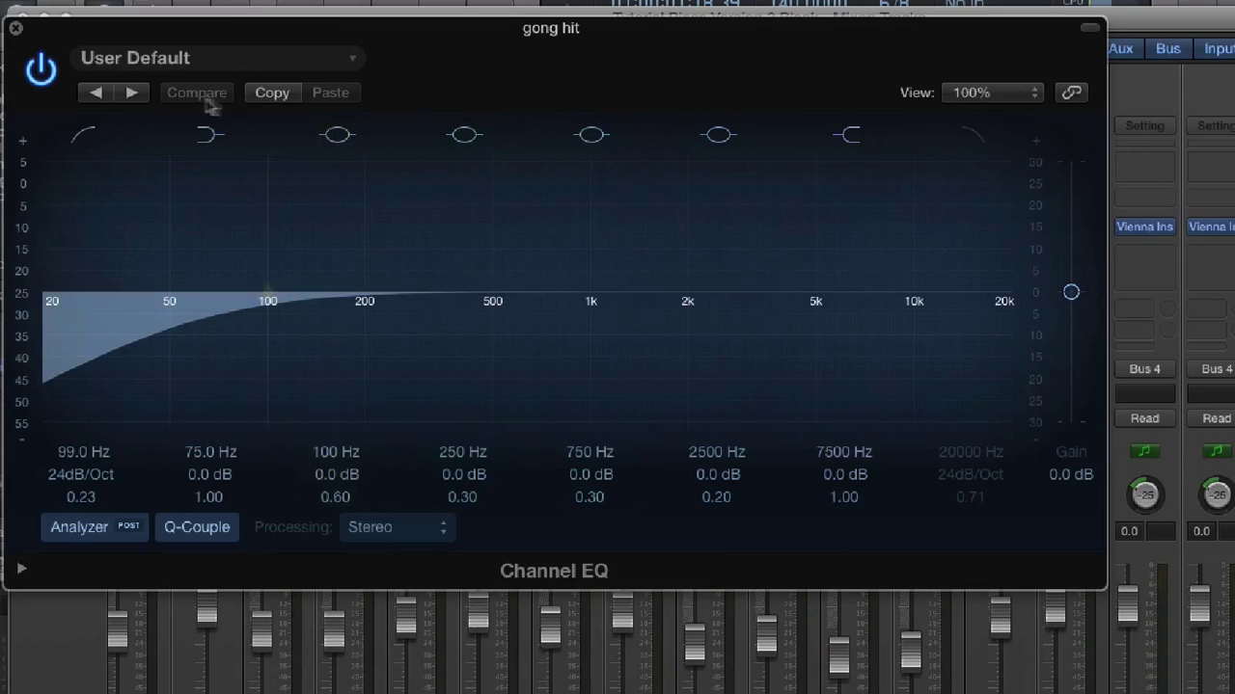
click(17, 34)
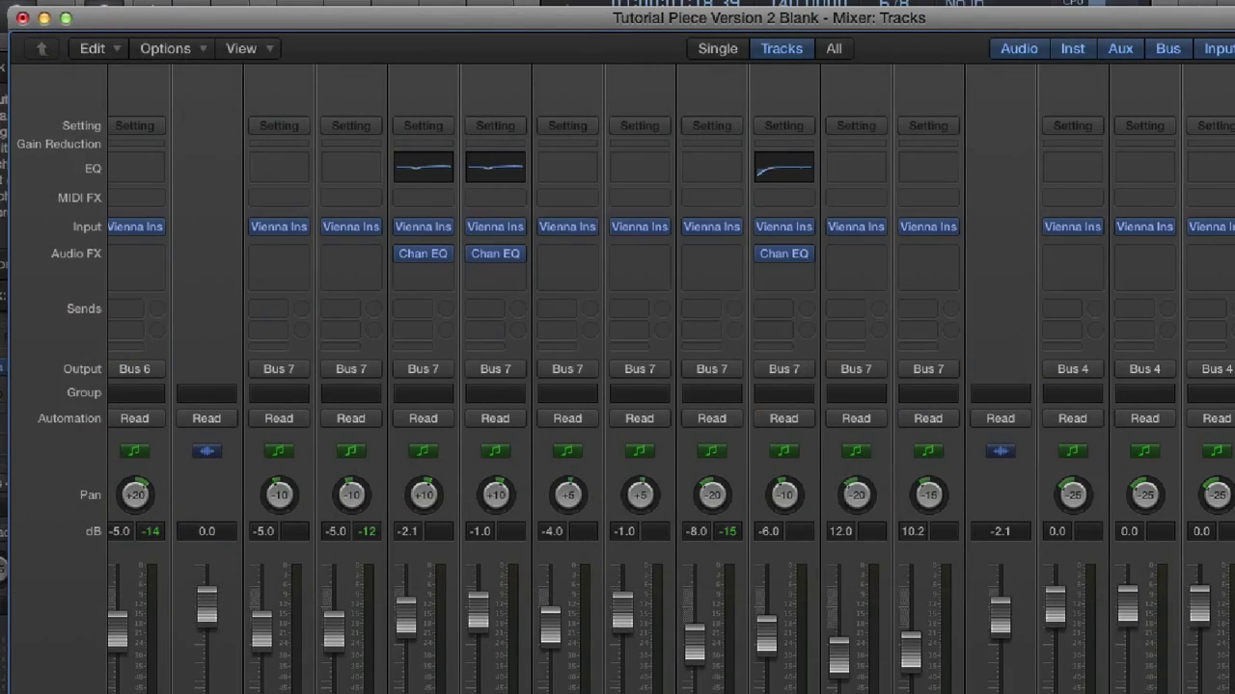
Step: Scroll back through the Mixer strips past the woodwind, brass and string sections
scroll(672, 379, right, 10)
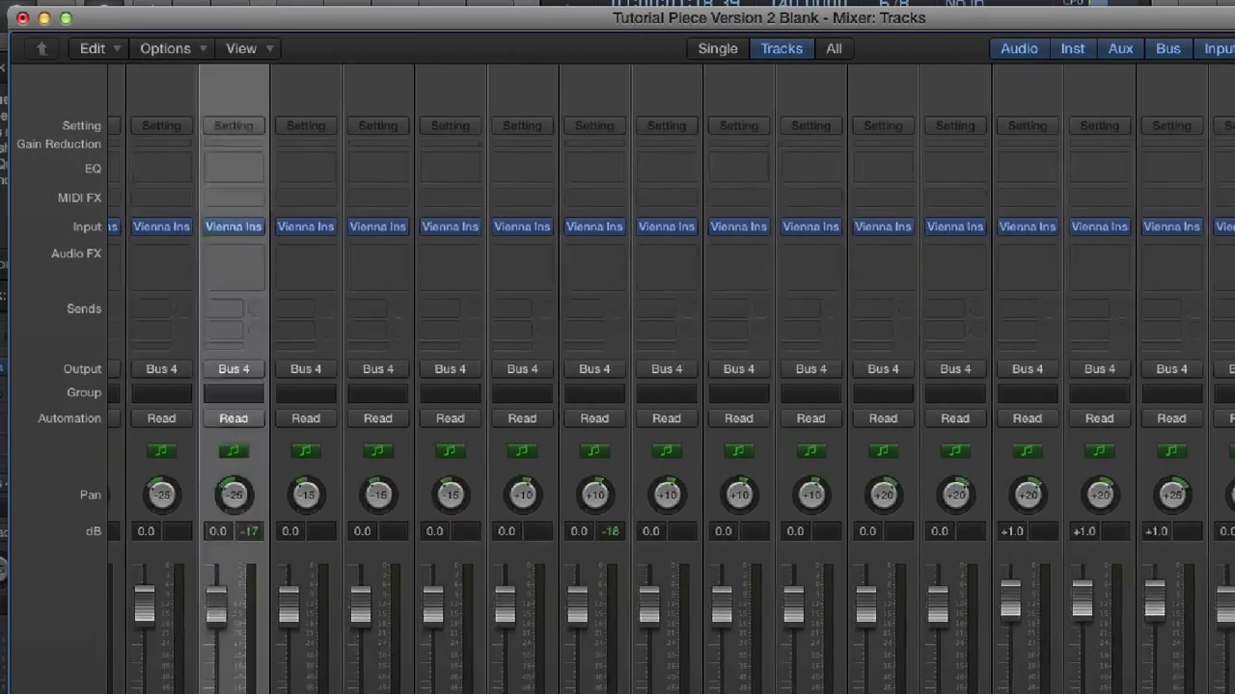
scroll(671, 379, left, 15)
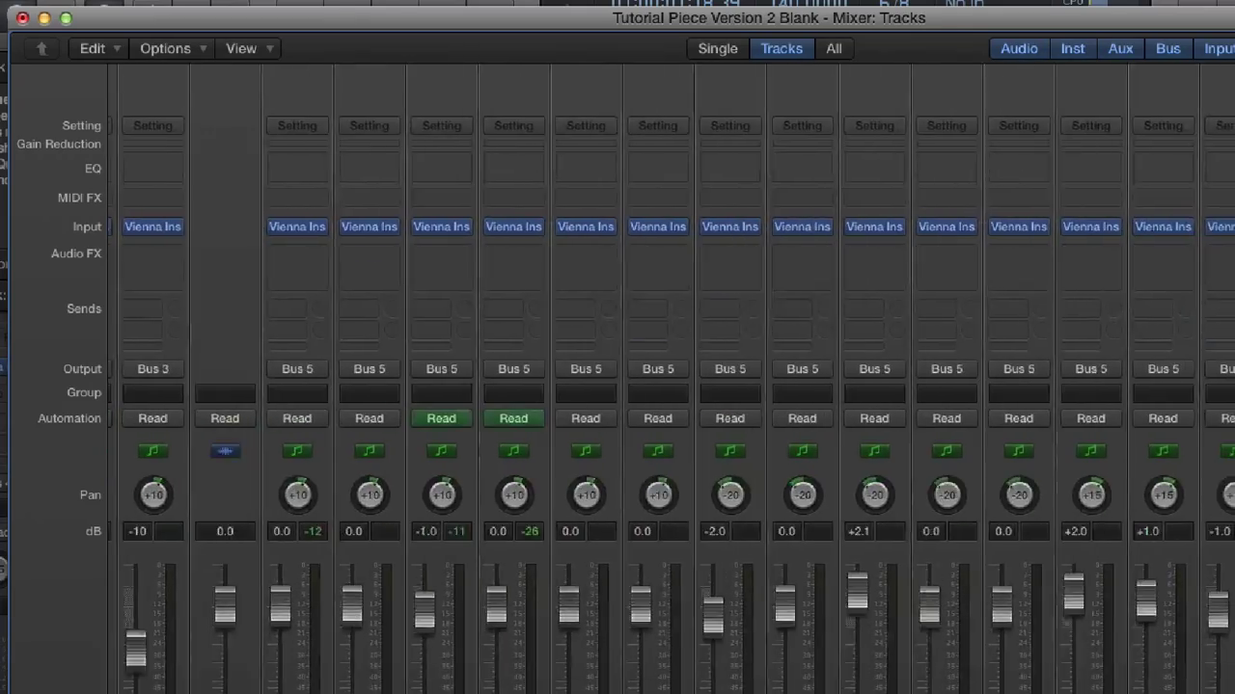
scroll(671, 379, left, 3)
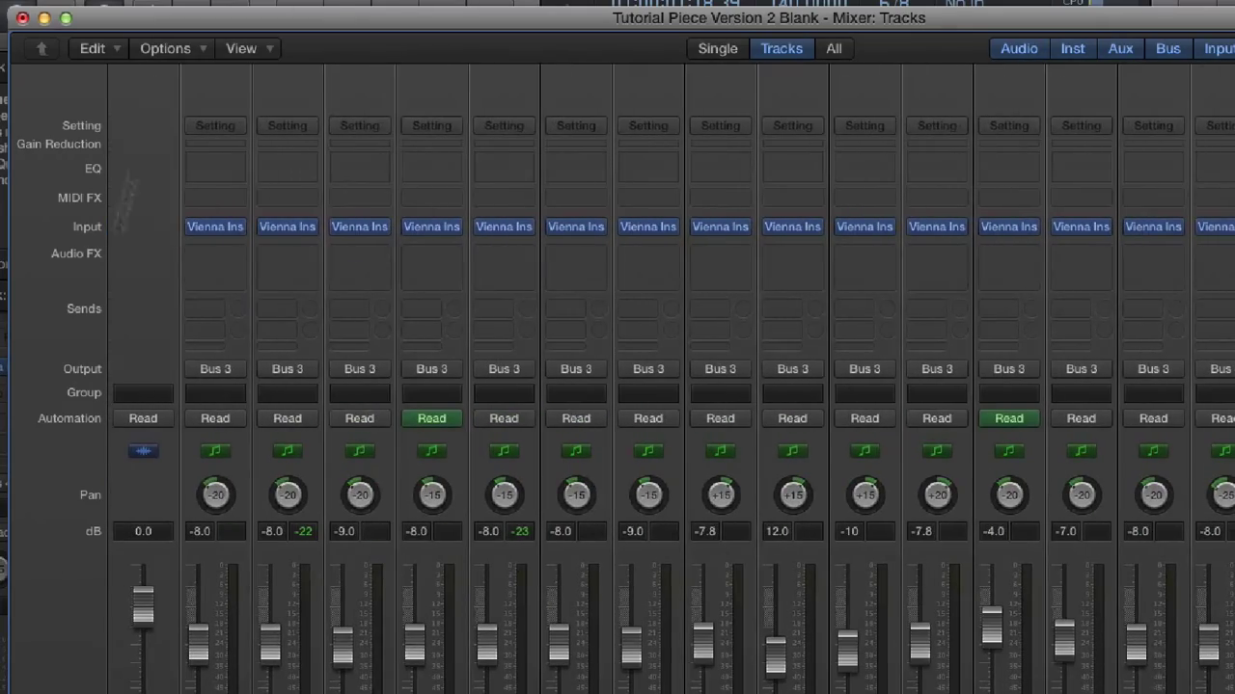
click(23, 20)
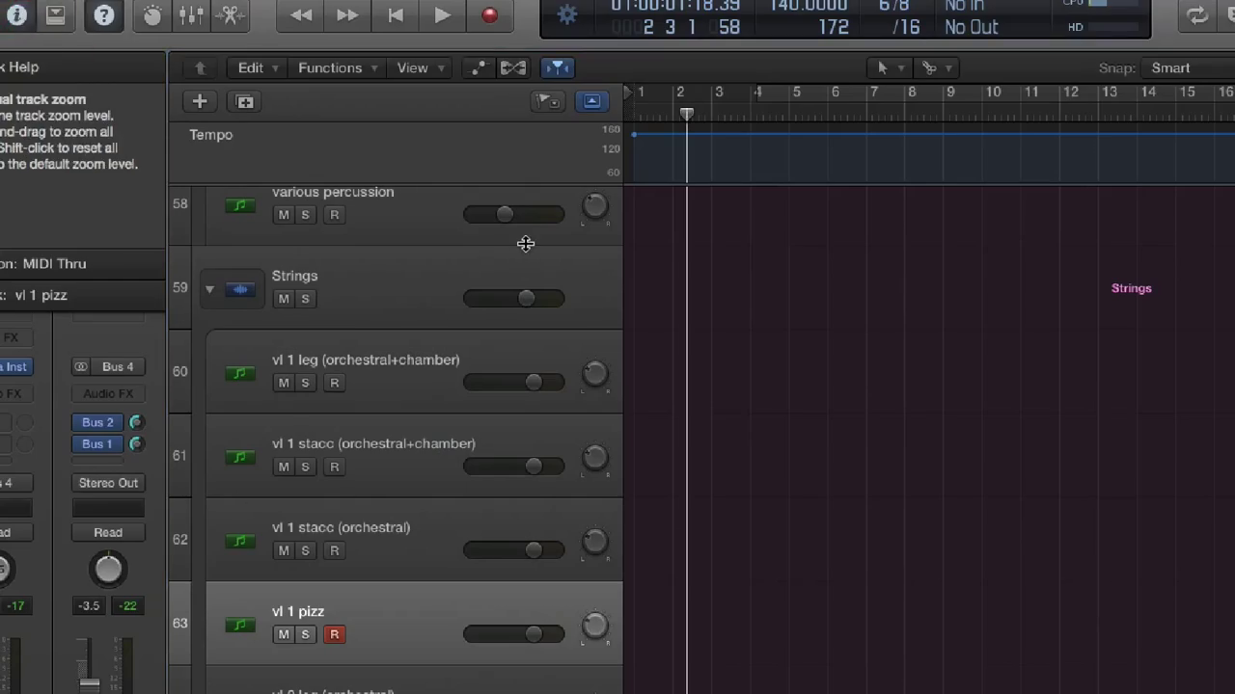